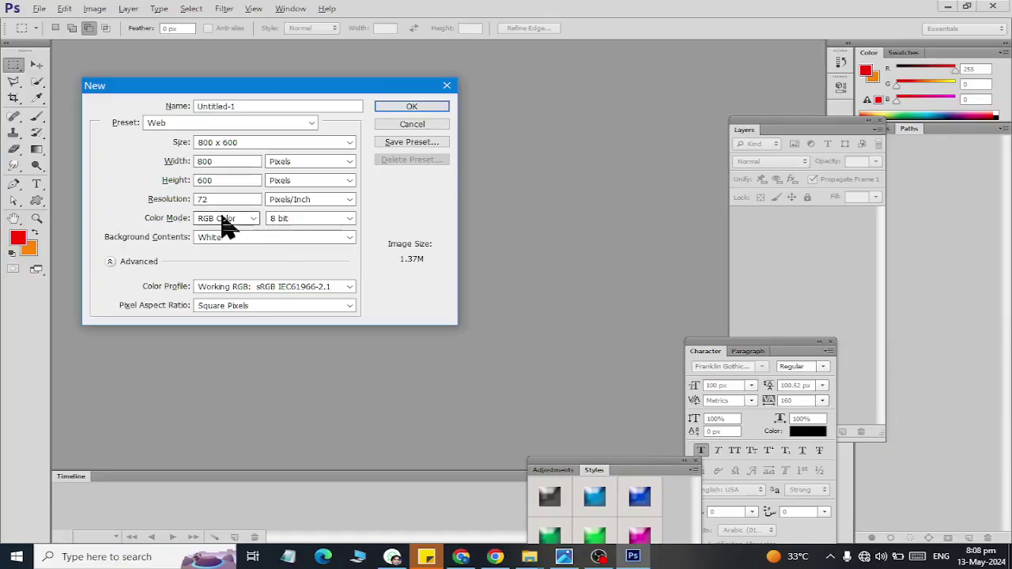
Step: Create a new 1280 x 1024 document with resolution 300
{"action": "left_click", "coordinate": [268, 144]}
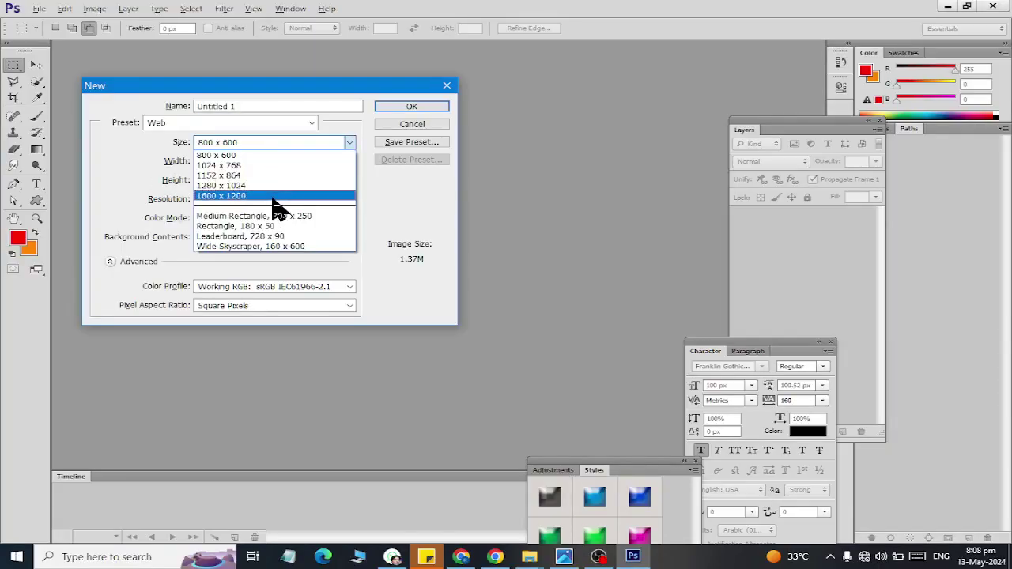
{"action": "left_click", "coordinate": [273, 186]}
{"action": "double_click", "coordinate": [227, 200]}
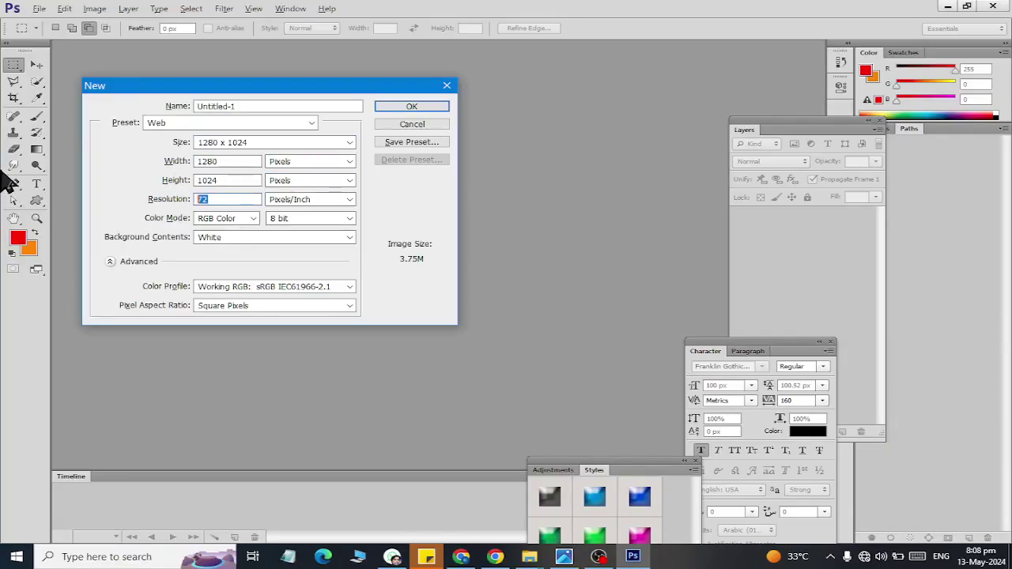
{"action": "type", "text": "300"}
{"action": "key", "text": "Return"}
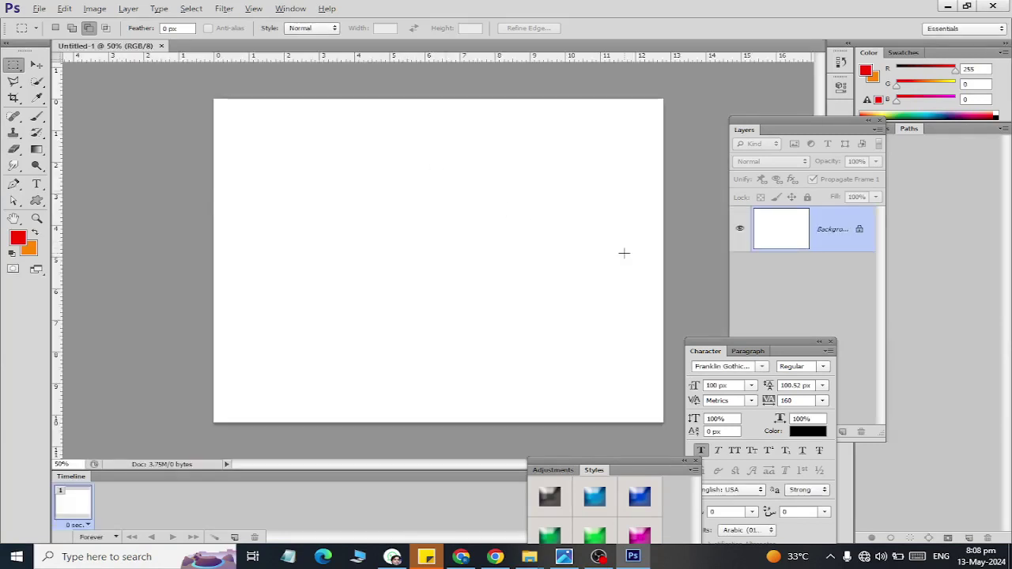
Step: Close the Styles and Character panels and convert the locked Background into Layer 0
{"action": "left_click", "coordinate": [696, 460]}
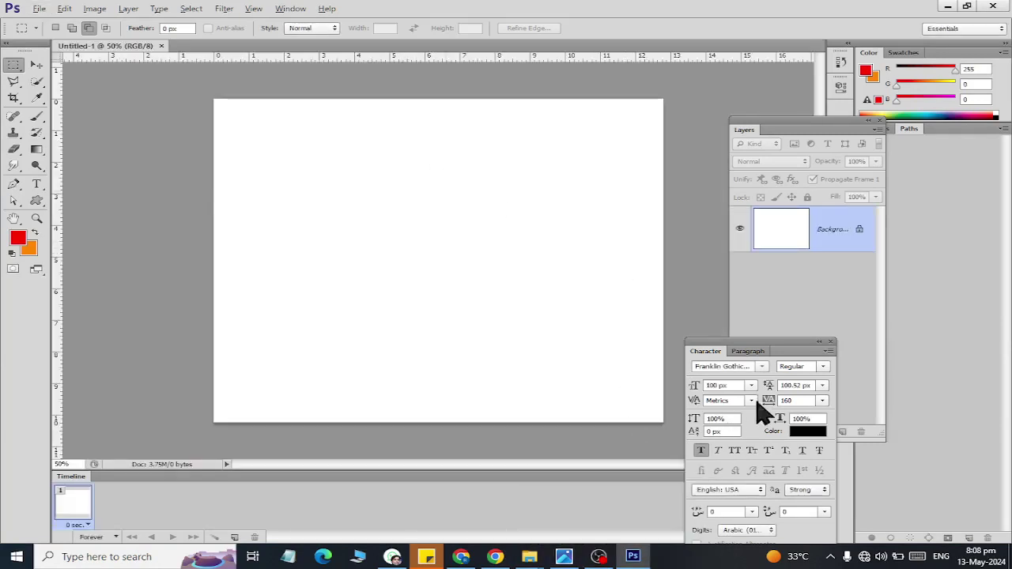
{"action": "left_click", "coordinate": [831, 341]}
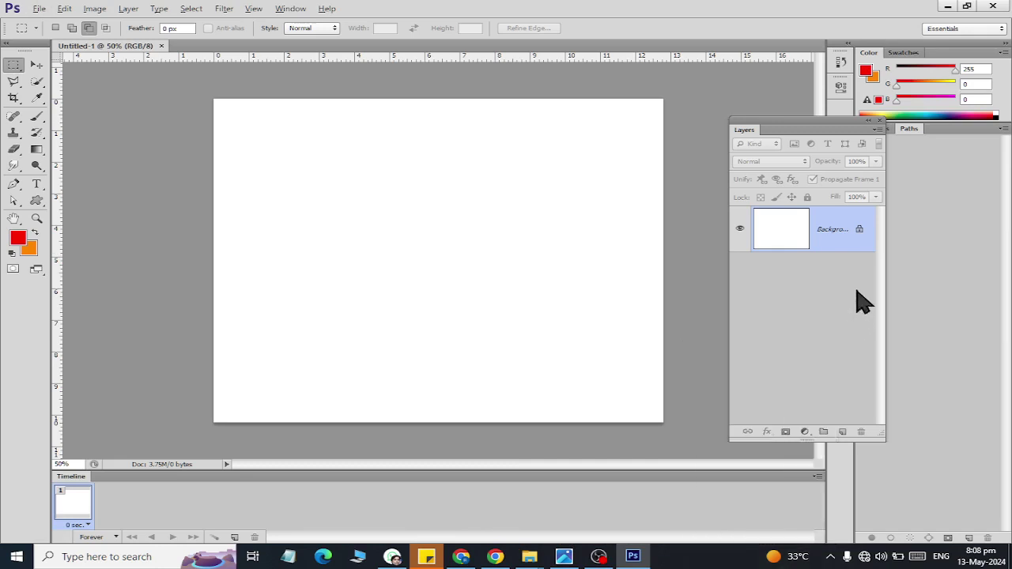
{"action": "double_click", "coordinate": [860, 229]}
{"action": "left_click", "coordinate": [696, 175]}
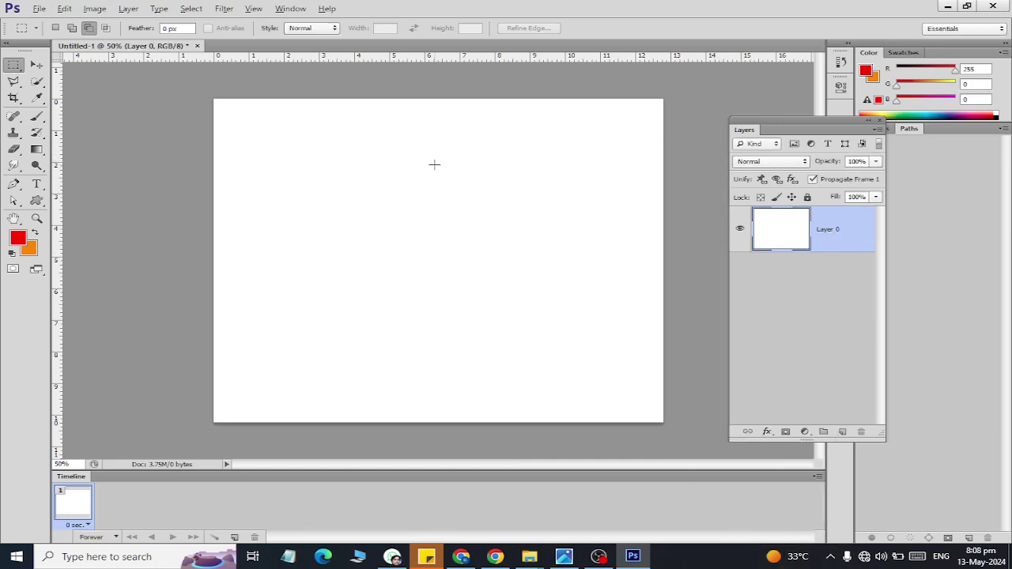
Step: Add the BLENDING OPTIONS text line and move it to the top of the page
{"action": "left_click", "coordinate": [36, 184]}
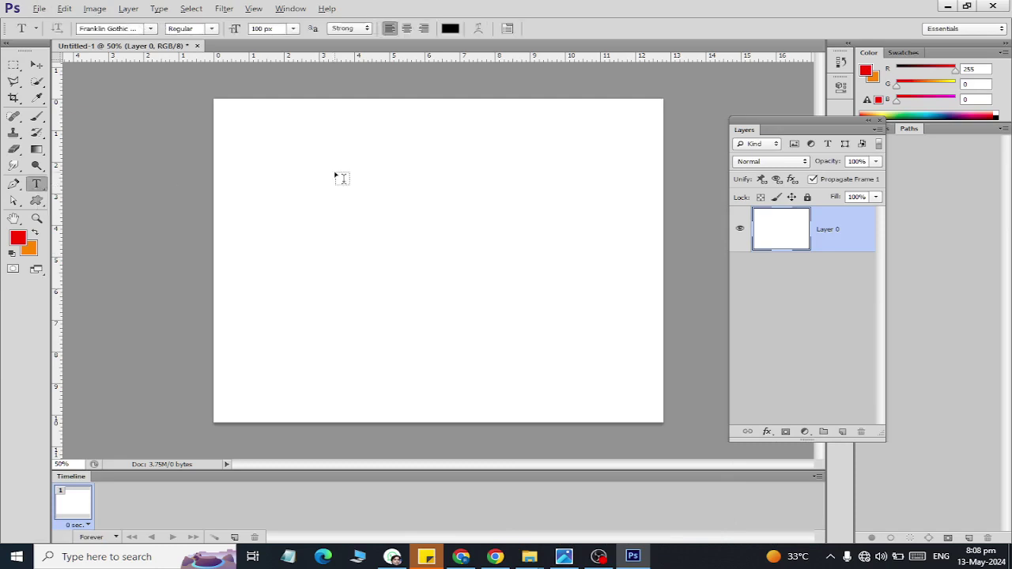
{"action": "left_click", "coordinate": [340, 171]}
{"action": "type", "text": "BLE"}
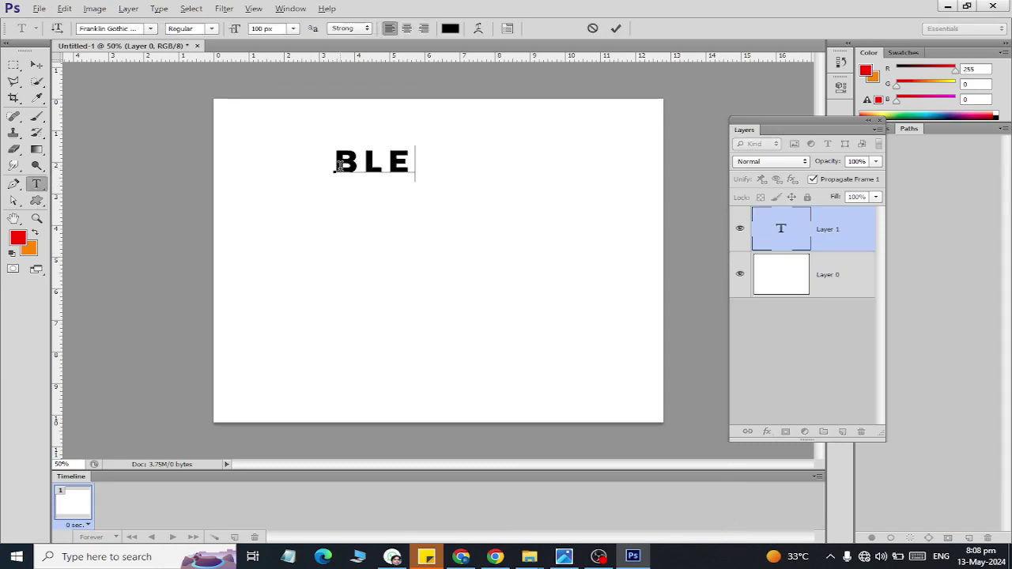
{"action": "type", "text": "NDING OPT"}
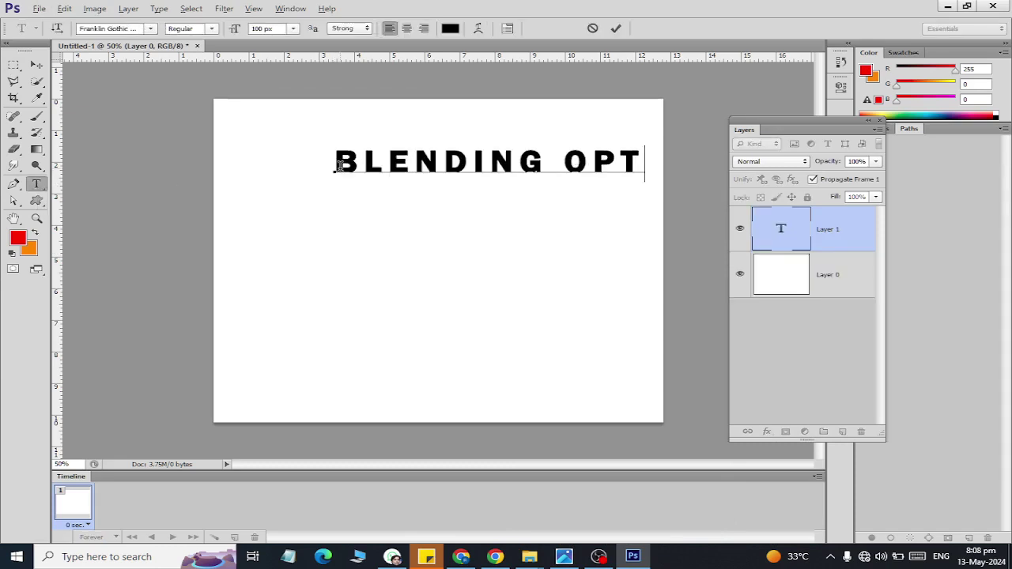
{"action": "type", "text": "IO"}
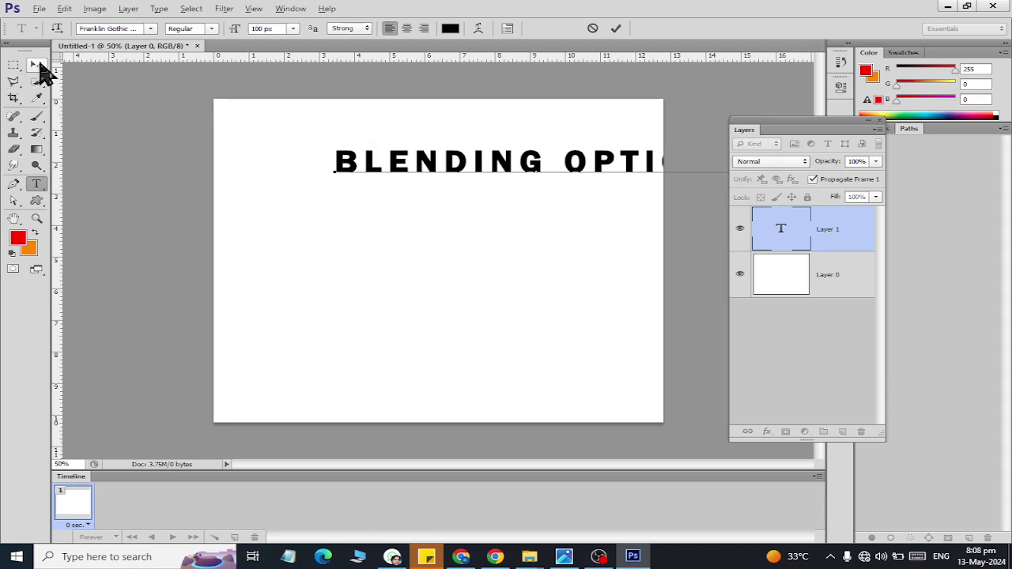
{"action": "left_click", "coordinate": [37, 64]}
{"action": "left_click_drag", "start_coordinate": [463, 179], "coordinate": [369, 138]}
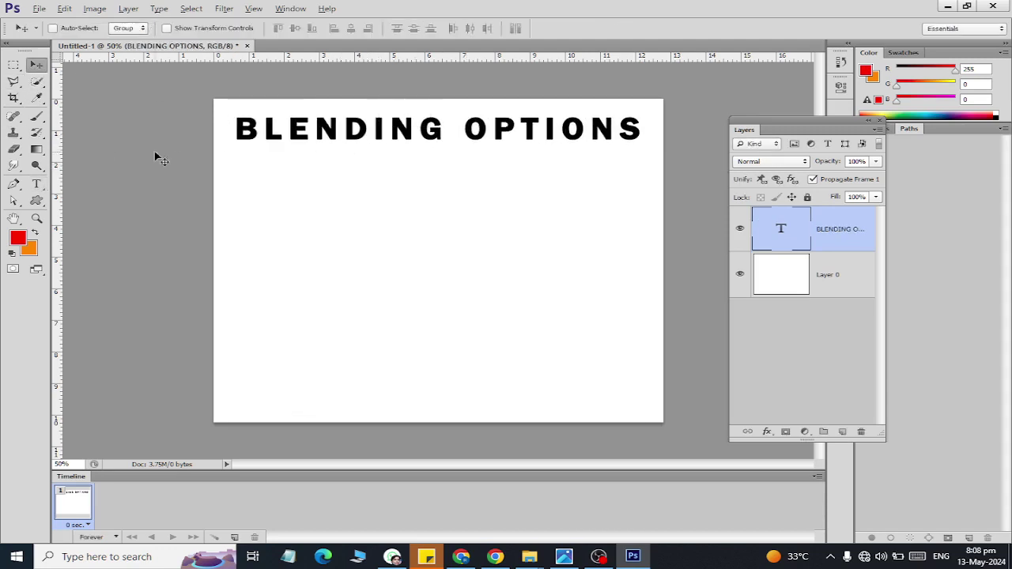
Step: Add DROP SHADOW and STROKE as separate text lines below the heading
{"action": "left_click", "coordinate": [36, 184]}
{"action": "left_click", "coordinate": [297, 261]}
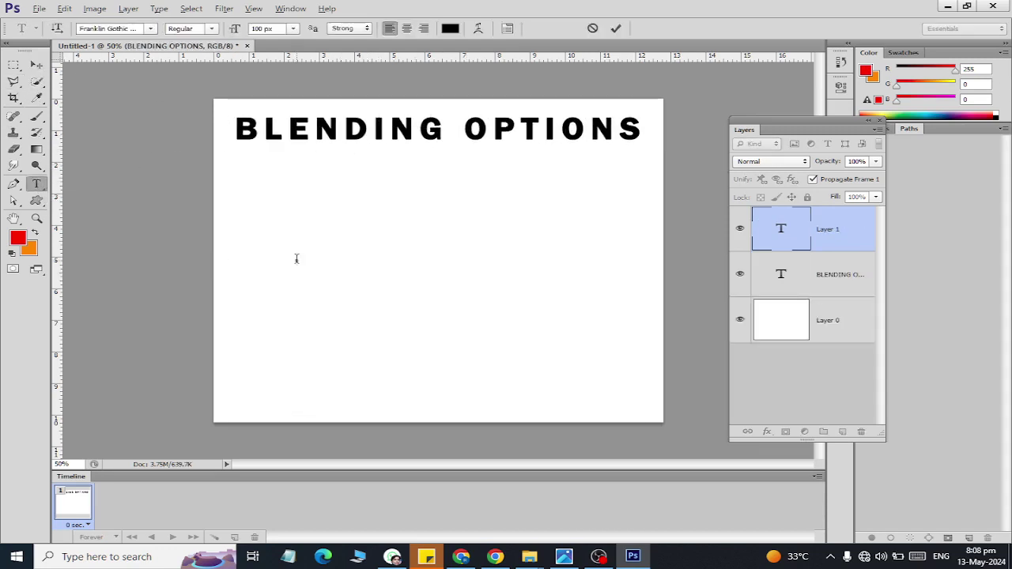
{"action": "type", "text": "DROP SHAD"}
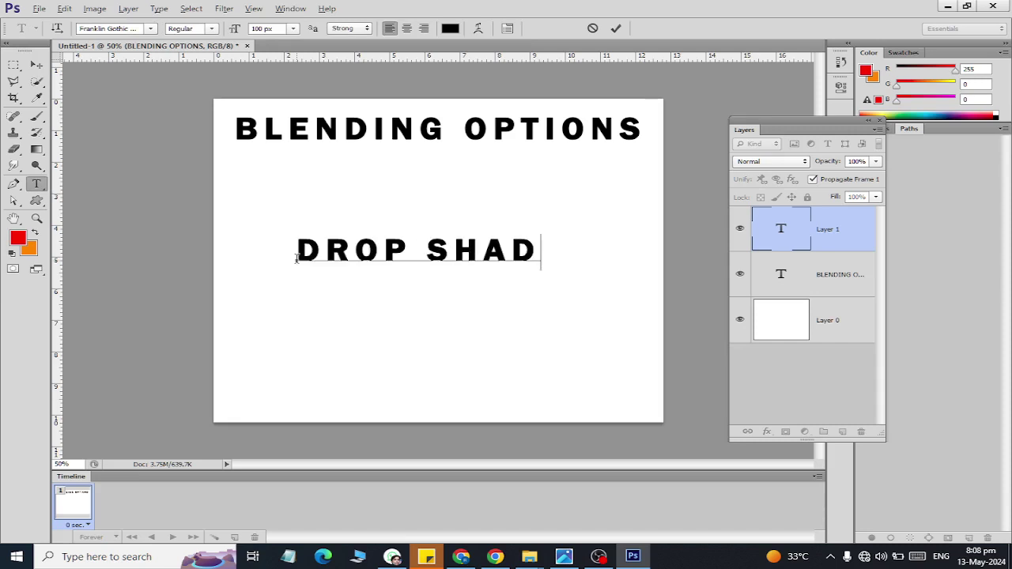
{"action": "type", "text": "OW"}
{"action": "left_click", "coordinate": [36, 64]}
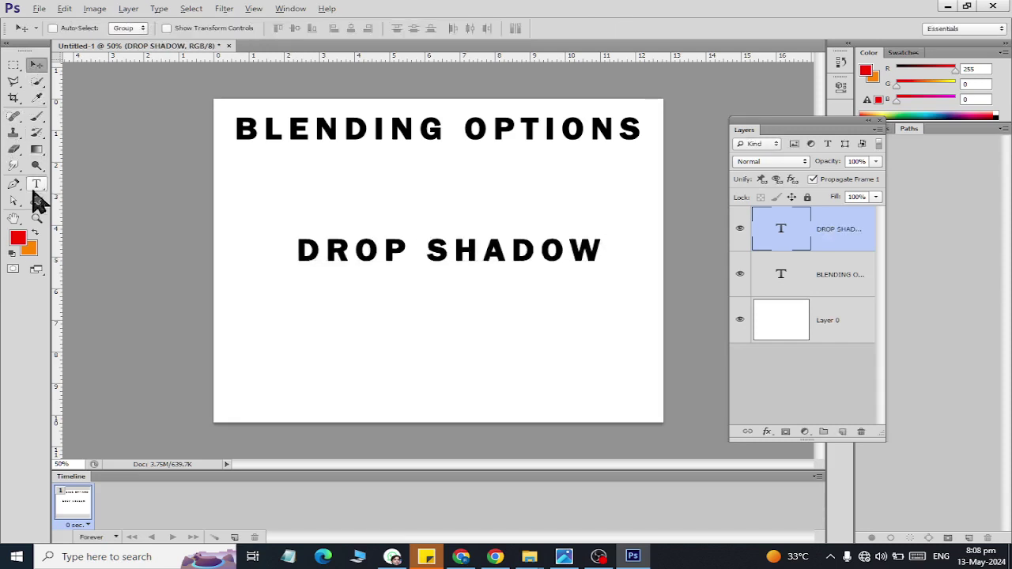
{"action": "left_click", "coordinate": [37, 184]}
{"action": "left_click", "coordinate": [301, 335]}
{"action": "type", "text": "S"}
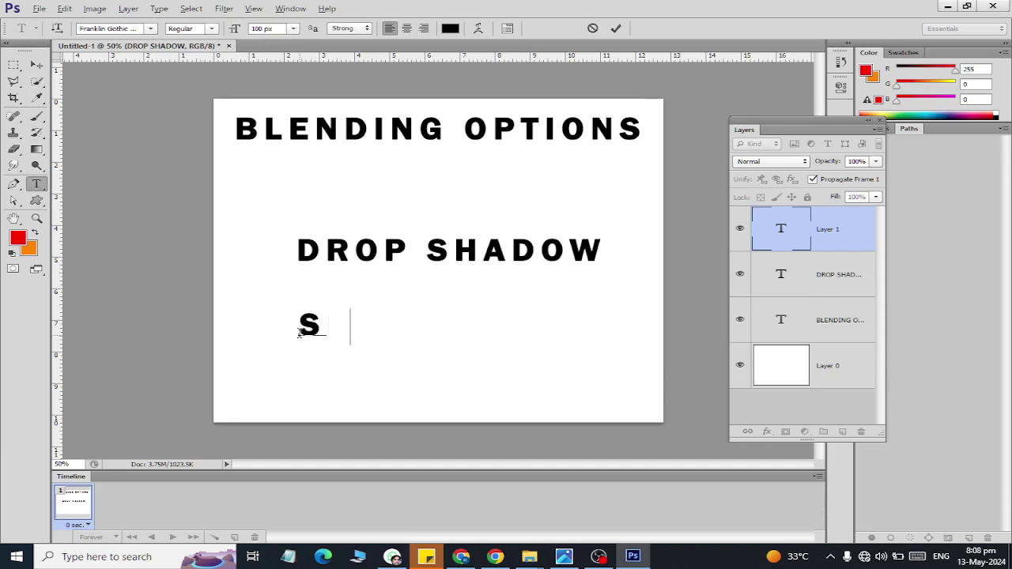
{"action": "type", "text": "TROKE"}
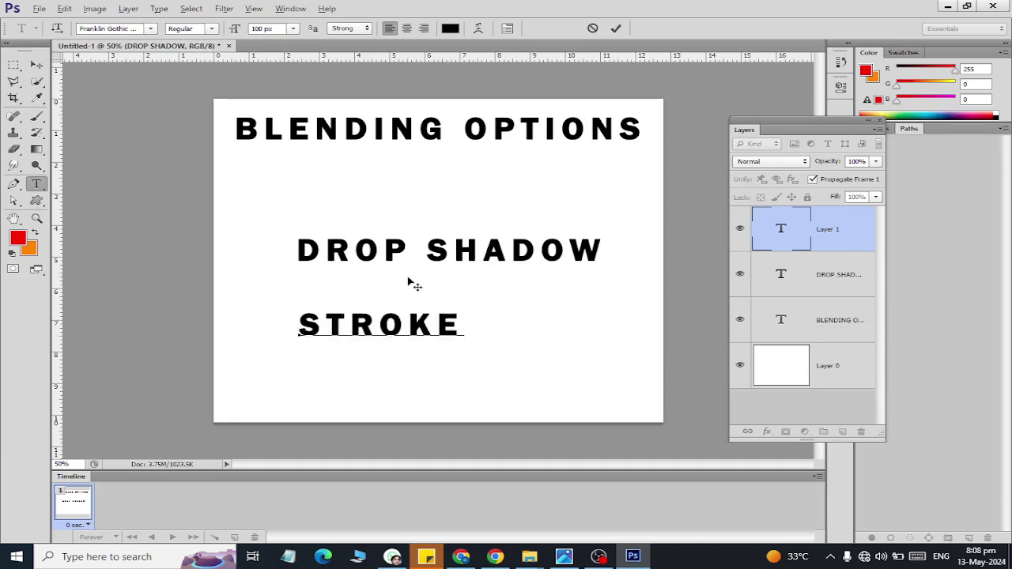
{"action": "left_click", "coordinate": [36, 64]}
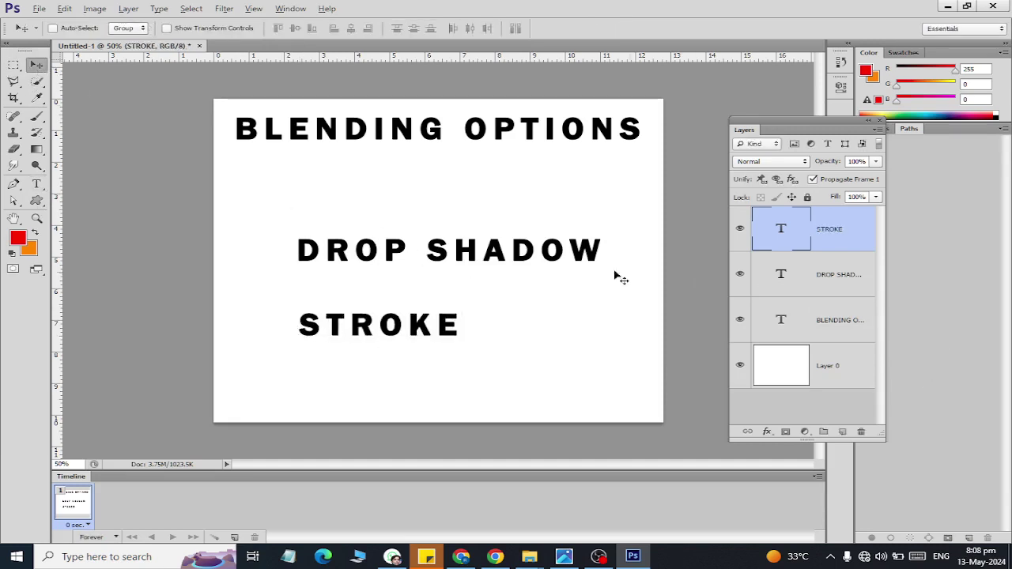
Step: Reposition STROKE and DROP SHADOW into a stacked layout, undoing the last stray move
{"action": "left_click_drag", "start_coordinate": [359, 238], "coordinate": [333, 251]}
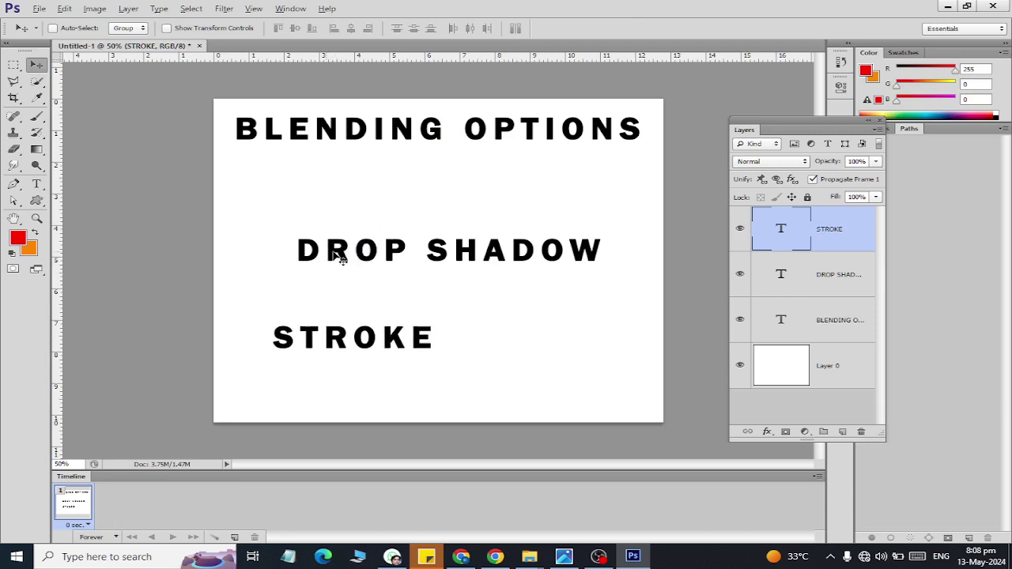
{"action": "left_click", "coordinate": [875, 280]}
{"action": "left_click_drag", "start_coordinate": [409, 262], "coordinate": [354, 225]}
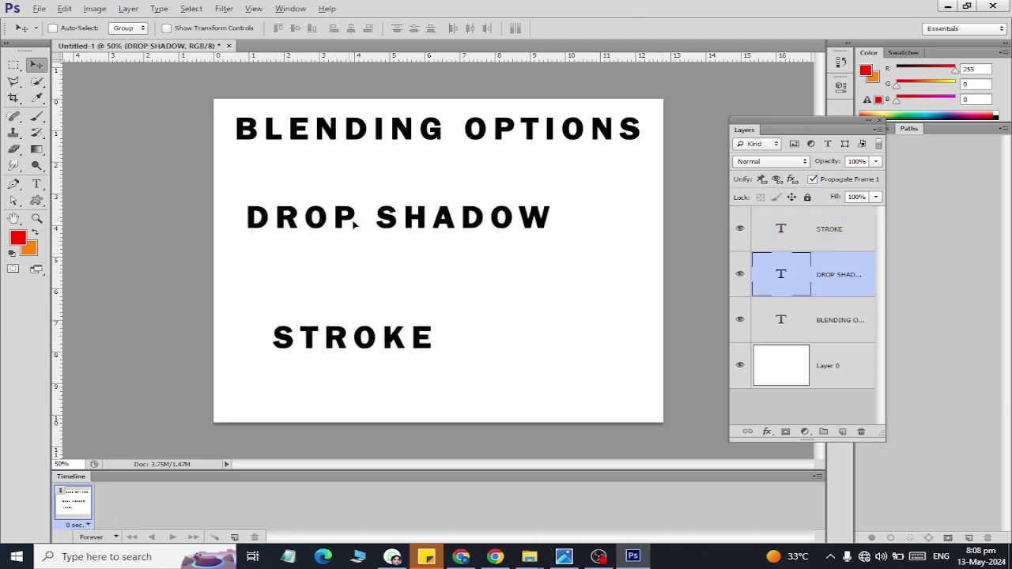
{"action": "left_click_drag", "start_coordinate": [331, 348], "coordinate": [310, 342]}
{"action": "key", "text": "ctrl+z"}
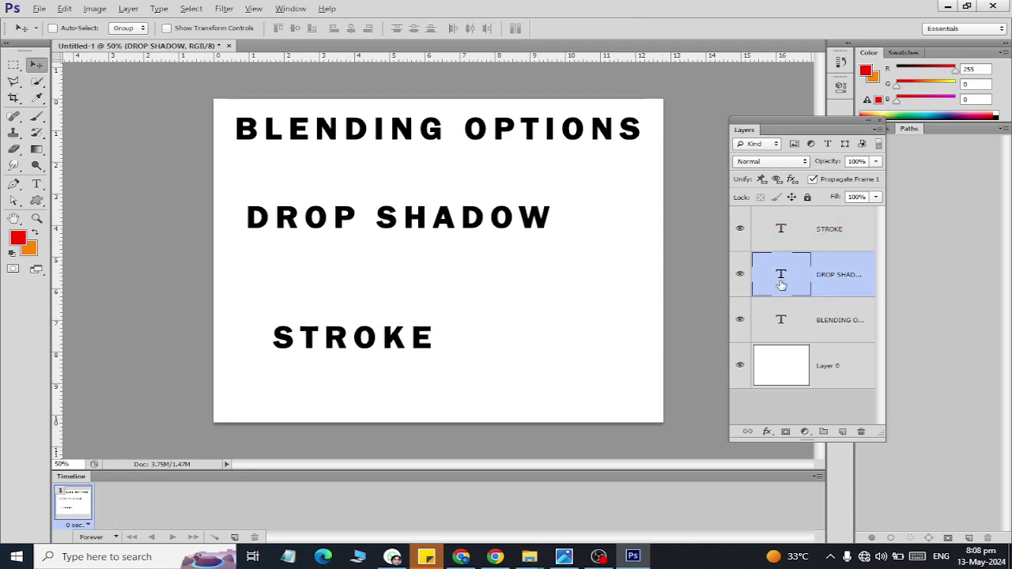
Step: Shift STROKE about 40 px left, then draw a red circle and a red rectangle
{"action": "left_click", "coordinate": [812, 237]}
{"action": "left_click_drag", "start_coordinate": [329, 336], "coordinate": [297, 339]}
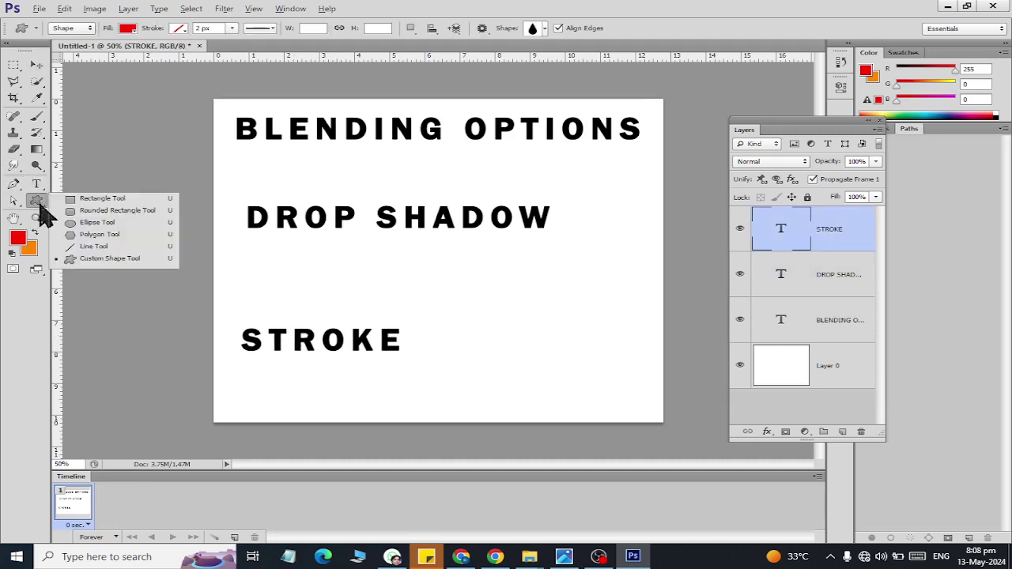
{"action": "left_click_drag", "start_coordinate": [36, 200], "coordinate": [99, 223]}
{"action": "left_click_drag", "start_coordinate": [499, 298], "coordinate": [576, 368]}
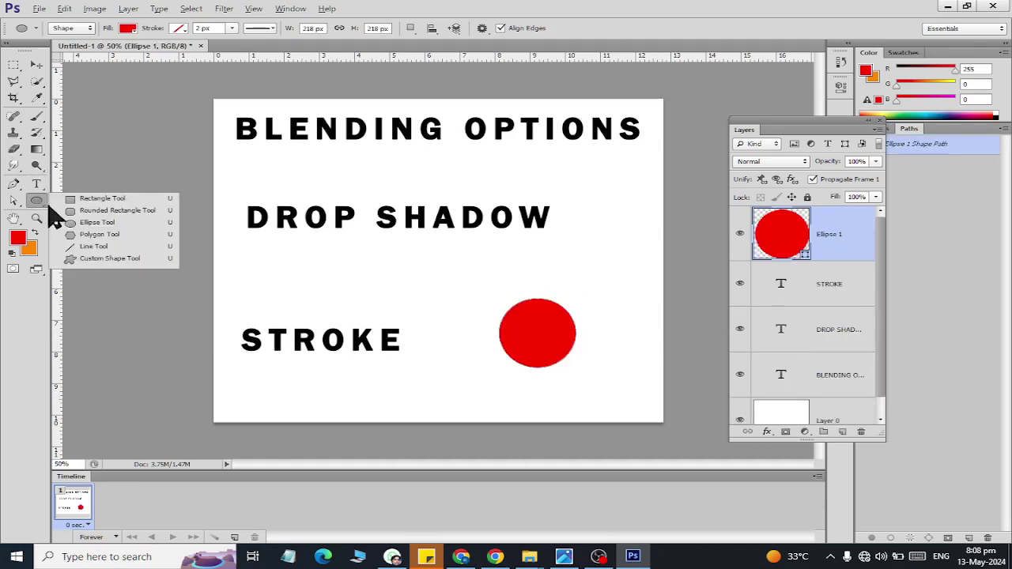
{"action": "left_click_drag", "start_coordinate": [42, 204], "coordinate": [89, 198]}
{"action": "left_click_drag", "start_coordinate": [559, 180], "coordinate": [611, 249]}
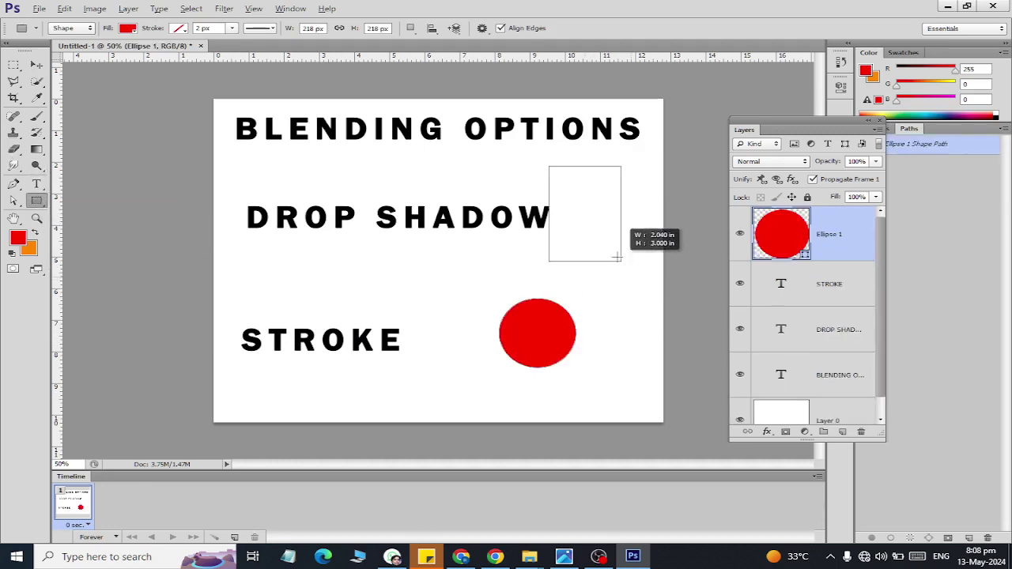
Step: Arrange the red circle and rectangle level with each other beside STROKE
{"action": "left_click", "coordinate": [36, 64]}
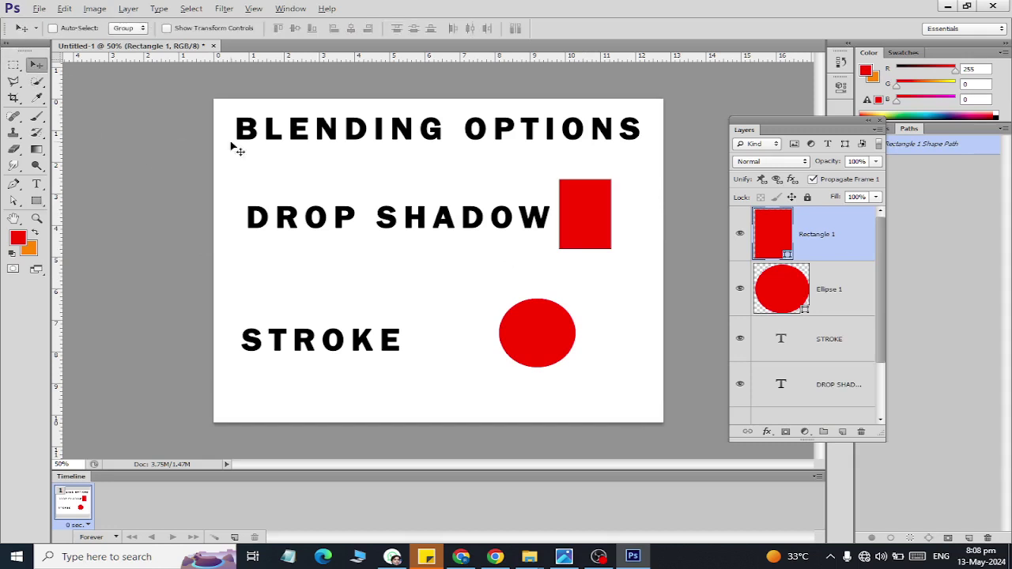
{"action": "left_click_drag", "start_coordinate": [585, 231], "coordinate": [529, 371]}
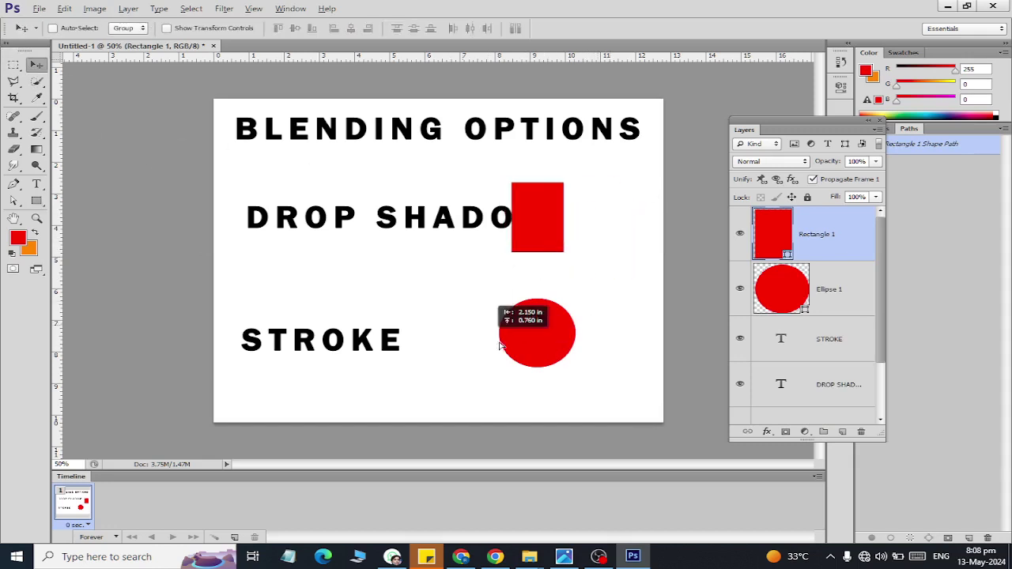
{"action": "left_click", "coordinate": [827, 312]}
{"action": "left_click_drag", "start_coordinate": [486, 330], "coordinate": [428, 307]}
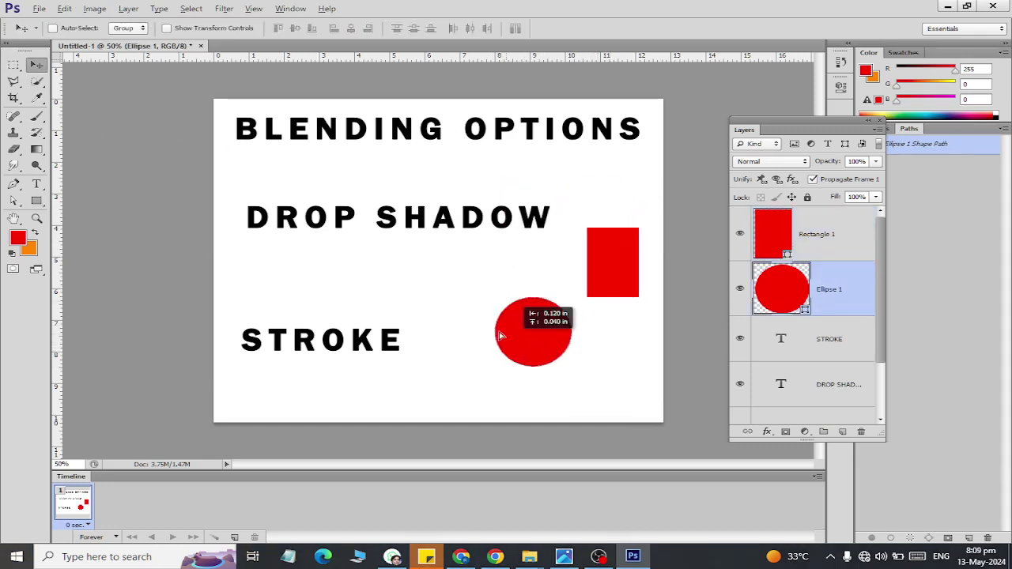
{"action": "mouse_move", "coordinate": [648, 296]}
{"action": "left_mouse_down"}
{"action": "mouse_move", "coordinate": [619, 309]}
{"action": "mouse_move", "coordinate": [632, 325]}
{"action": "left_mouse_up"}
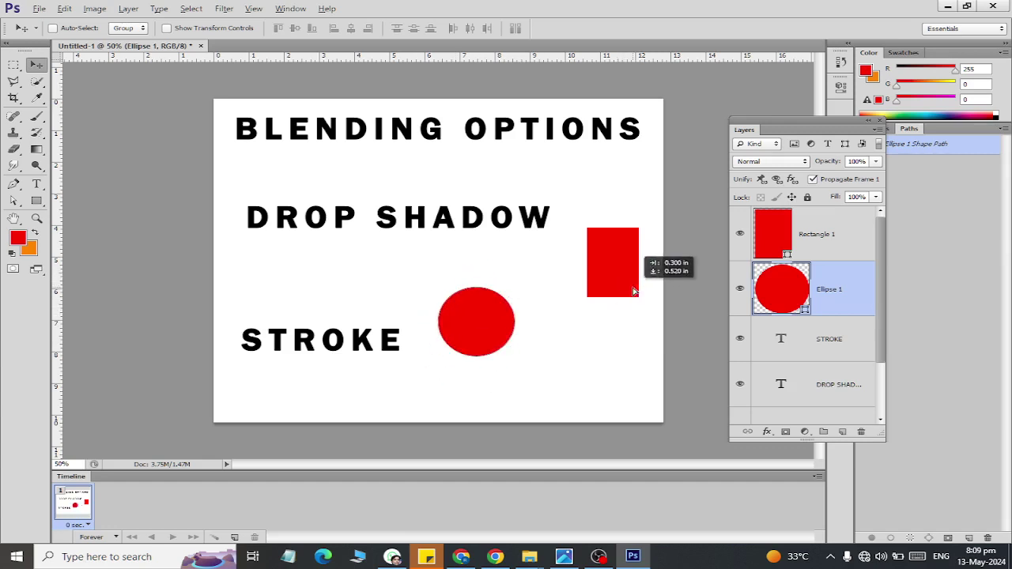
{"action": "left_click", "coordinate": [615, 282], "text": "ctrl"}
{"action": "left_click_drag", "start_coordinate": [615, 282], "coordinate": [615, 330]}
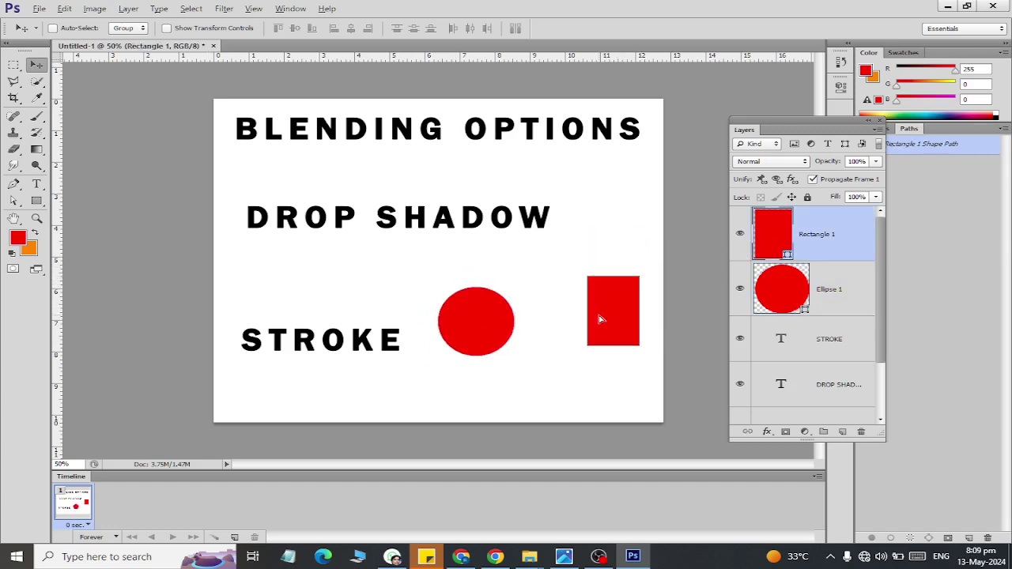
Step: Apply a default Drop Shadow to the DROP SHADOW text layer through fx Blending Options
{"action": "scroll", "coordinate": [375, 220], "scroll_direction": "up", "scroll_amount": 2}
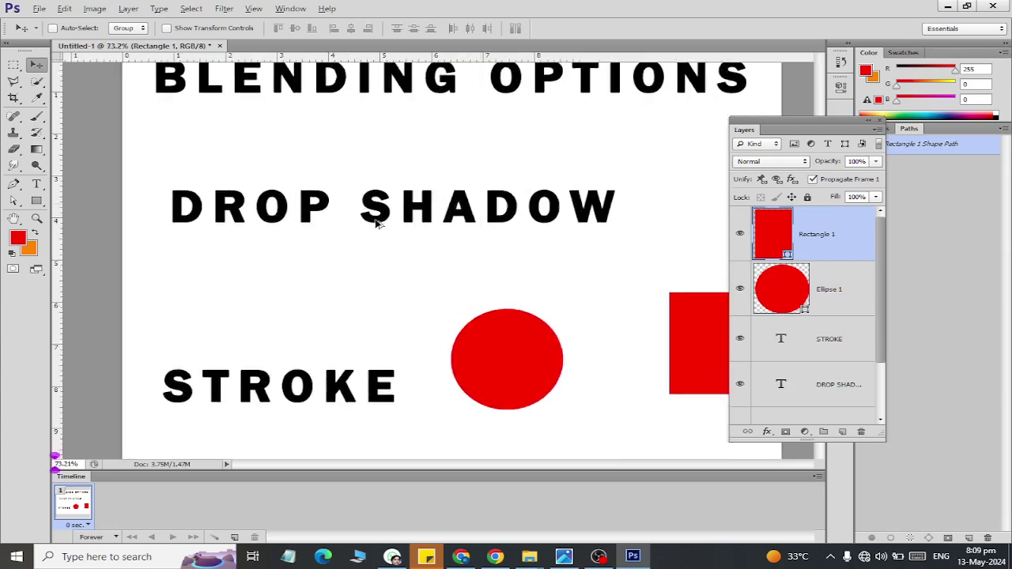
{"action": "scroll", "coordinate": [376, 221], "scroll_direction": "up", "scroll_amount": 1}
{"action": "scroll", "coordinate": [376, 221], "scroll_direction": "up", "scroll_amount": 1}
{"action": "scroll", "coordinate": [376, 221], "scroll_direction": "up", "scroll_amount": 1}
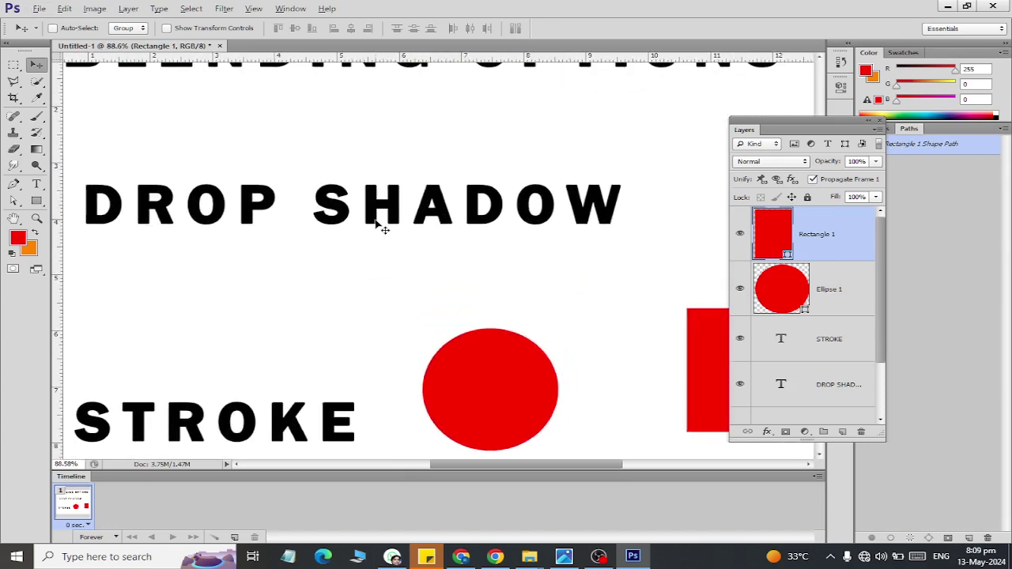
{"action": "scroll", "coordinate": [824, 313], "scroll_direction": "down", "scroll_amount": 1}
{"action": "scroll", "coordinate": [824, 313], "scroll_direction": "down", "scroll_amount": 1}
{"action": "left_click", "coordinate": [825, 316]}
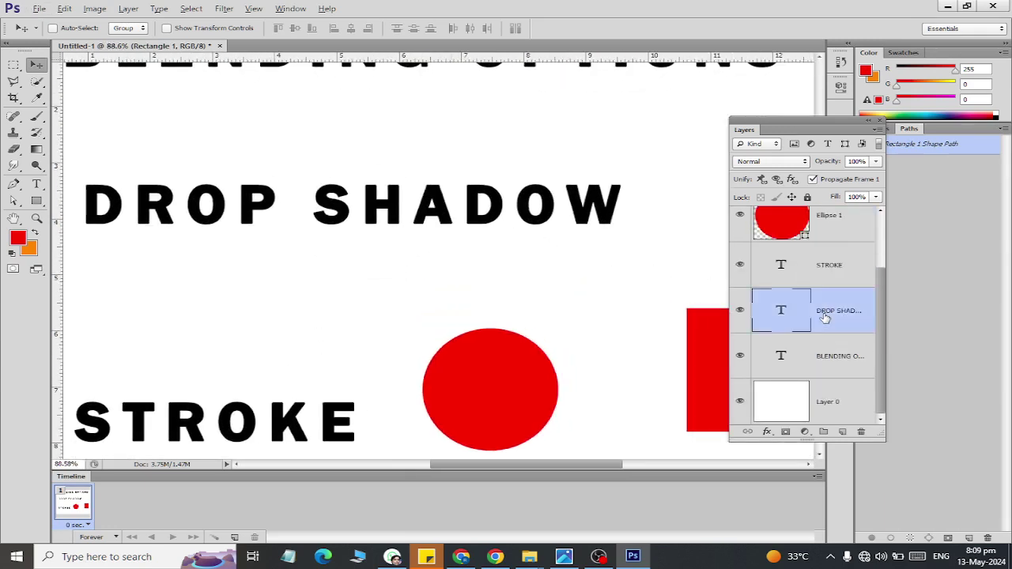
{"action": "left_click", "coordinate": [766, 433]}
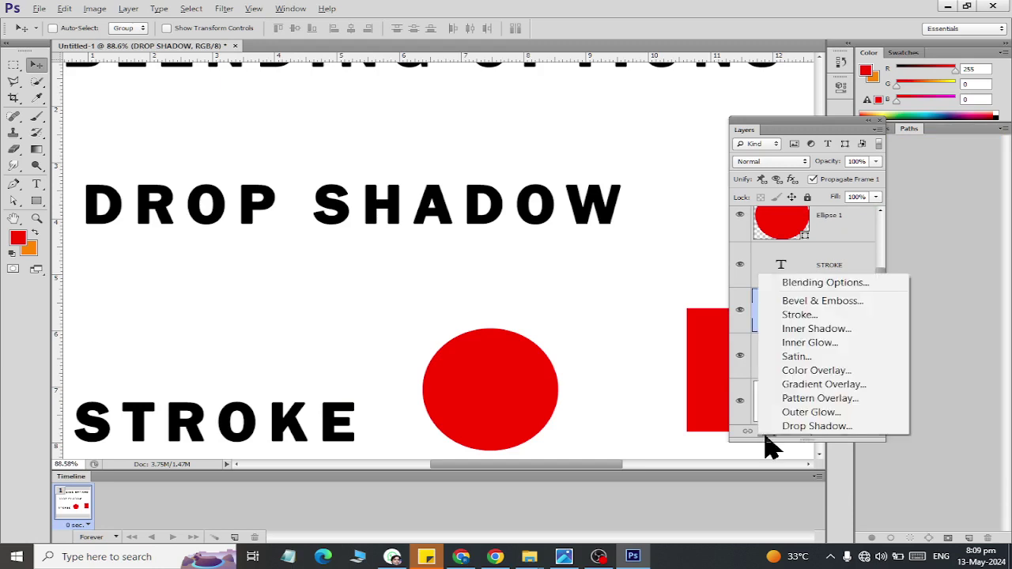
{"action": "left_click", "coordinate": [801, 287]}
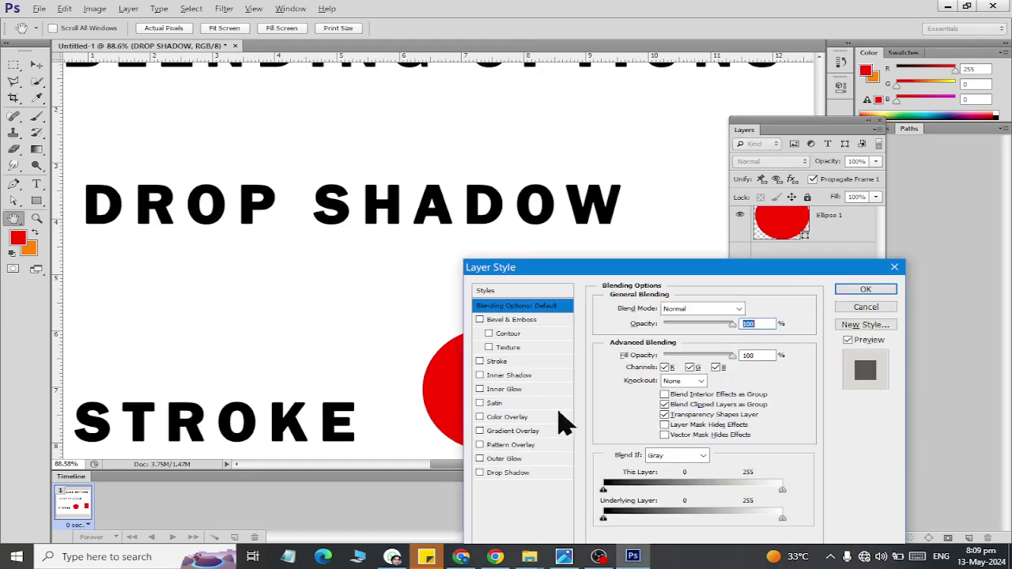
{"action": "left_click", "coordinate": [480, 473]}
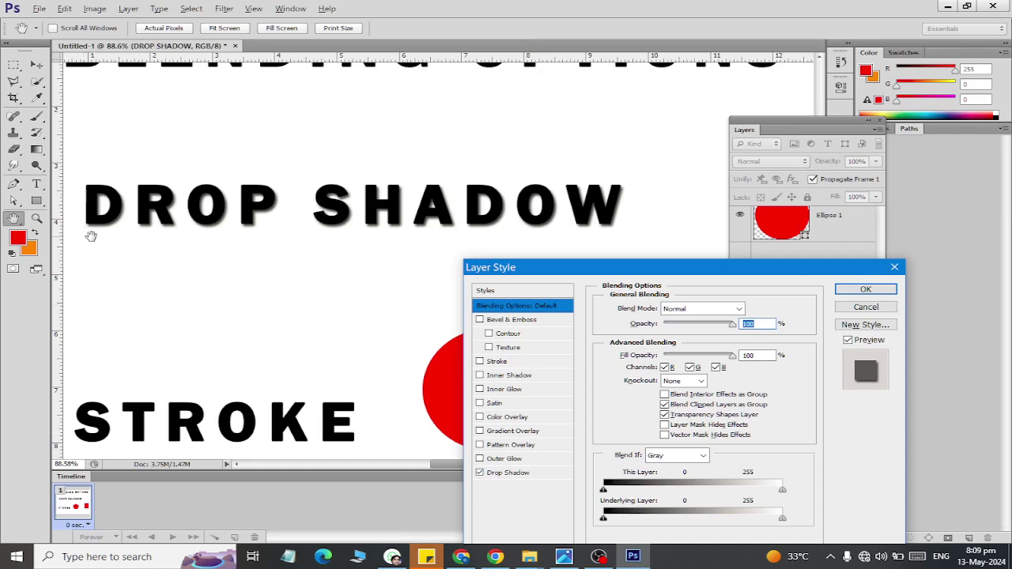
{"action": "left_click", "coordinate": [518, 473]}
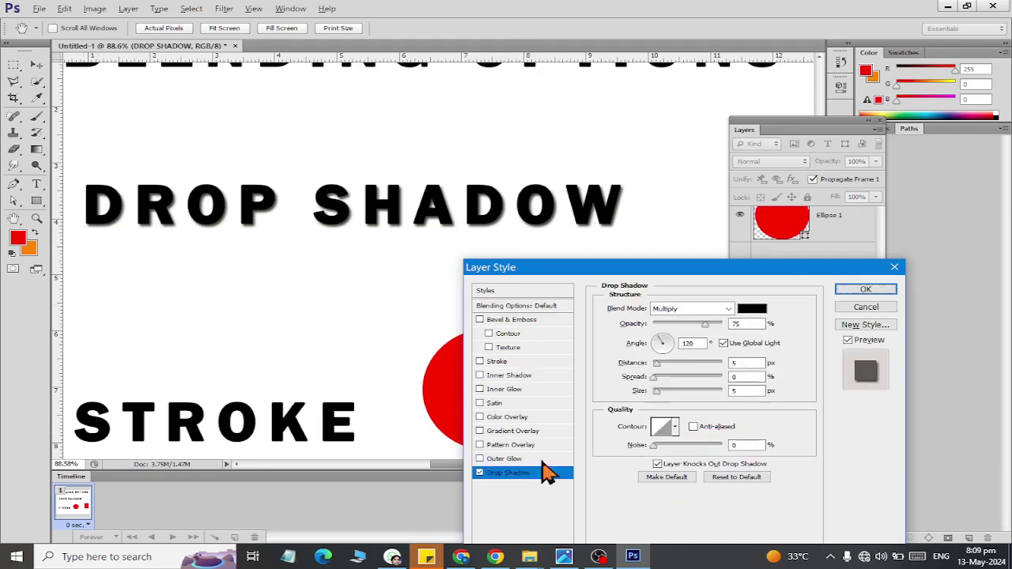
{"action": "left_click", "coordinate": [876, 290]}
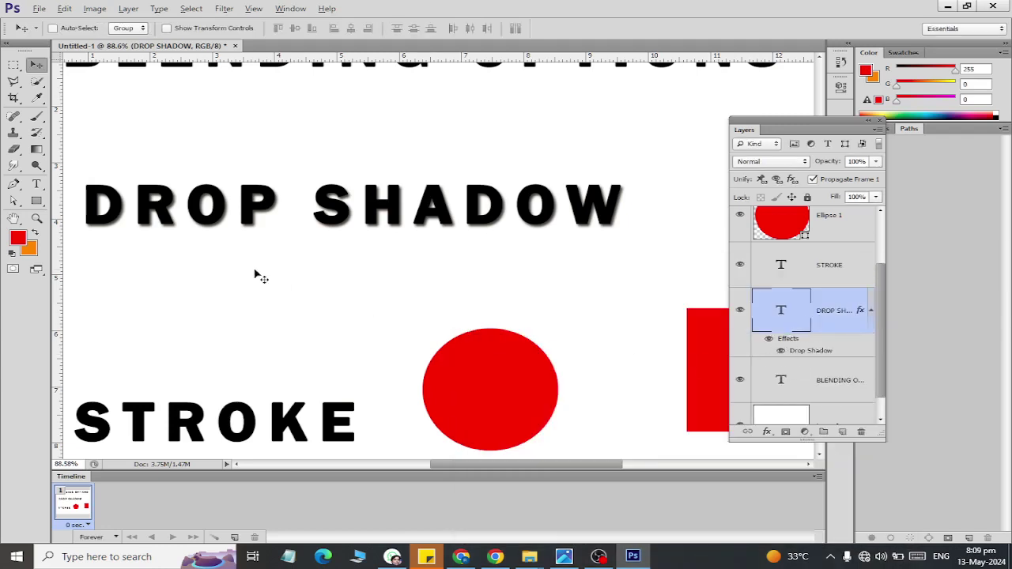
Step: Recolour all of the DROP SHADOW lettering to light grey #cacaca
{"action": "left_click", "coordinate": [37, 185]}
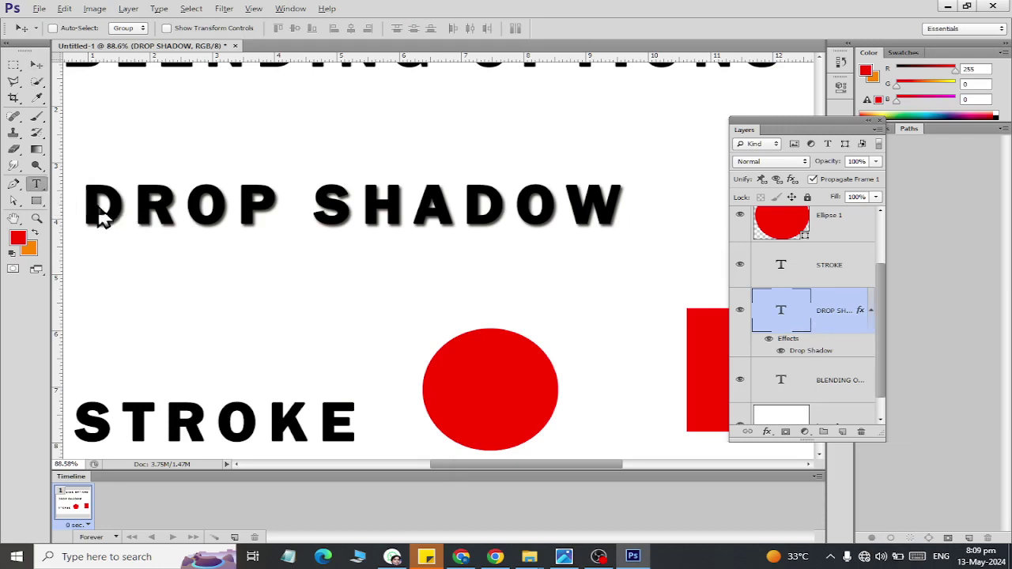
{"action": "left_click_drag", "start_coordinate": [98, 204], "coordinate": [702, 220]}
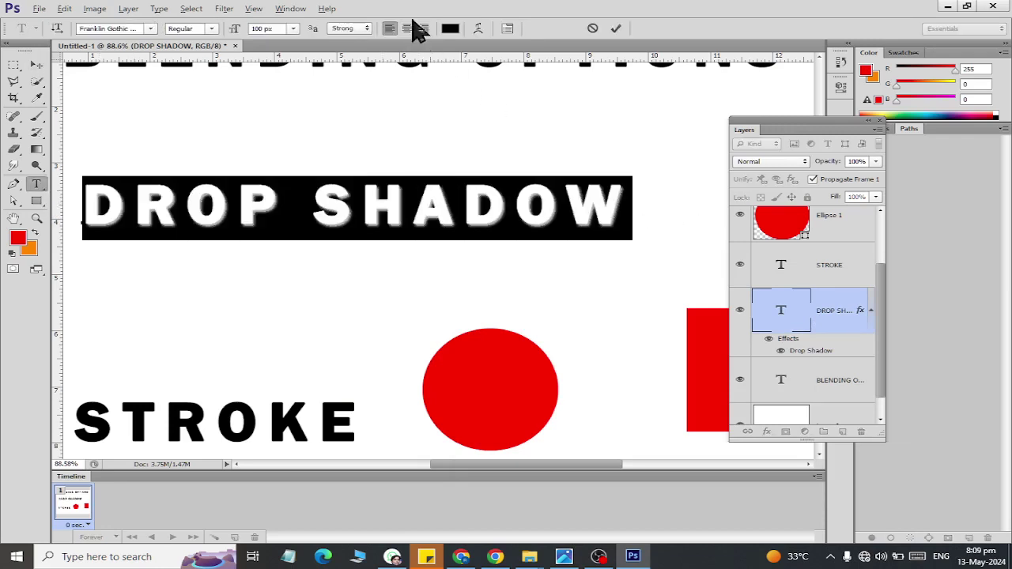
{"action": "left_click", "coordinate": [450, 30]}
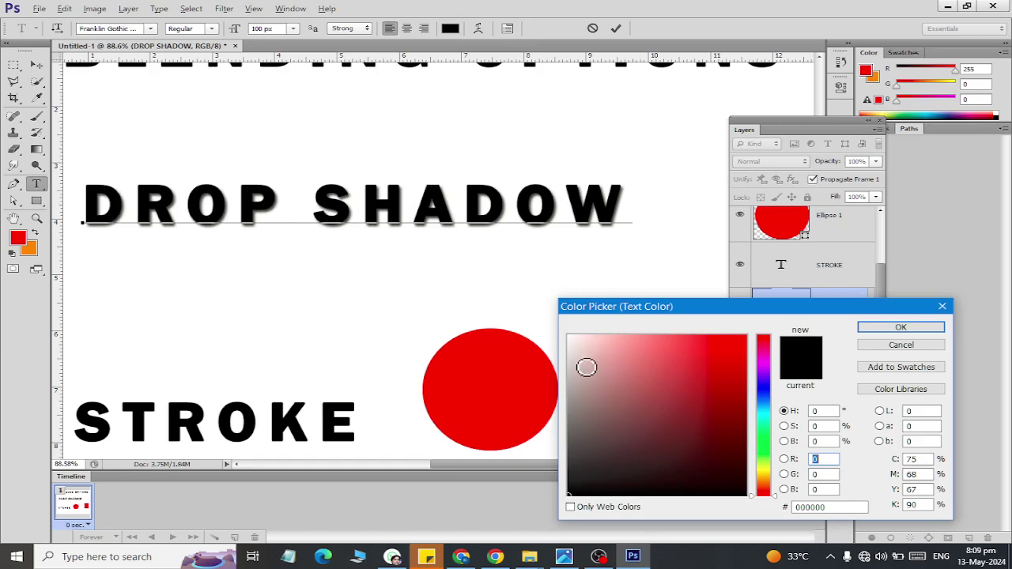
{"action": "mouse_move", "coordinate": [585, 366]}
{"action": "left_mouse_down"}
{"action": "mouse_move", "coordinate": [570, 347]}
{"action": "mouse_move", "coordinate": [568, 367]}
{"action": "left_mouse_up"}
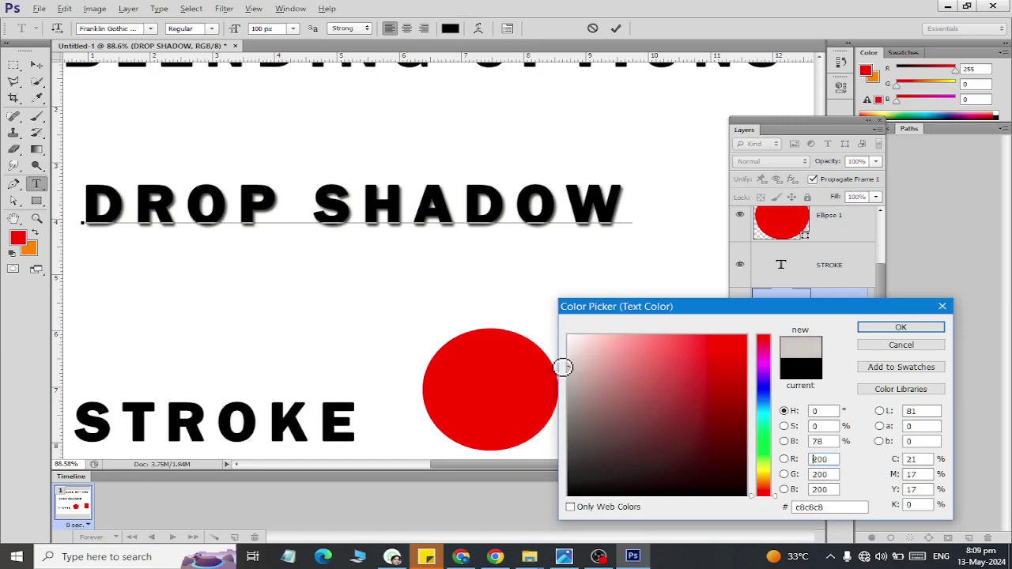
{"action": "left_click", "coordinate": [903, 327]}
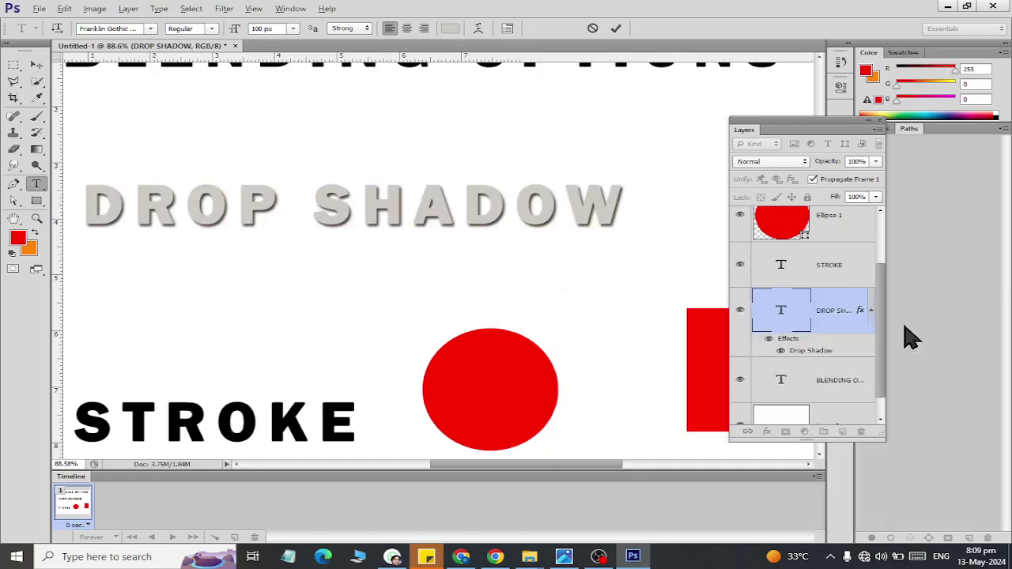
{"action": "left_click", "coordinate": [37, 64]}
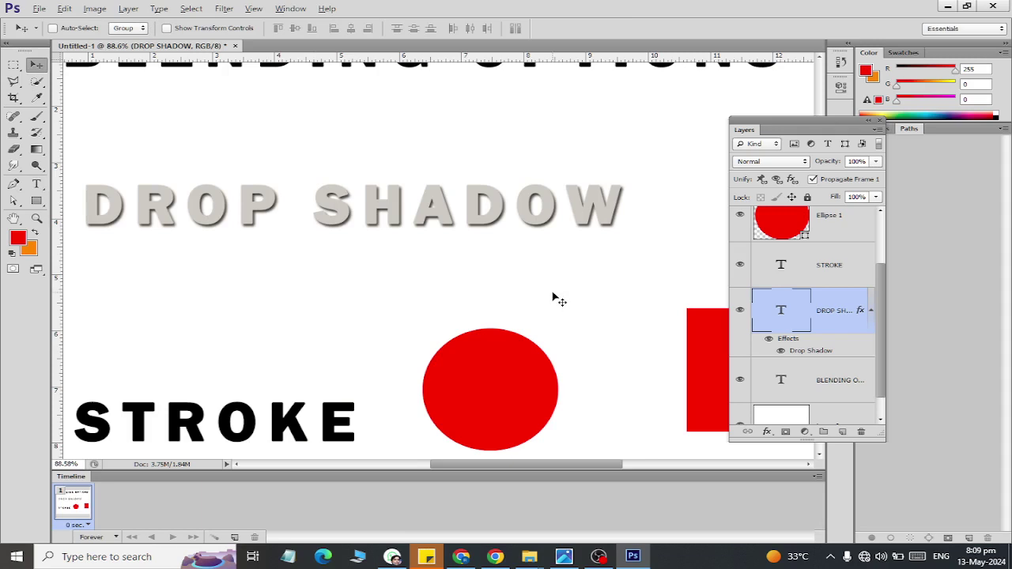
Step: Set the text's shadow to 93% opacity, -62° own angle, 9 px distance, 32% spread, 13 px size, no noise
{"action": "double_click", "coordinate": [789, 338]}
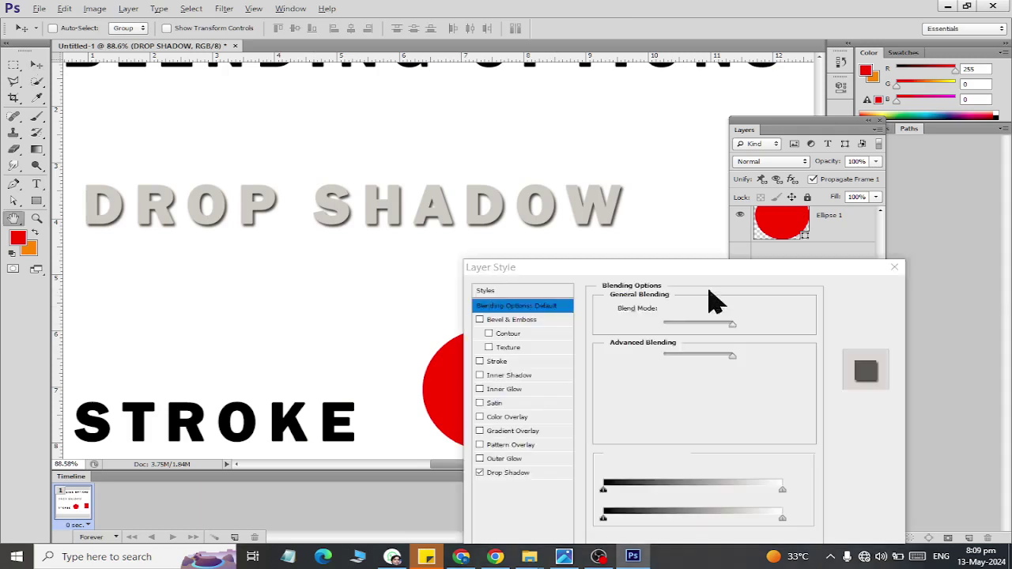
{"action": "left_click", "coordinate": [511, 473]}
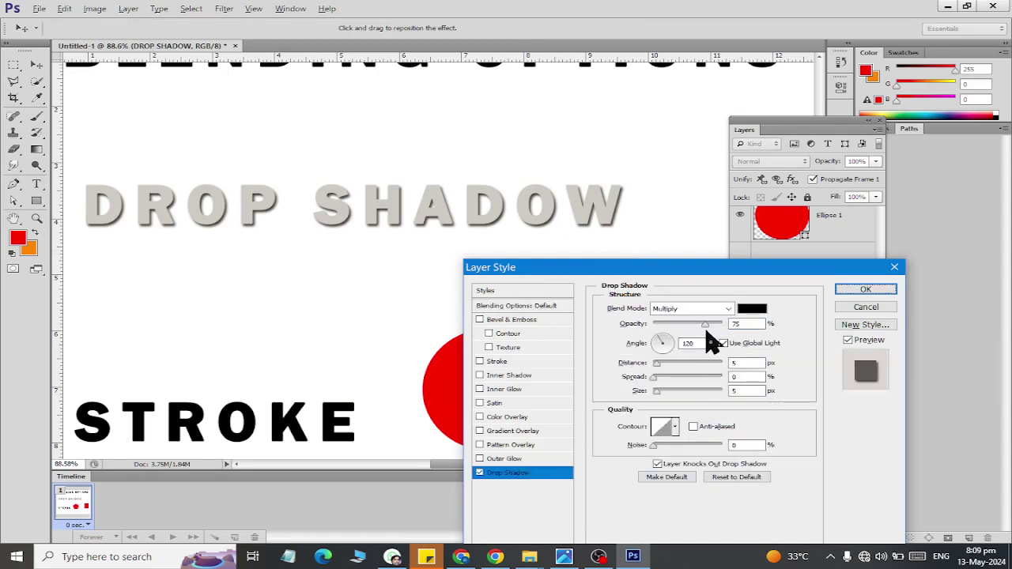
{"action": "left_click_drag", "start_coordinate": [706, 324], "coordinate": [719, 324]}
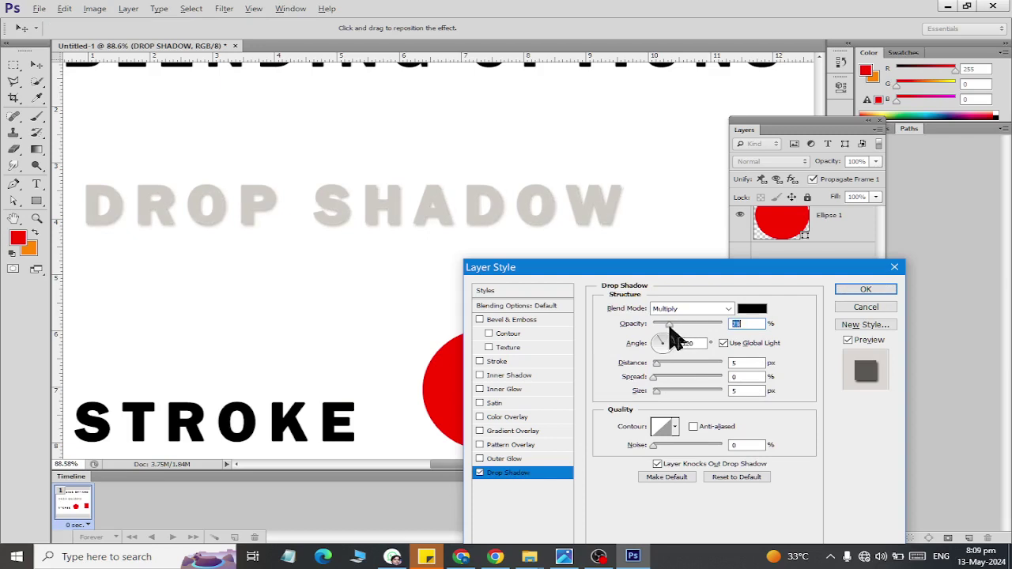
{"action": "left_click", "coordinate": [723, 343]}
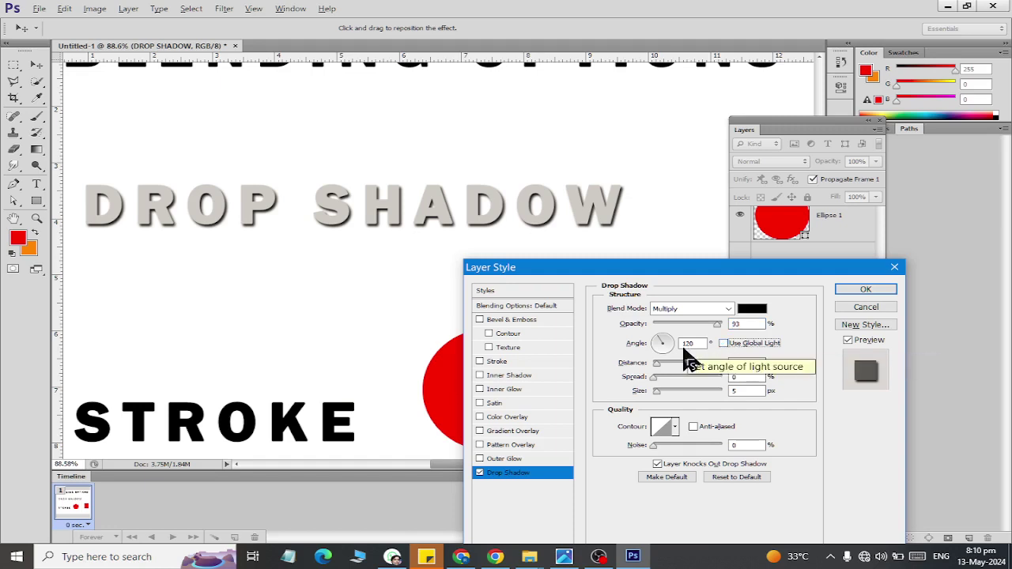
{"action": "left_click_drag", "start_coordinate": [665, 351], "coordinate": [669, 343]}
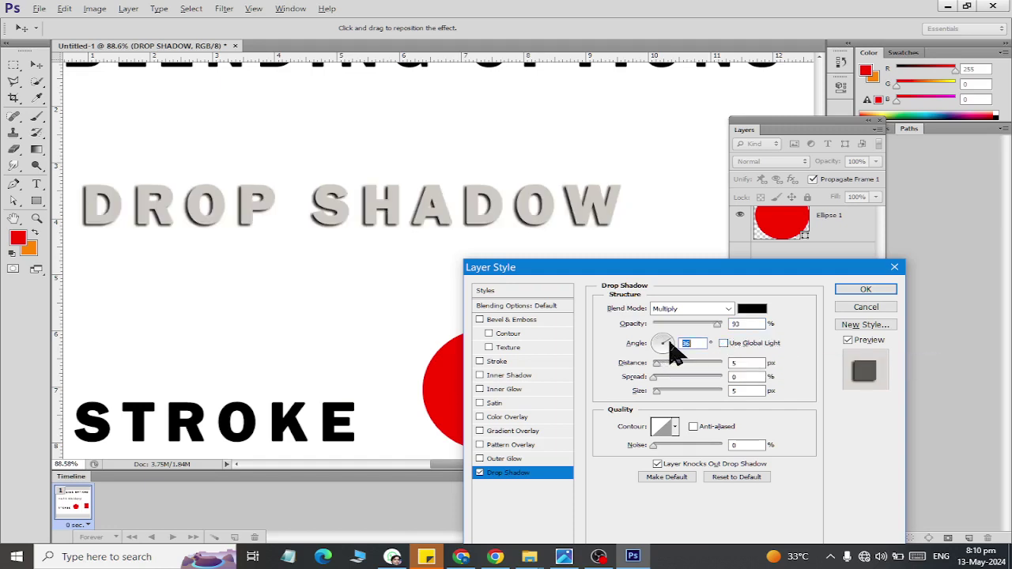
{"action": "type", "text": "69"}
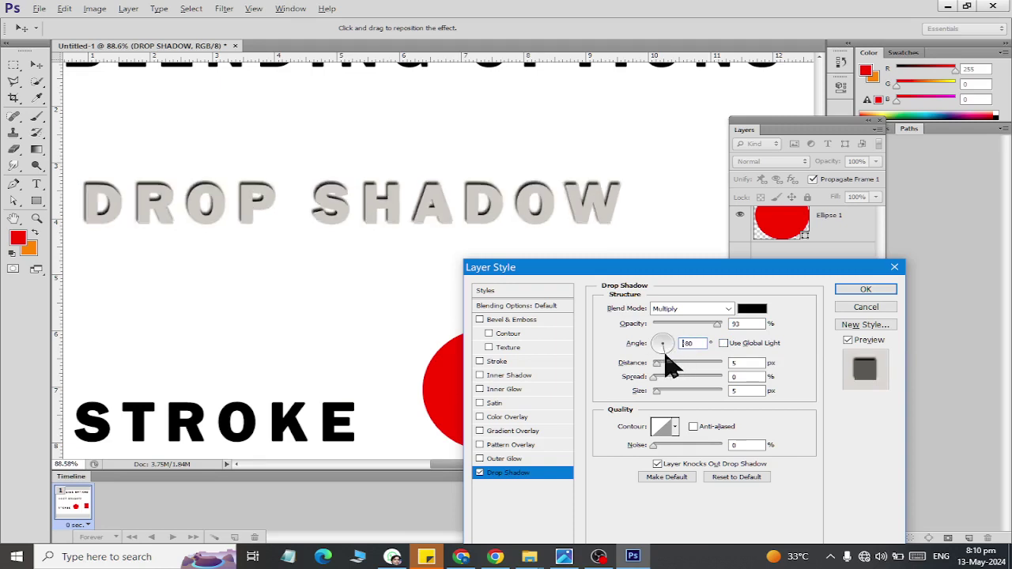
{"action": "key", "text": "Return"}
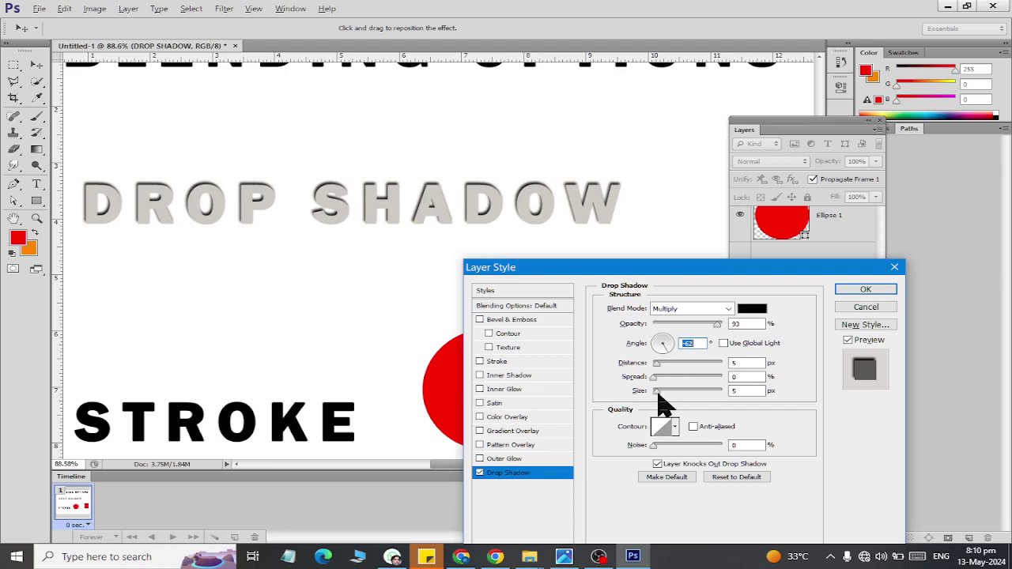
{"action": "mouse_move", "coordinate": [658, 391]}
{"action": "left_mouse_down"}
{"action": "mouse_move", "coordinate": [732, 383]}
{"action": "mouse_move", "coordinate": [680, 384]}
{"action": "mouse_move", "coordinate": [662, 369]}
{"action": "left_mouse_up"}
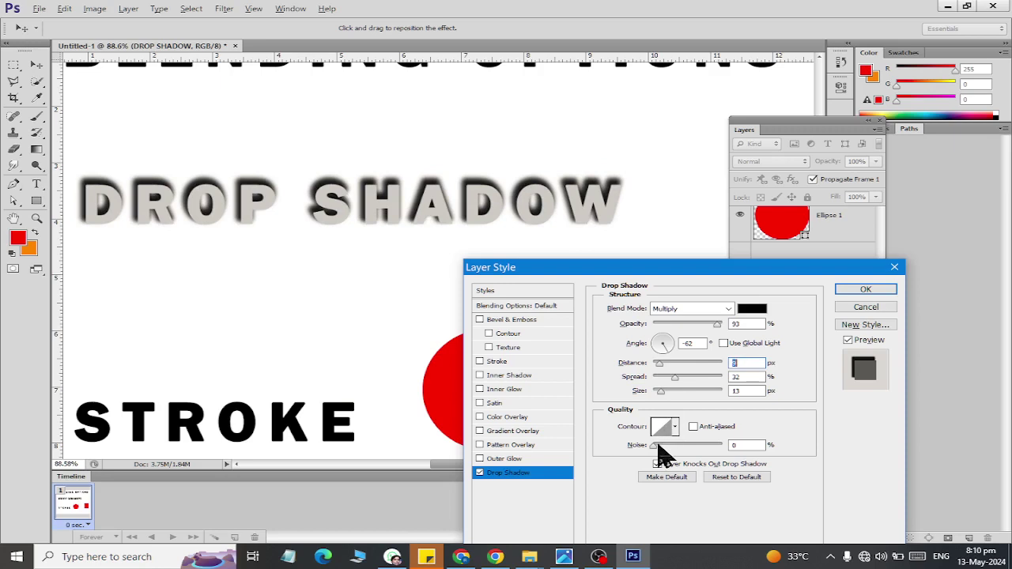
{"action": "left_click_drag", "start_coordinate": [657, 448], "coordinate": [756, 445]}
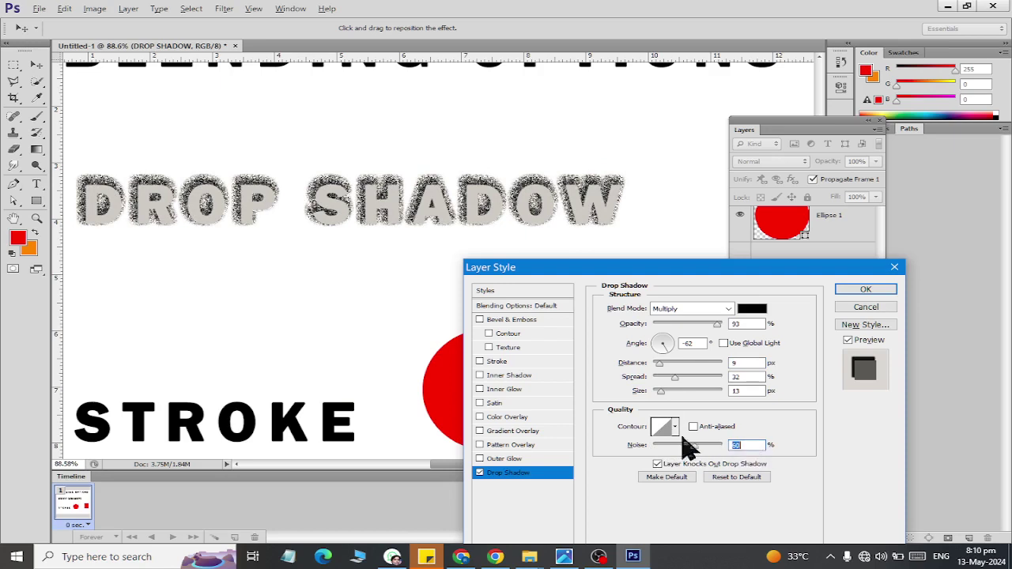
{"action": "left_click_drag", "start_coordinate": [688, 448], "coordinate": [625, 450]}
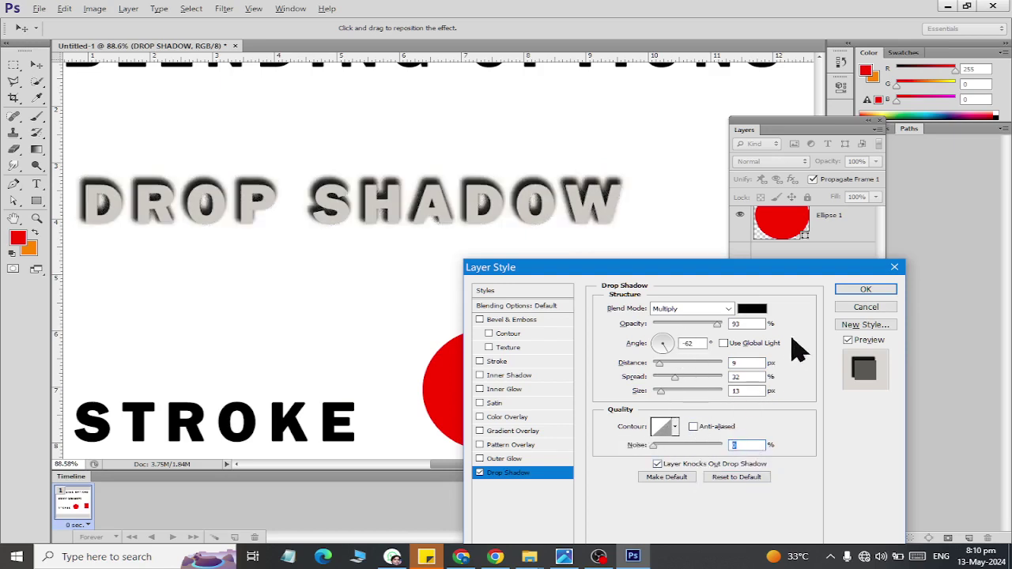
{"action": "left_click", "coordinate": [860, 292]}
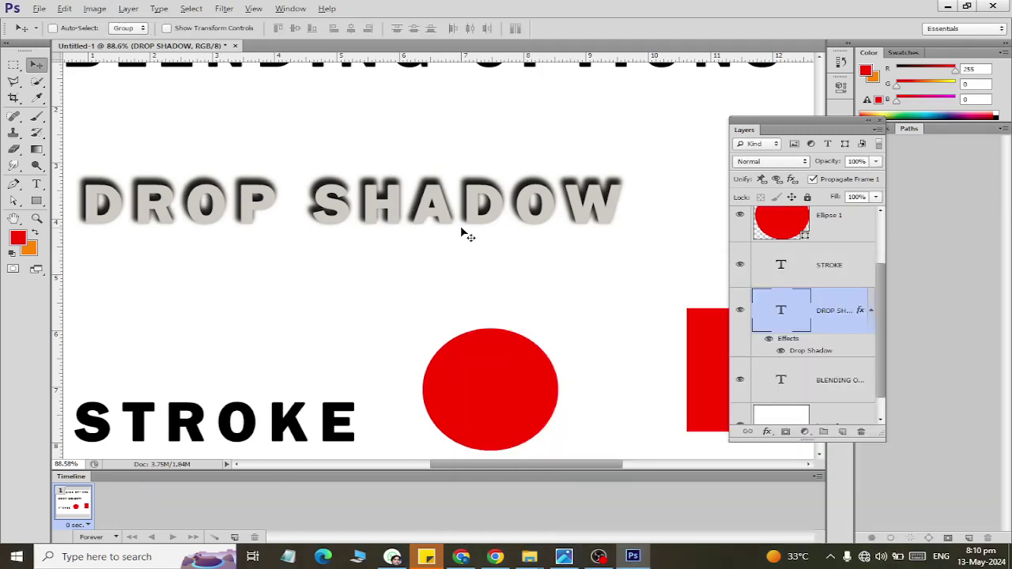
Step: Add a Drop Shadow to the Ellipse 1 layer through its Blending Options
{"action": "scroll", "coordinate": [819, 389], "scroll_direction": "down", "scroll_amount": 1}
{"action": "scroll", "coordinate": [821, 363], "scroll_direction": "up", "scroll_amount": 3}
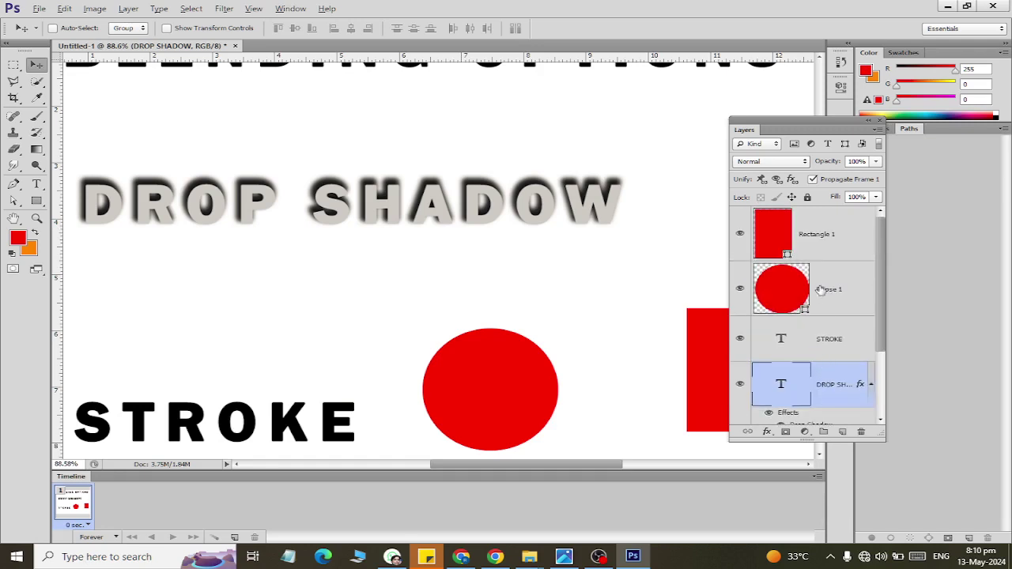
{"action": "left_click", "coordinate": [810, 236]}
{"action": "left_click", "coordinate": [830, 301]}
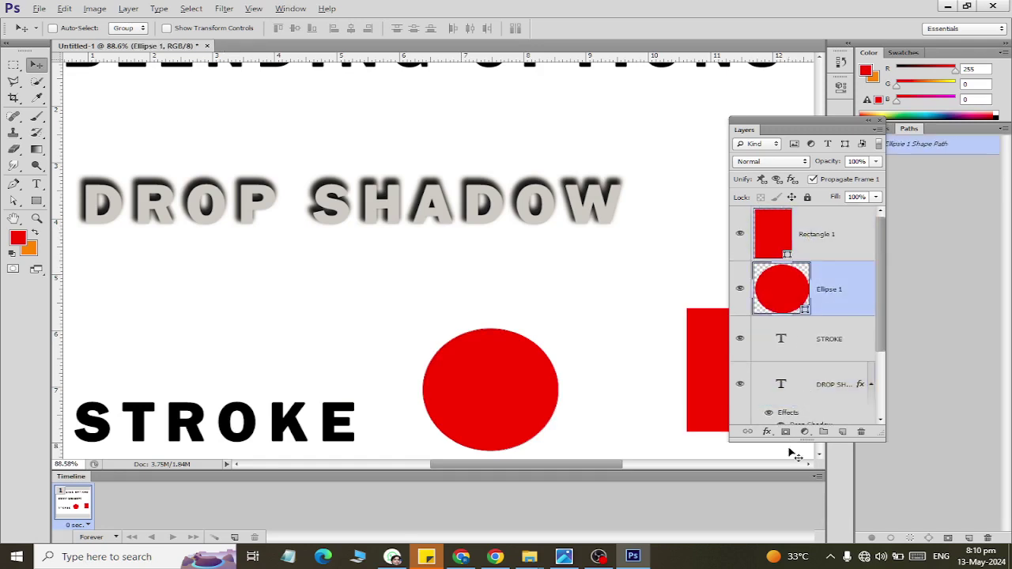
{"action": "left_click", "coordinate": [767, 432]}
{"action": "left_click", "coordinate": [793, 316]}
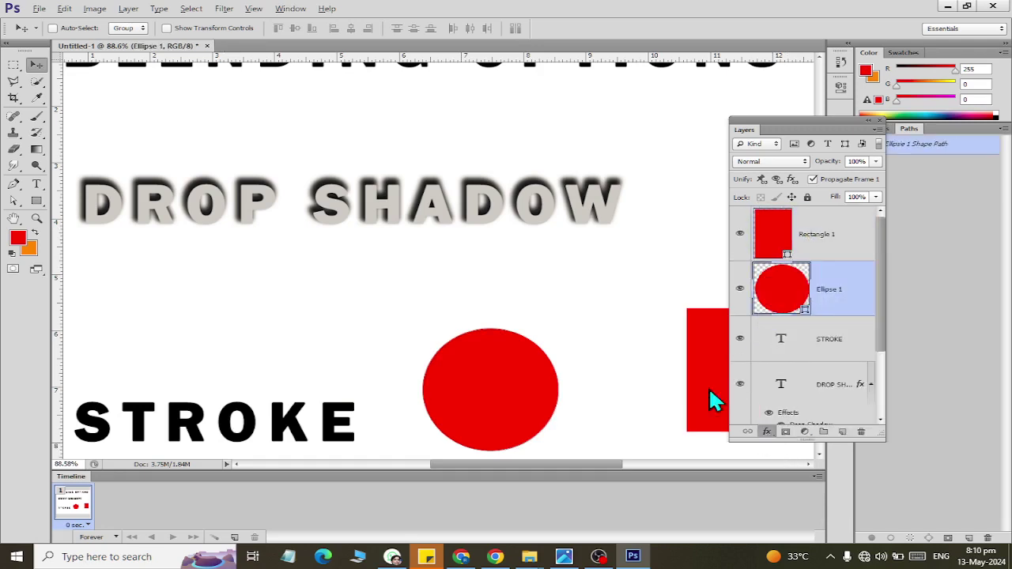
{"action": "left_click_drag", "start_coordinate": [664, 233], "coordinate": [767, 106]}
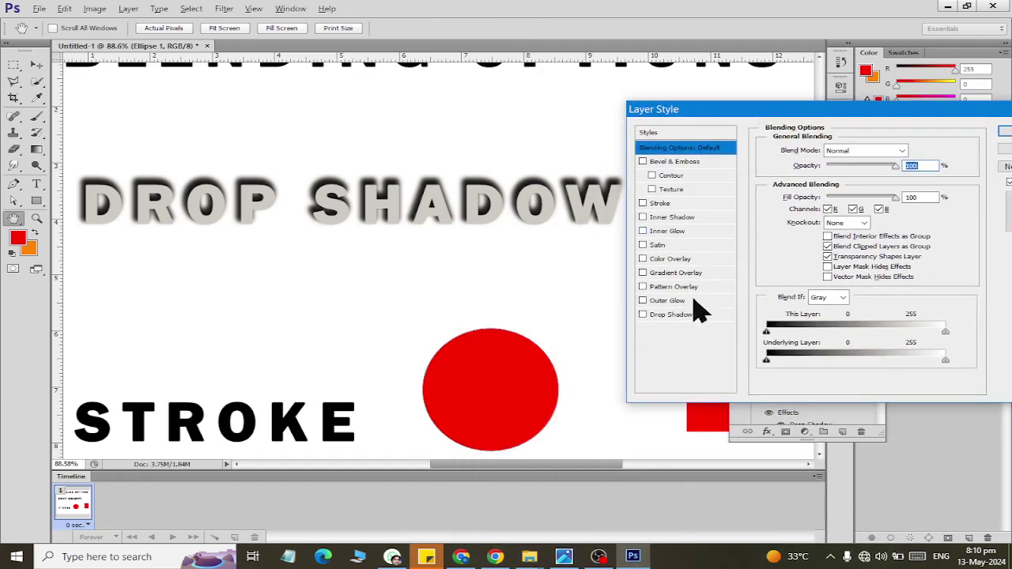
{"action": "left_click", "coordinate": [664, 317]}
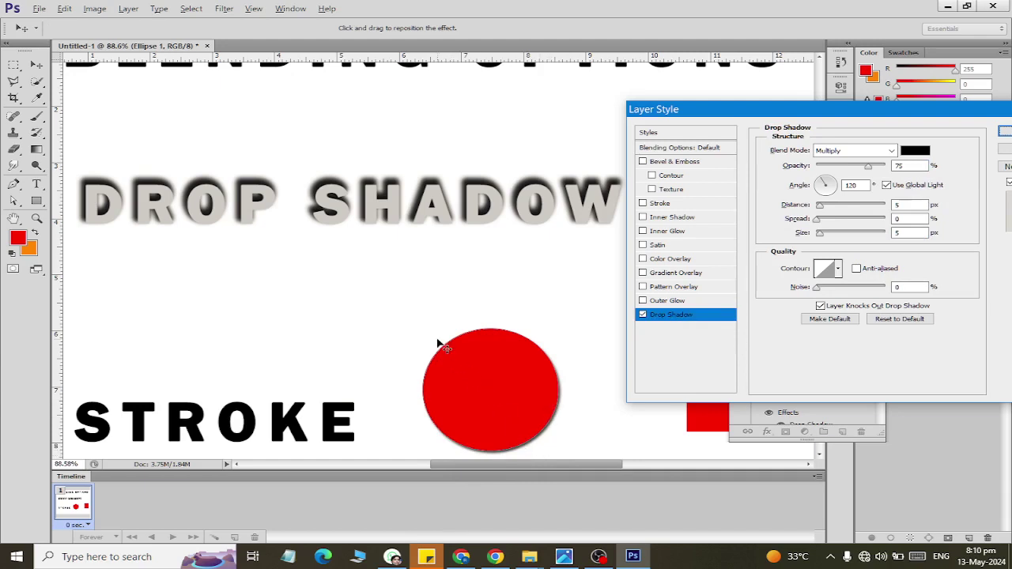
Step: Give the circle's shadow its own -47° angle instead of global light and size 35
{"action": "left_click", "coordinate": [897, 188]}
{"action": "key", "text": "shift+Tab"}
{"action": "type", "text": "-45"}
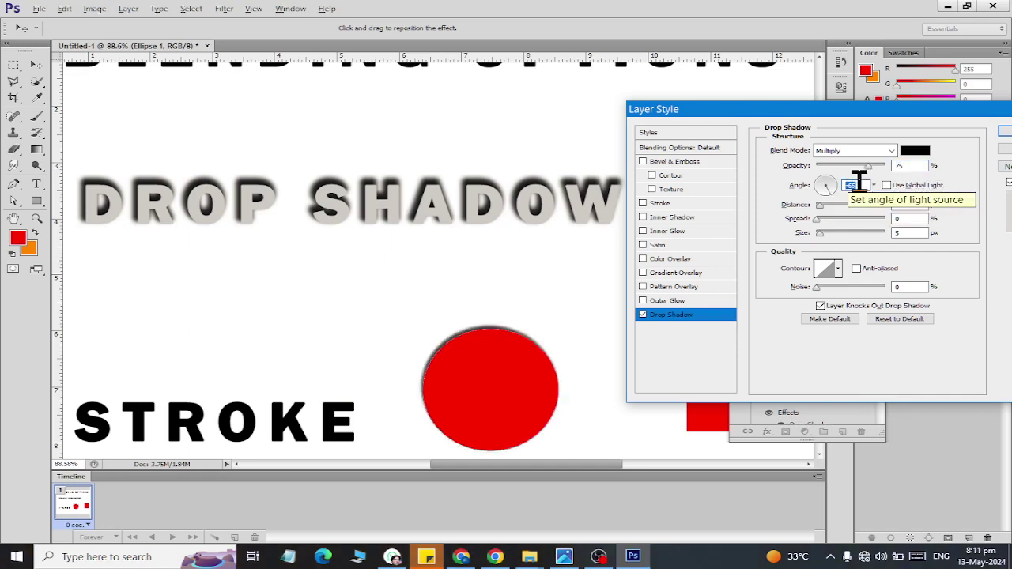
{"action": "scroll", "coordinate": [865, 182], "scroll_direction": "down", "scroll_amount": 5}
{"action": "type", "text": "157"}
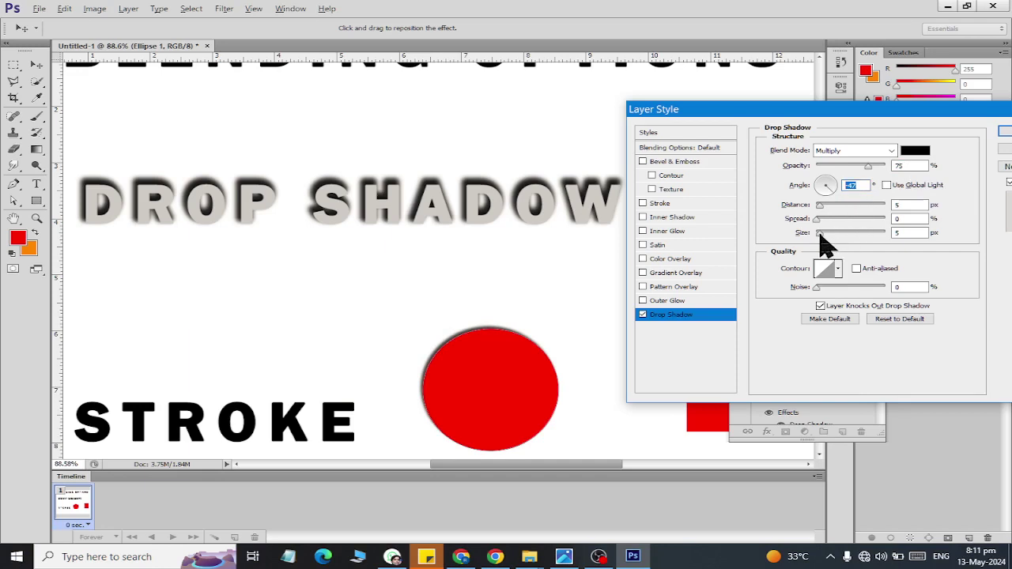
{"action": "left_click_drag", "start_coordinate": [820, 237], "coordinate": [830, 238]}
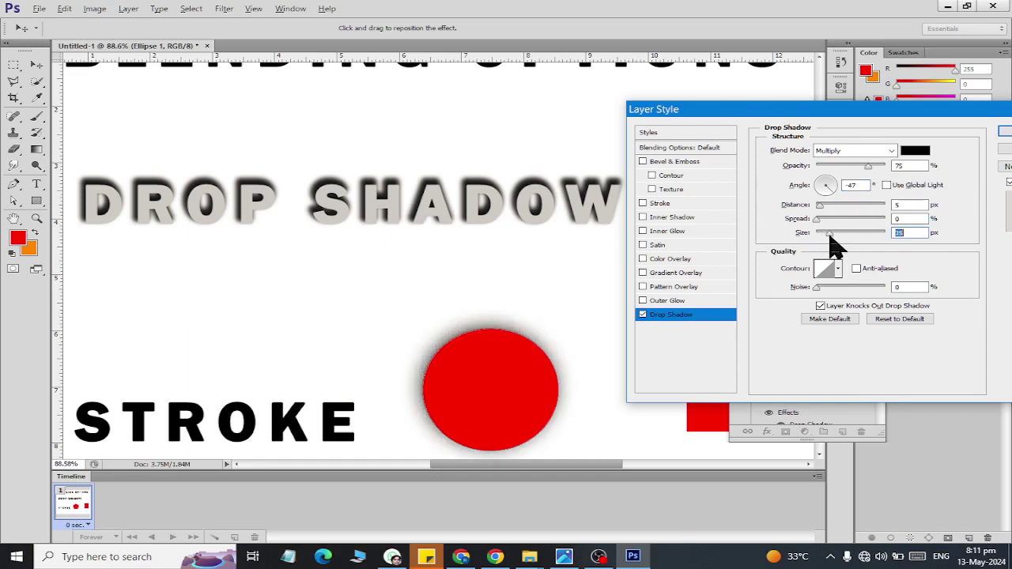
{"action": "left_click_drag", "start_coordinate": [938, 115], "coordinate": [811, 115]}
{"action": "left_click", "coordinate": [902, 150]}
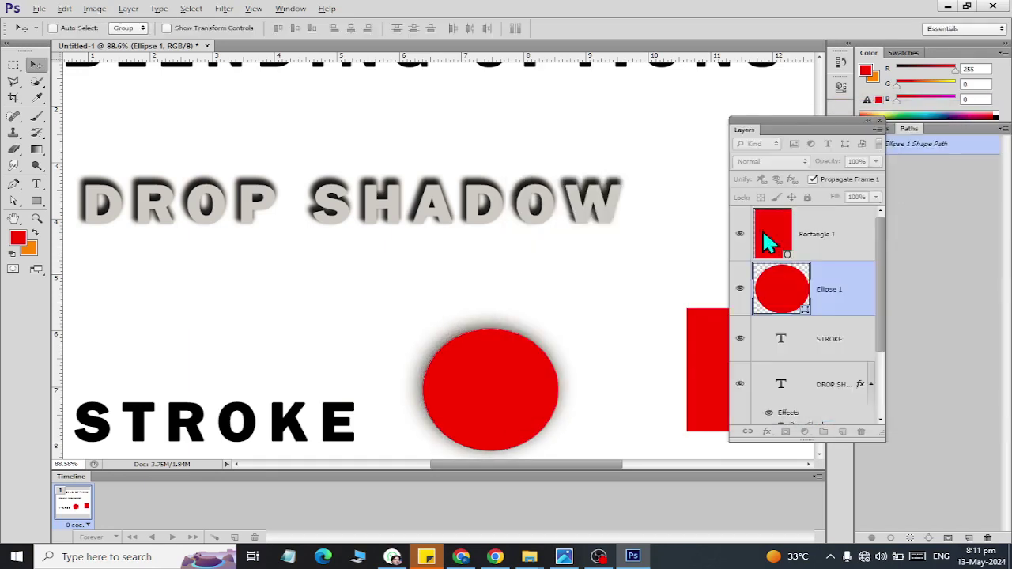
{"action": "scroll", "coordinate": [526, 204], "scroll_direction": "down", "scroll_amount": 3}
{"action": "scroll", "coordinate": [546, 221], "scroll_direction": "down", "scroll_amount": 2}
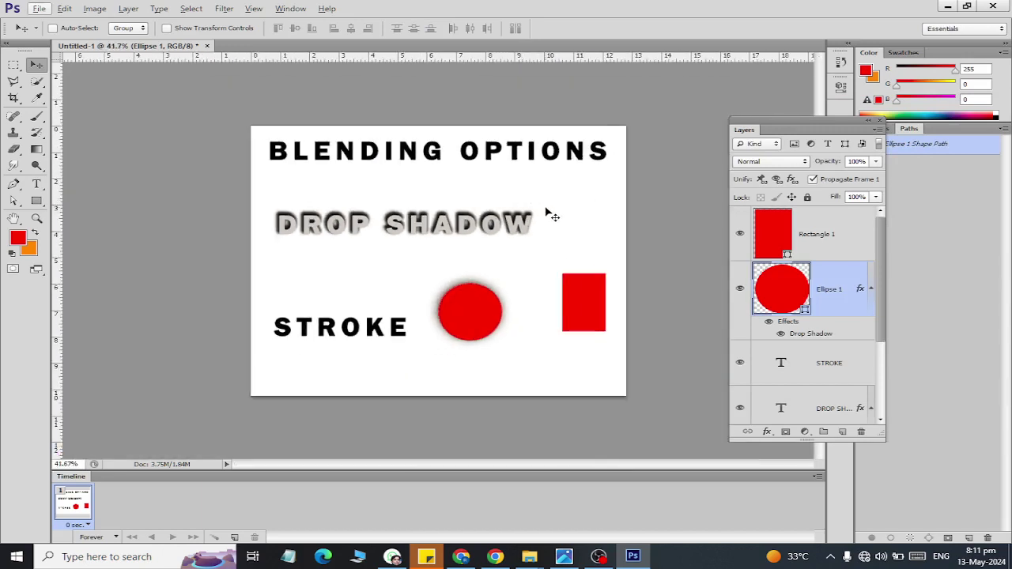
Step: Toggle the circle's and DROP SHADOW text's shadows off and on to compare
{"action": "left_click", "coordinate": [769, 324]}
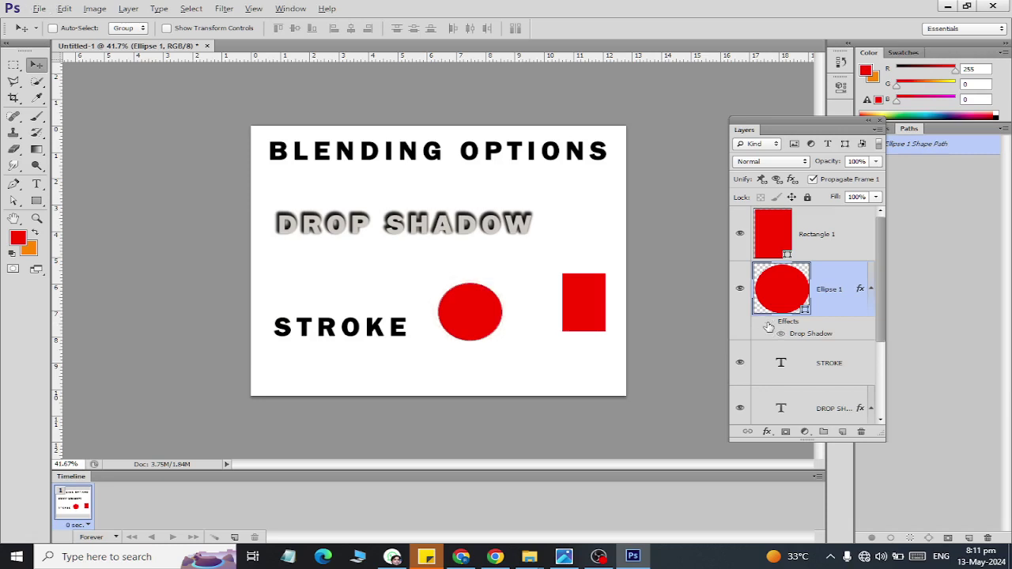
{"action": "left_click", "coordinate": [769, 325]}
{"action": "scroll", "coordinate": [769, 328], "scroll_direction": "down", "scroll_amount": 2}
{"action": "scroll", "coordinate": [769, 336], "scroll_direction": "down", "scroll_amount": 2}
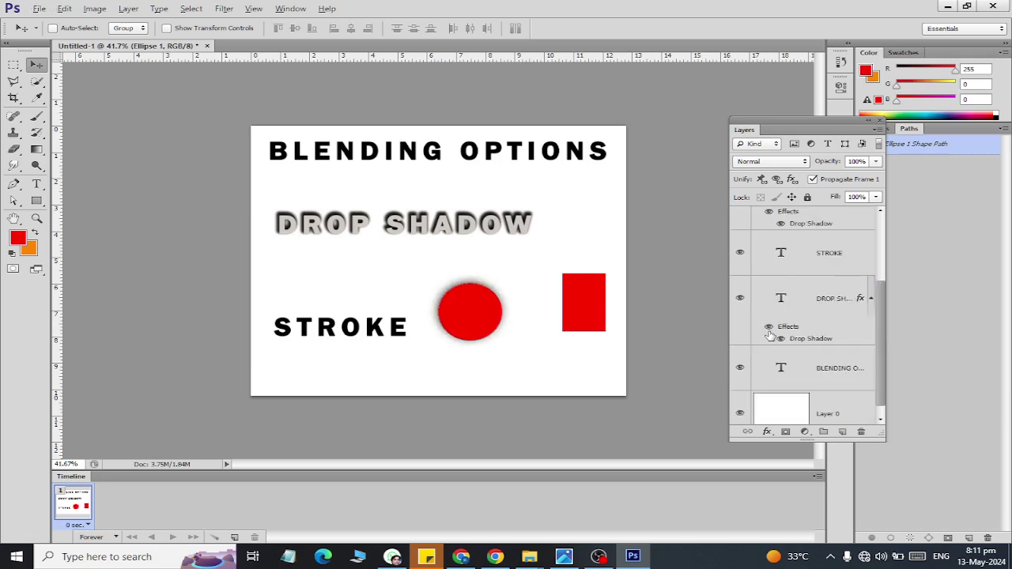
{"action": "left_click", "coordinate": [769, 327]}
{"action": "left_click", "coordinate": [769, 328]}
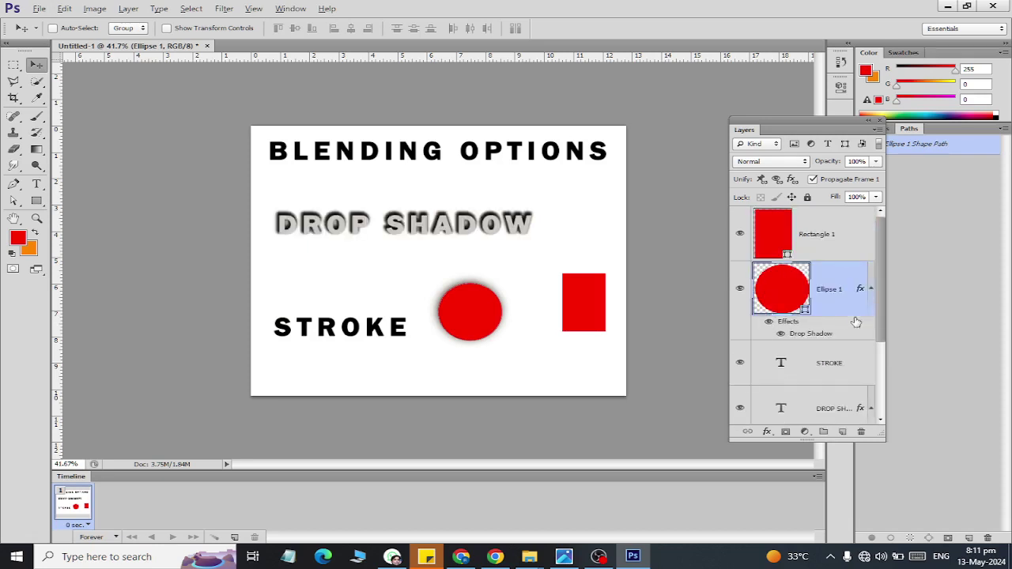
Step: Copy the Ellipse 1 layer style and paste it onto Rectangle 1
{"action": "right_click", "coordinate": [845, 301]}
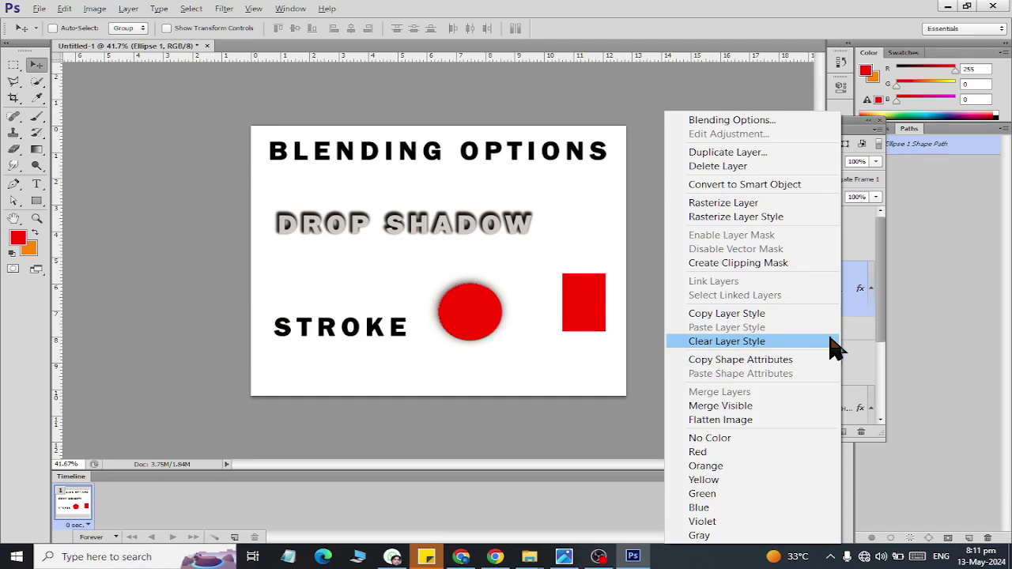
{"action": "left_click", "coordinate": [814, 320]}
{"action": "scroll", "coordinate": [808, 316], "scroll_direction": "down", "scroll_amount": 3}
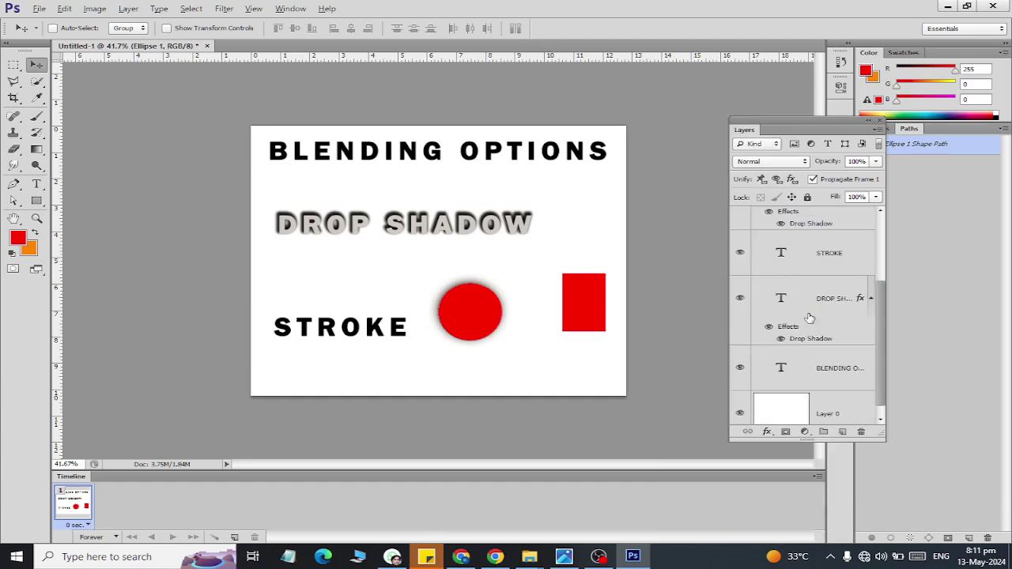
{"action": "scroll", "coordinate": [808, 316], "scroll_direction": "up", "scroll_amount": 3}
{"action": "left_click", "coordinate": [821, 231]}
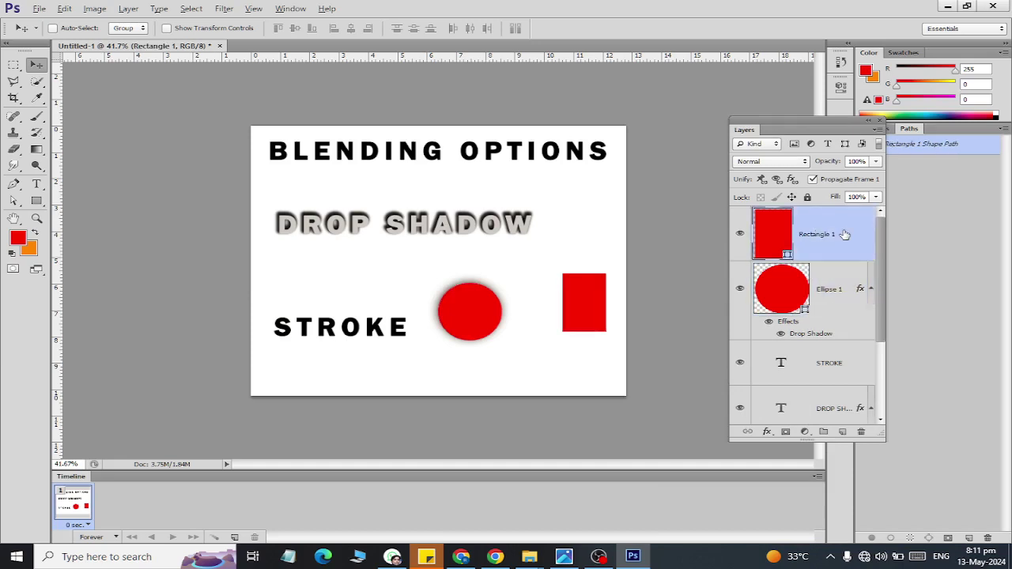
{"action": "right_click", "coordinate": [844, 234]}
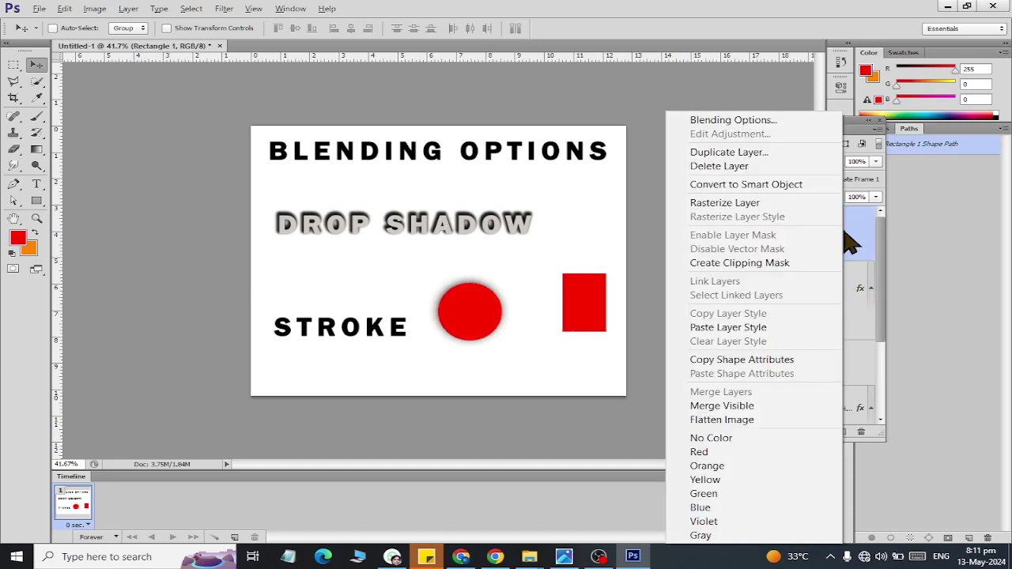
{"action": "left_click", "coordinate": [811, 333]}
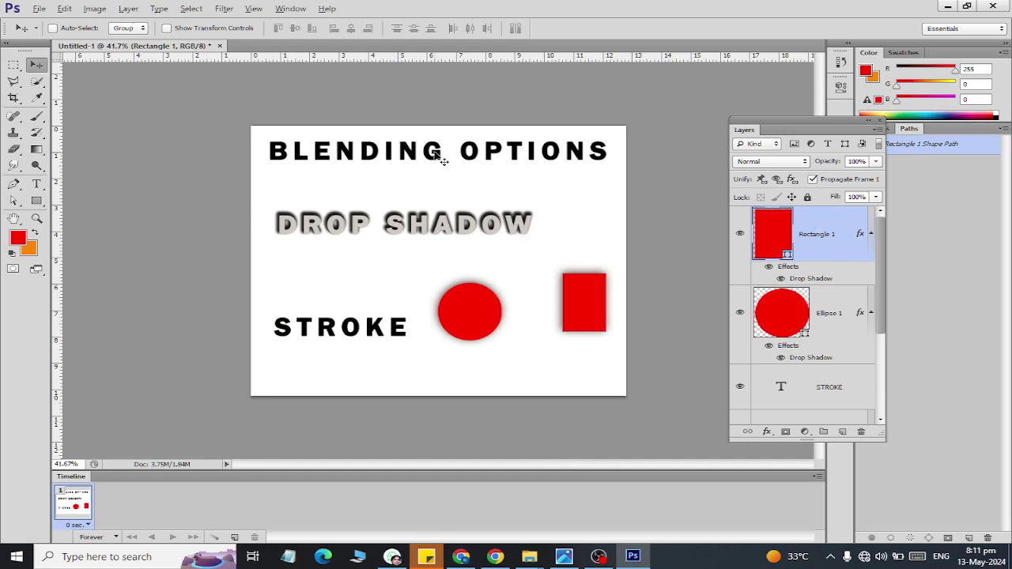
Step: Select the BLENDING OPTIONS text layer
{"action": "scroll", "coordinate": [454, 114], "scroll_direction": "up", "scroll_amount": 2}
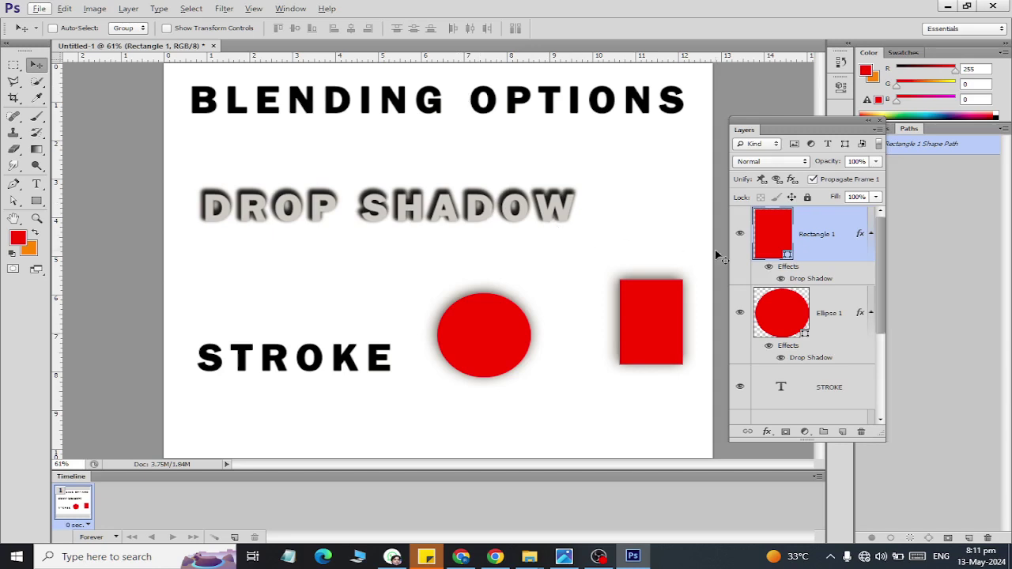
{"action": "scroll", "coordinate": [800, 294], "scroll_direction": "down", "scroll_amount": 3}
{"action": "scroll", "coordinate": [801, 304], "scroll_direction": "down", "scroll_amount": 1}
{"action": "left_click", "coordinate": [781, 351]}
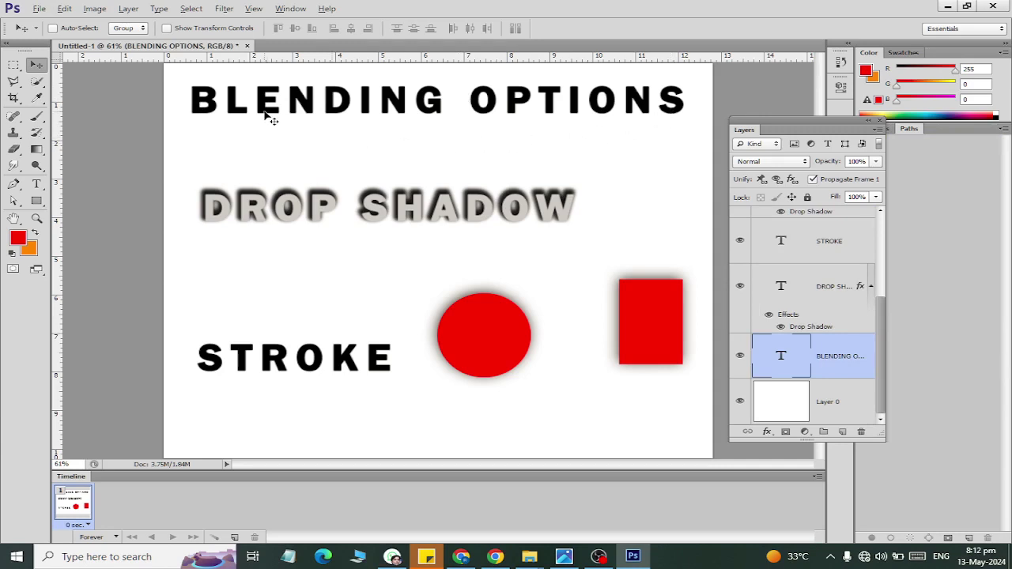
Step: Change the BLENDING OPTIONS heading text colour from black to light green
{"action": "left_click", "coordinate": [36, 183]}
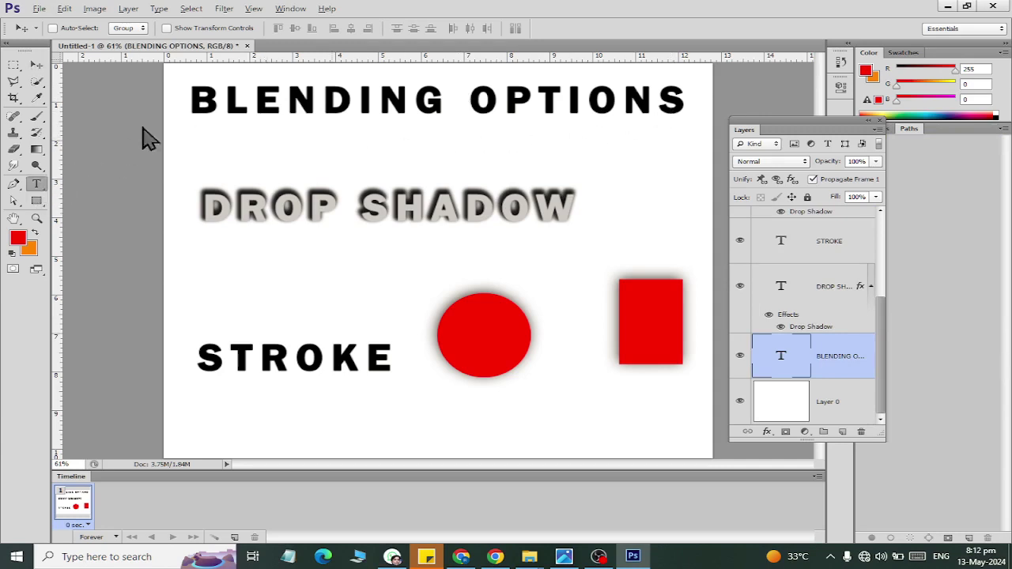
{"action": "left_click_drag", "start_coordinate": [190, 101], "coordinate": [692, 110]}
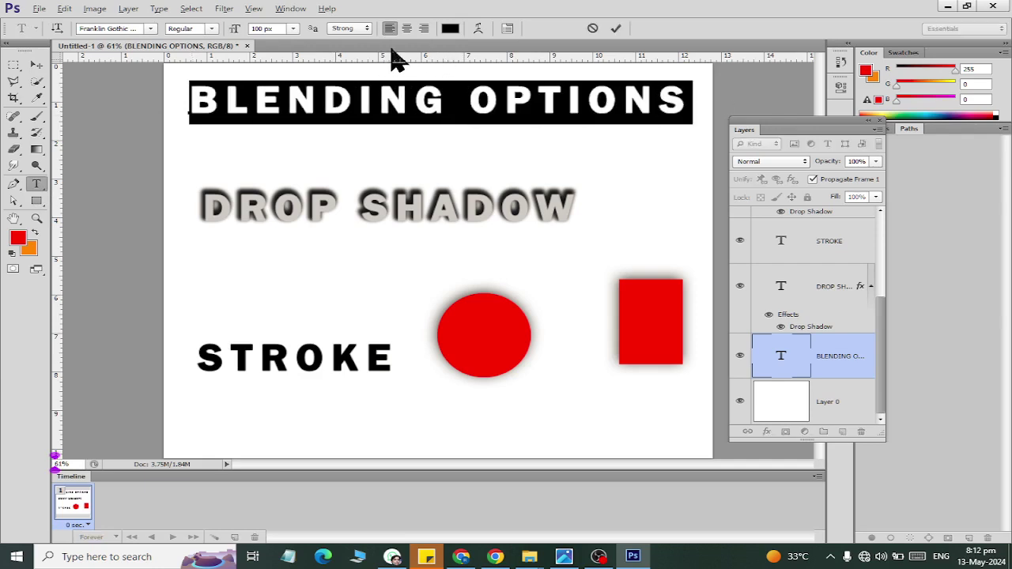
{"action": "left_click", "coordinate": [450, 28]}
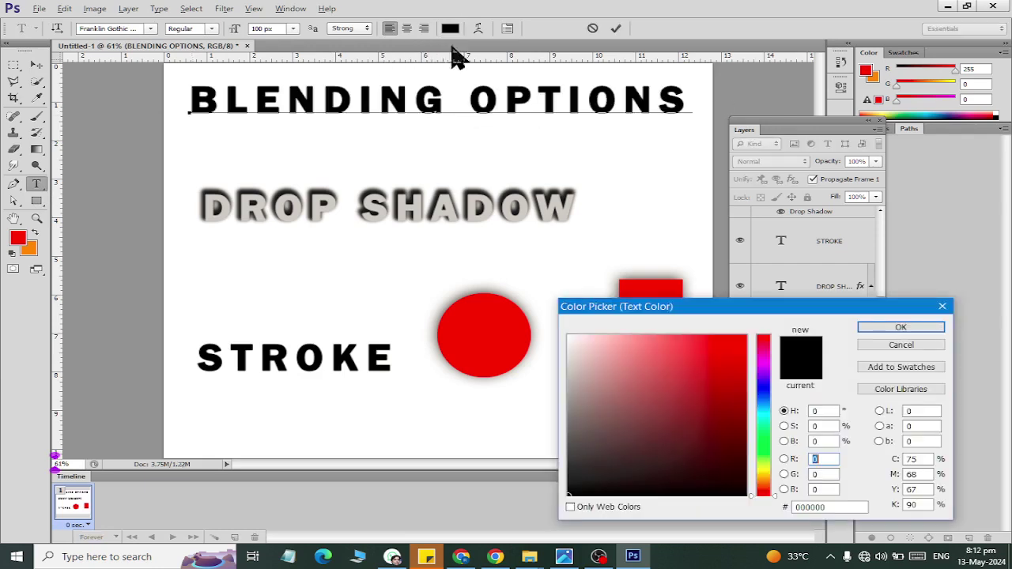
{"action": "left_click", "coordinate": [765, 427]}
{"action": "left_click_drag", "start_coordinate": [778, 439], "coordinate": [769, 437]}
{"action": "left_click_drag", "start_coordinate": [709, 359], "coordinate": [647, 336]}
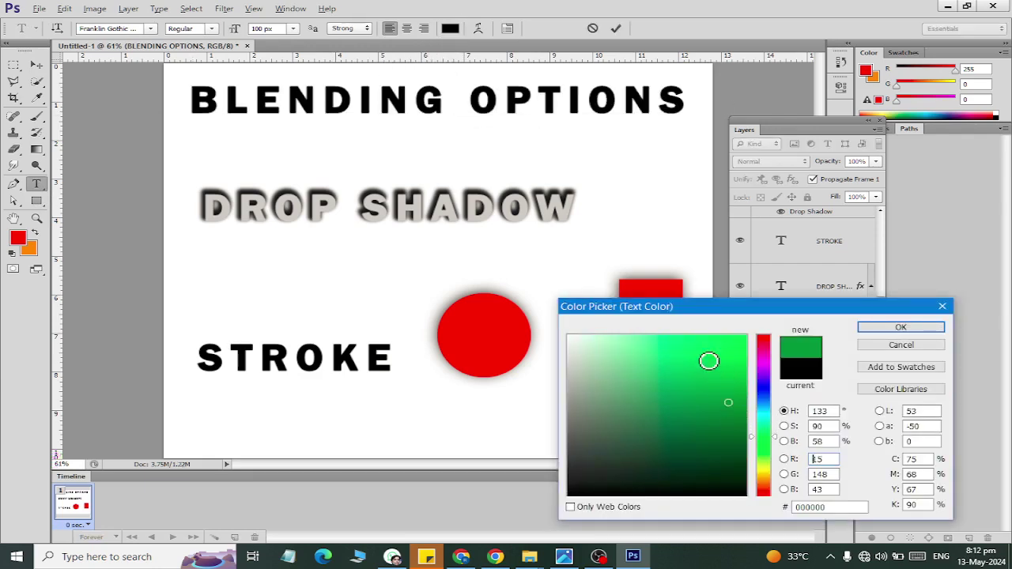
{"action": "left_click", "coordinate": [886, 328]}
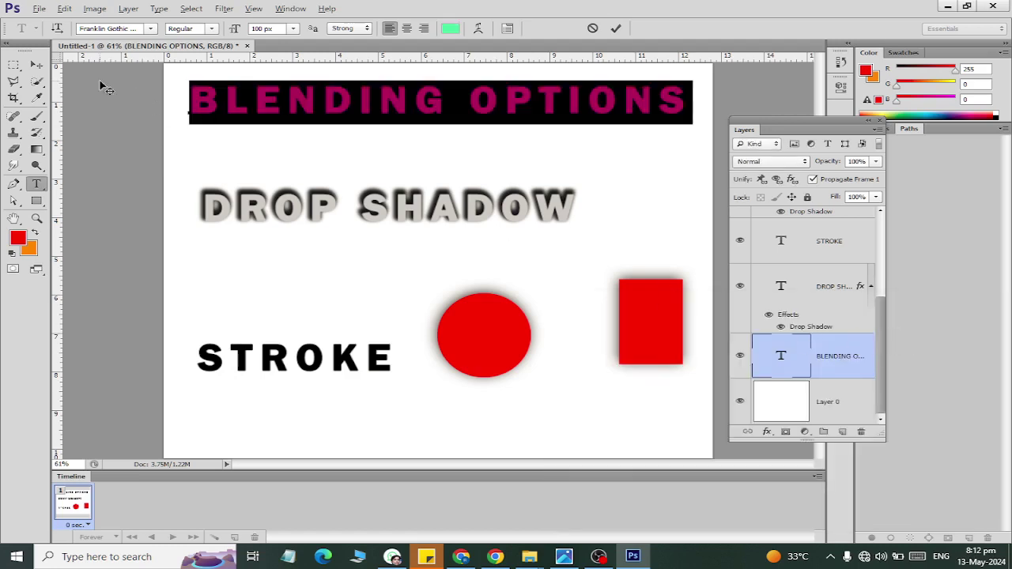
{"action": "left_click", "coordinate": [37, 64]}
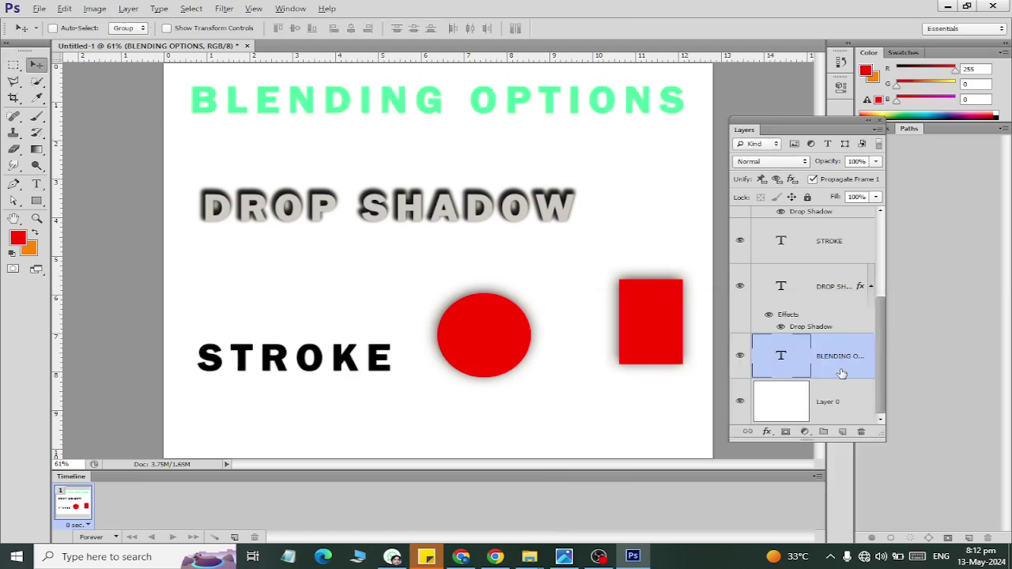
{"action": "left_click", "coordinate": [767, 432]}
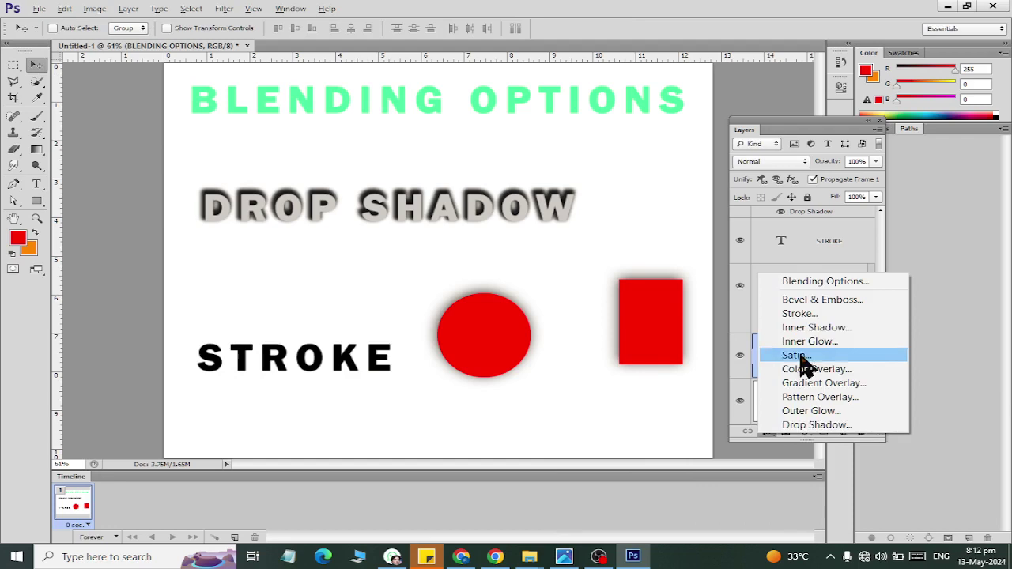
Step: Enable Stroke on the BLENDING OPTIONS heading and try a dark blue stroke colour
{"action": "left_click", "coordinate": [821, 285]}
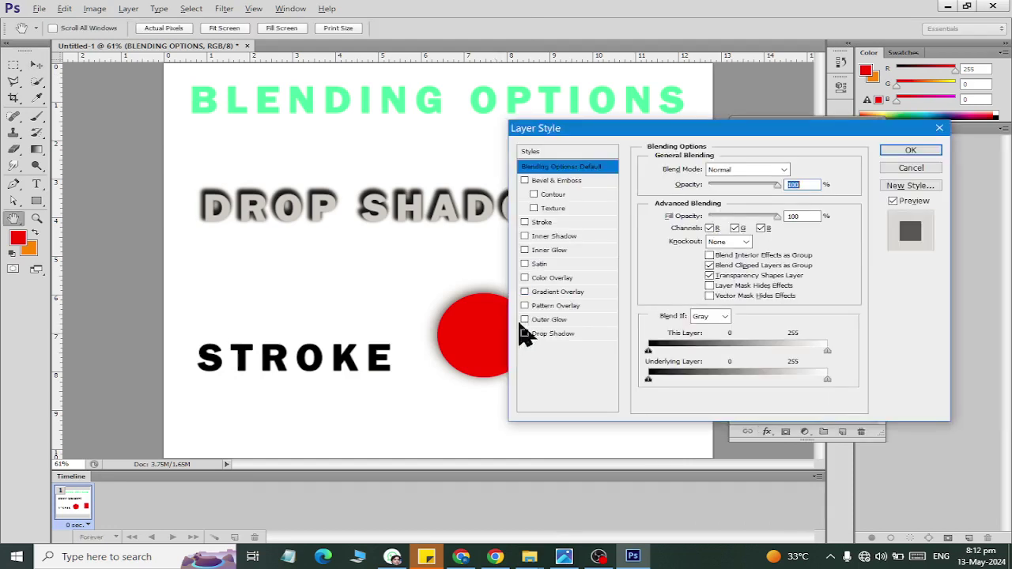
{"action": "left_click", "coordinate": [542, 223]}
{"action": "left_click_drag", "start_coordinate": [685, 131], "coordinate": [685, 249]}
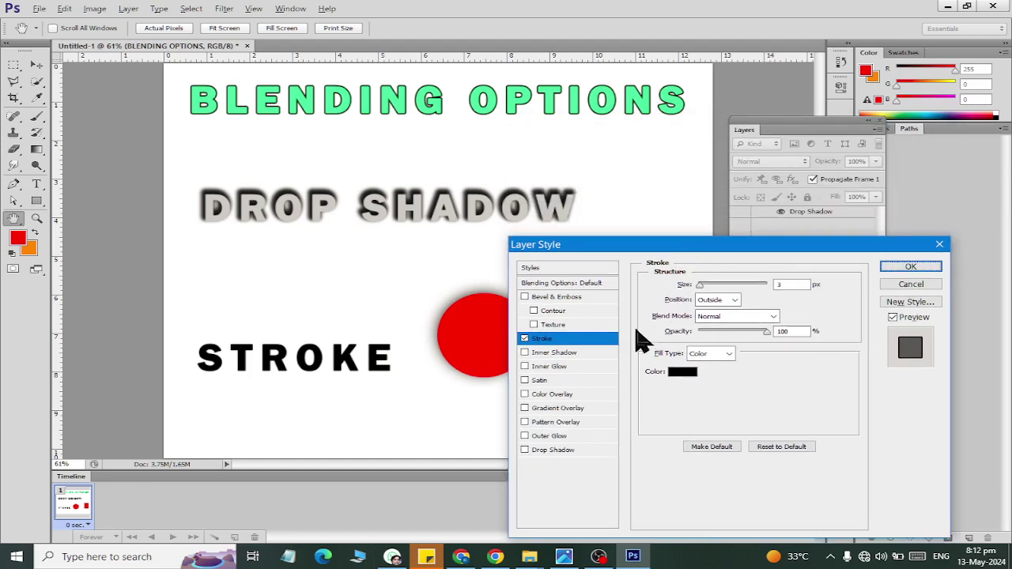
{"action": "left_click", "coordinate": [593, 341]}
{"action": "left_click", "coordinate": [686, 372]}
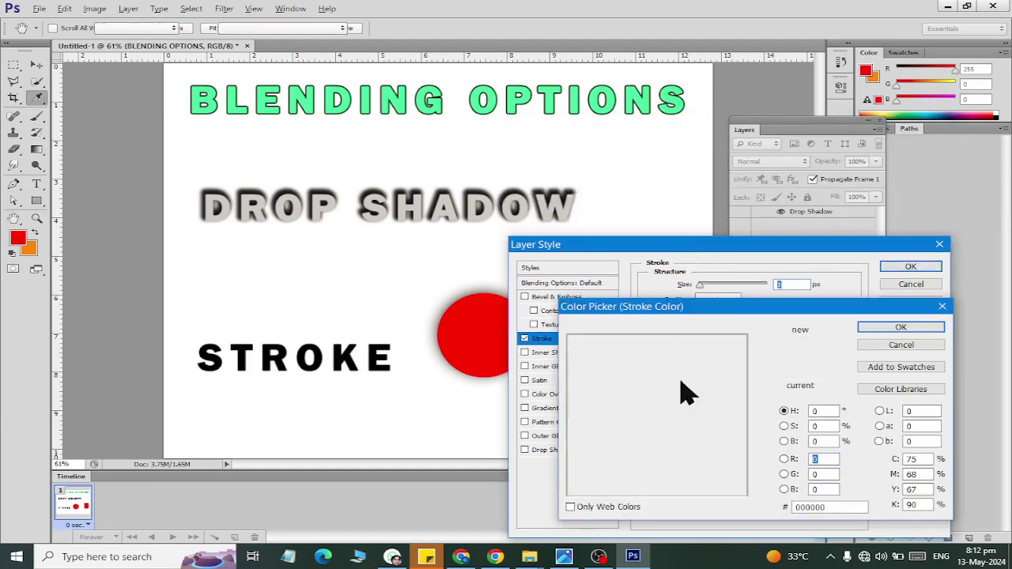
{"action": "left_click_drag", "start_coordinate": [767, 425], "coordinate": [763, 397]}
{"action": "left_click", "coordinate": [738, 445]}
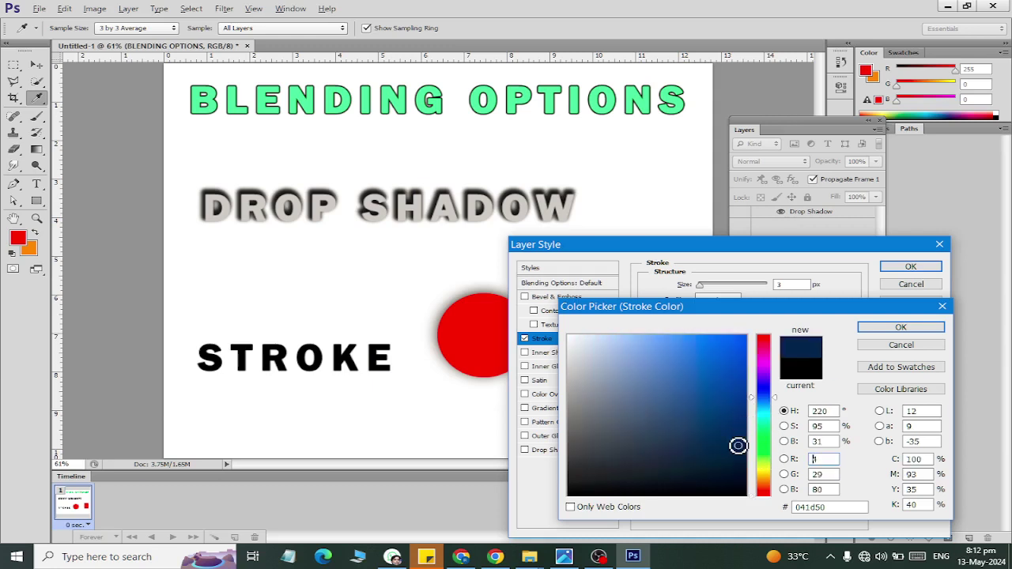
{"action": "left_click", "coordinate": [898, 328]}
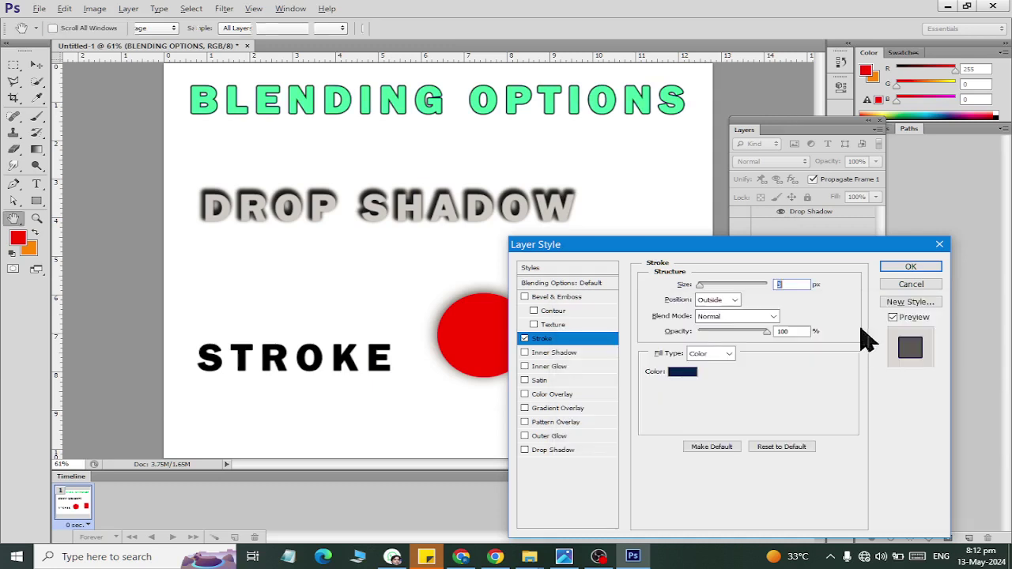
{"action": "type", "text": "7"}
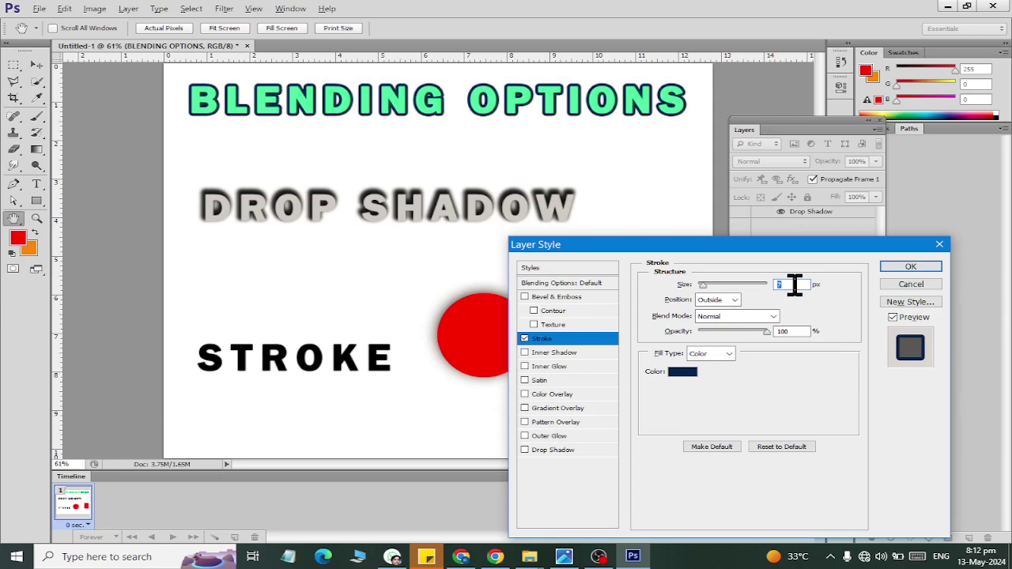
Step: Change the heading's stroke colour to dark red #660606
{"action": "left_click", "coordinate": [684, 372]}
{"action": "mouse_move", "coordinate": [768, 427]}
{"action": "left_mouse_down"}
{"action": "mouse_move", "coordinate": [771, 380]}
{"action": "mouse_move", "coordinate": [764, 494]}
{"action": "left_mouse_up"}
{"action": "left_click", "coordinate": [763, 376]}
{"action": "left_click", "coordinate": [735, 432]}
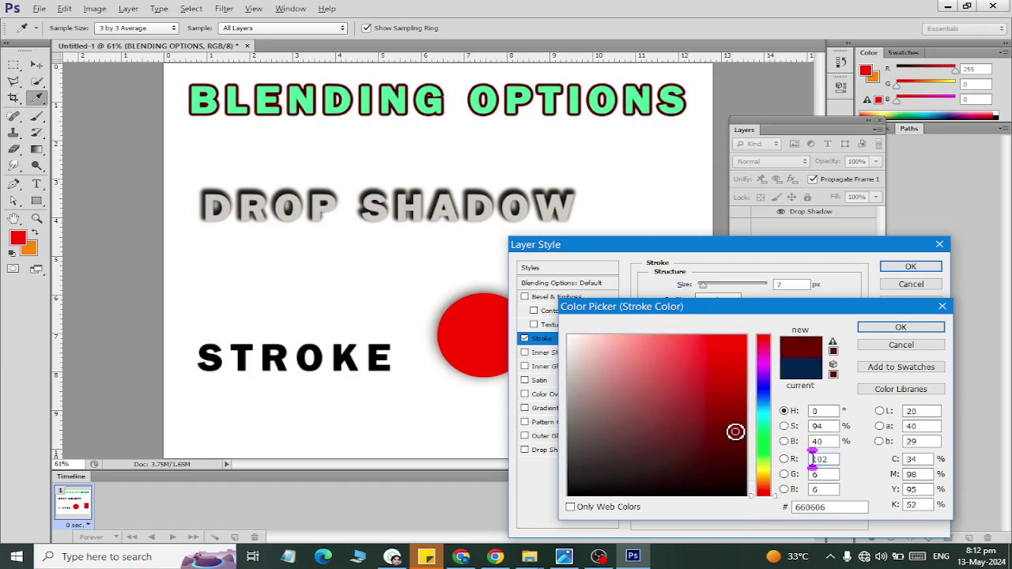
{"action": "left_click", "coordinate": [877, 328]}
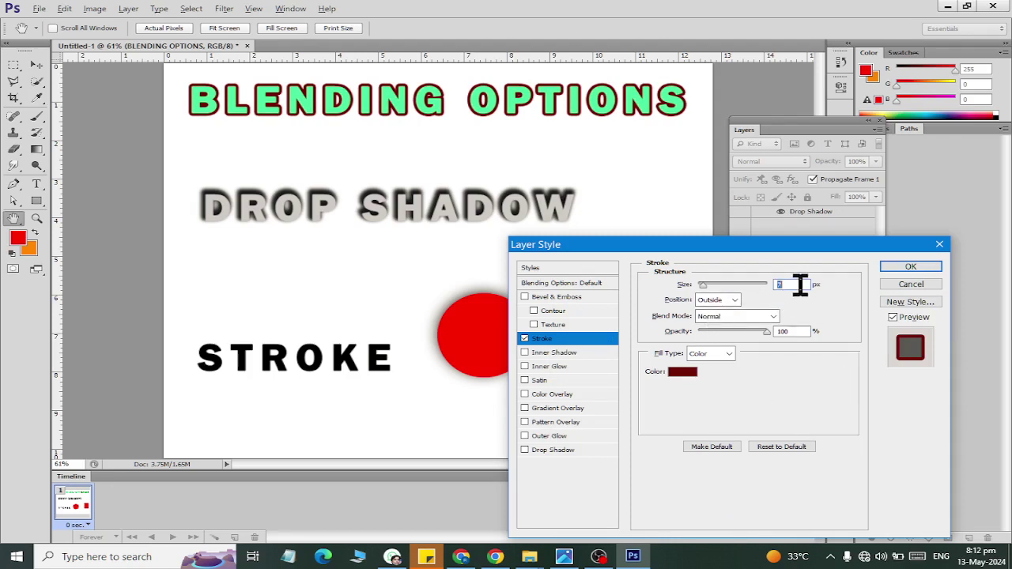
Step: Try several stroke sizes, then move the outline Inside the letters
{"action": "key", "text": "Up"}
{"action": "key", "text": "Up"}
{"action": "key", "text": "Up"}
{"action": "key", "text": "Up"}
{"action": "key", "text": "Up"}
{"action": "key", "text": "Up"}
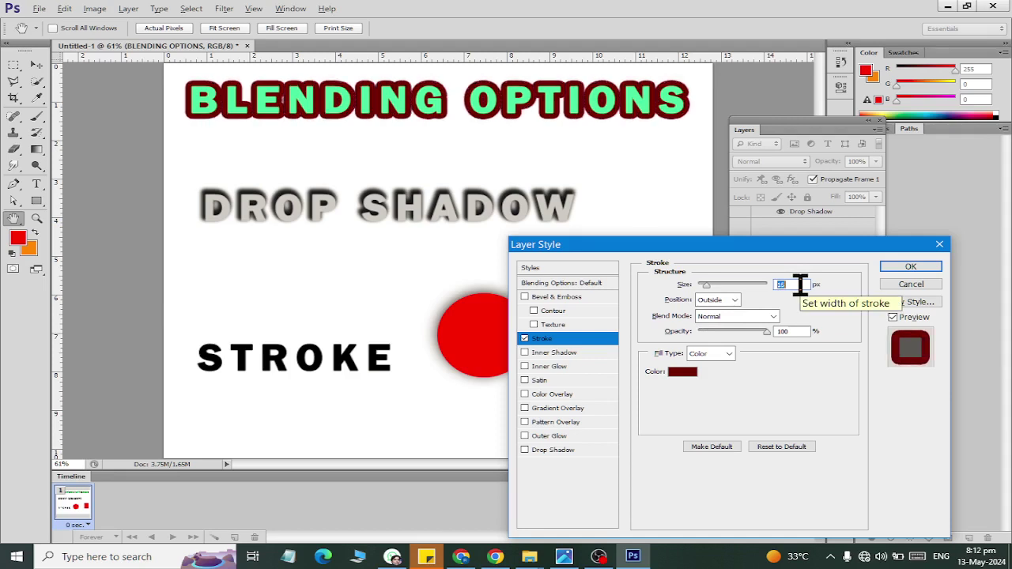
{"action": "key", "text": "Up"}
{"action": "key", "text": "Up"}
{"action": "key", "text": "Up"}
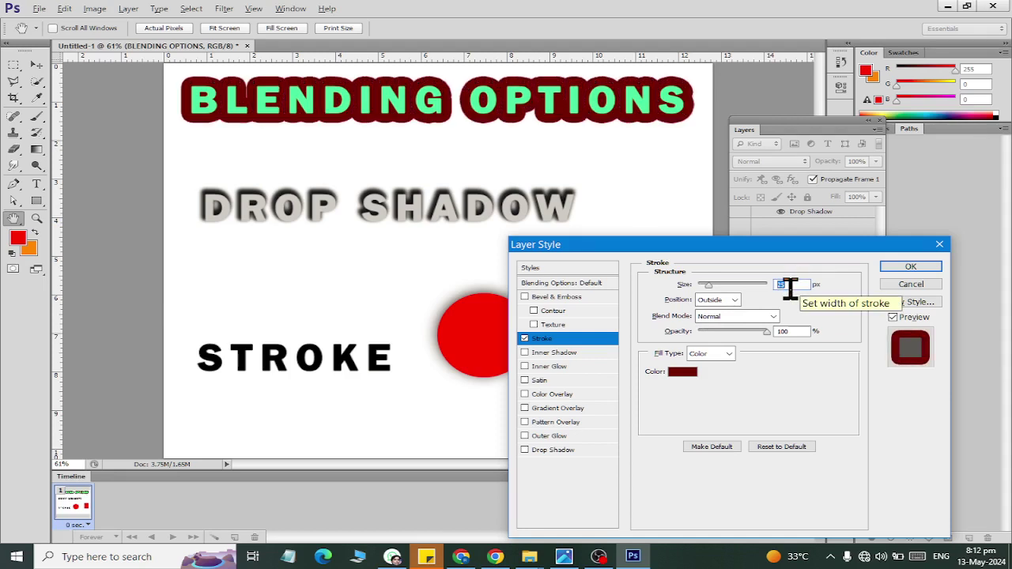
{"action": "key", "text": "Down"}
{"action": "key", "text": "Down"}
{"action": "key", "text": "Down"}
{"action": "key", "text": "Down"}
{"action": "key", "text": "Down"}
{"action": "key", "text": "Down"}
{"action": "key", "text": "Down"}
{"action": "key", "text": "Down"}
{"action": "key", "text": "Down"}
{"action": "key", "text": "Down"}
{"action": "key", "text": "Down"}
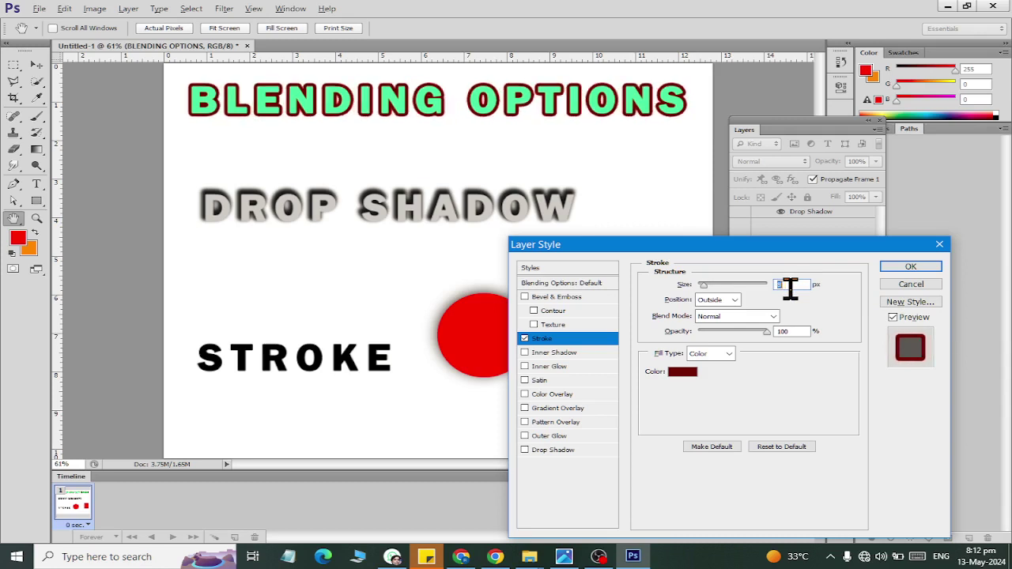
{"action": "left_click", "coordinate": [734, 299]}
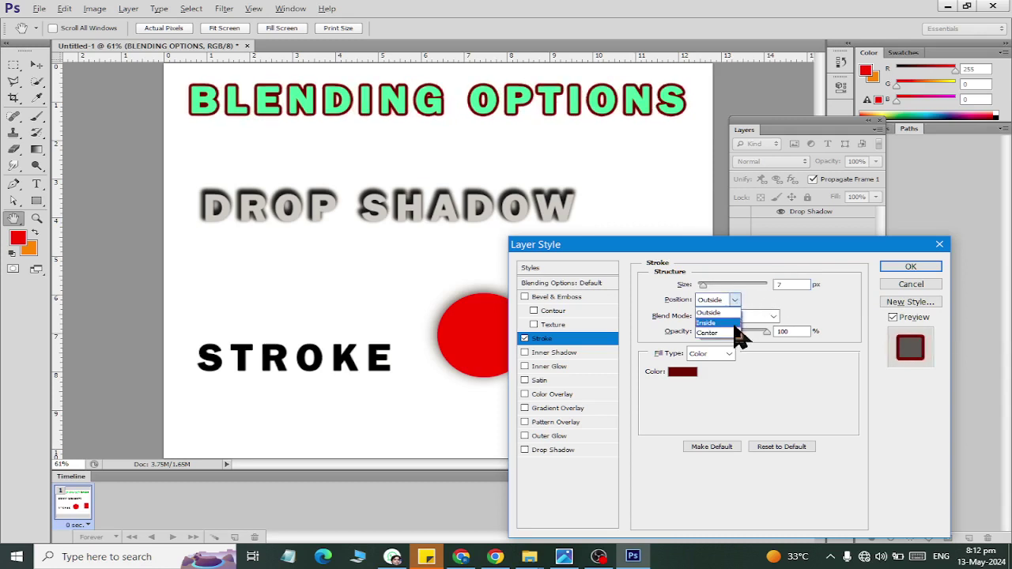
{"action": "left_click", "coordinate": [734, 324]}
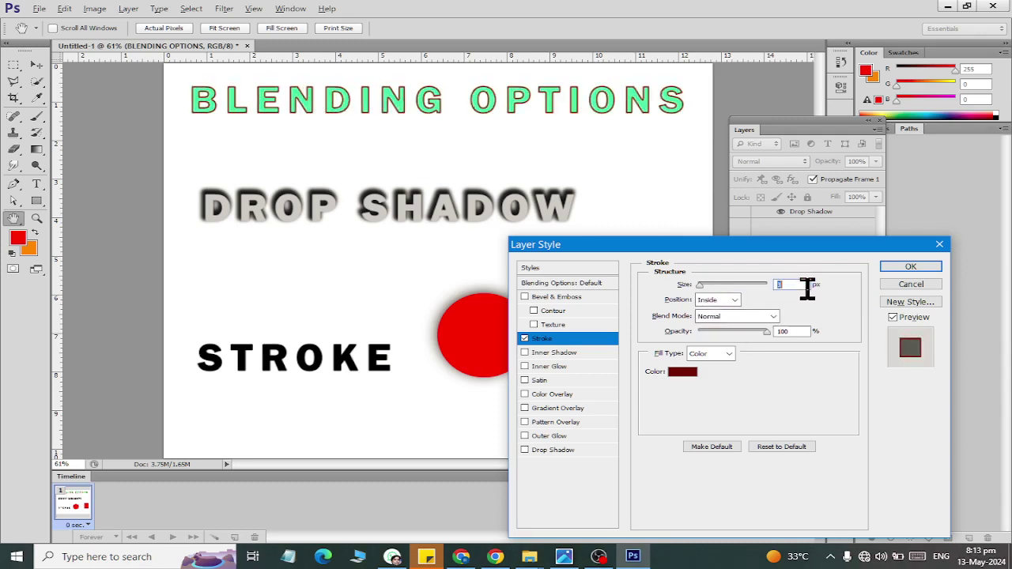
{"action": "key", "text": "Down"}
{"action": "key", "text": "Down"}
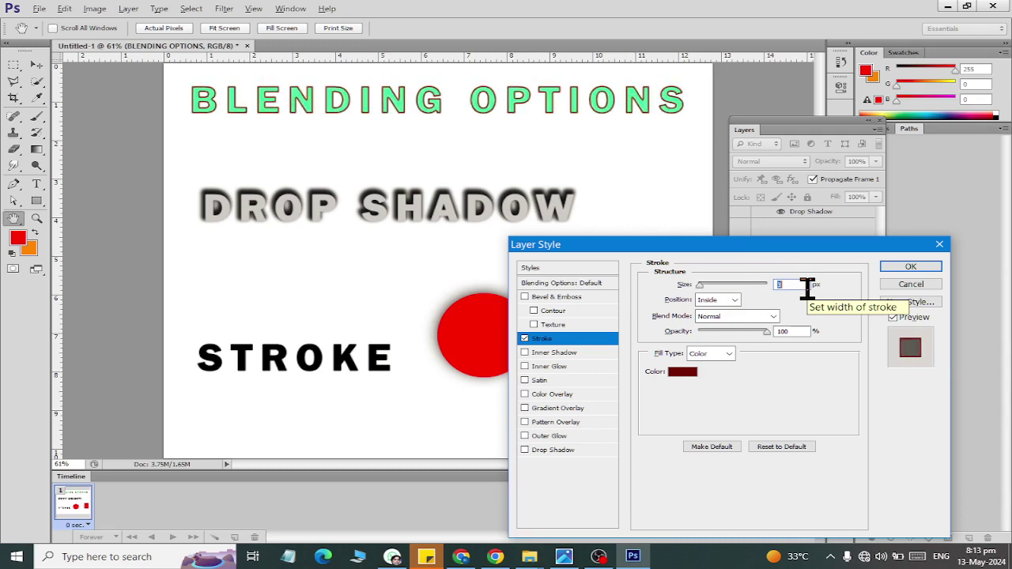
{"action": "key", "text": "Down"}
{"action": "key", "text": "Up"}
{"action": "key", "text": "Up"}
{"action": "key", "text": "Up"}
{"action": "key", "text": "Up"}
{"action": "key", "text": "Down"}
{"action": "key", "text": "Down"}
Step: Put the outline back Outside and fine-tune its thickness
{"action": "left_click", "coordinate": [718, 300]}
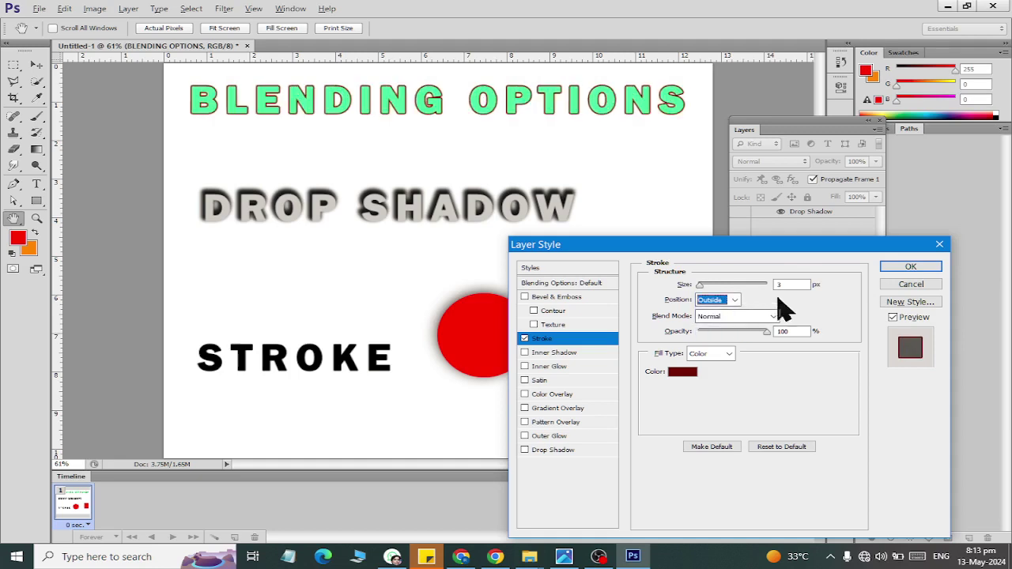
{"action": "key", "text": "Up"}
{"action": "key", "text": "Up"}
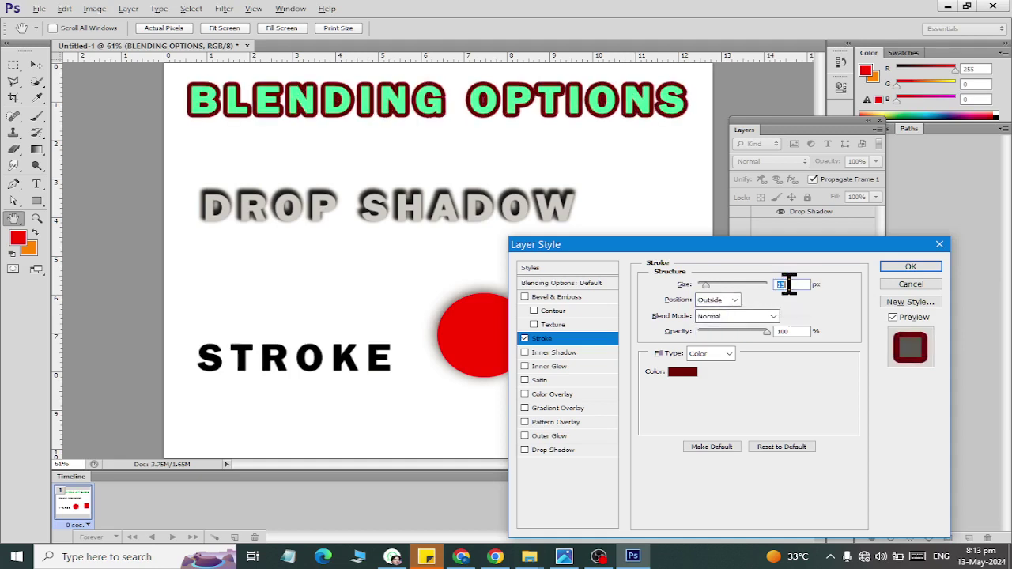
{"action": "key", "text": "Up"}
{"action": "key", "text": "Down"}
{"action": "key", "text": "Up"}
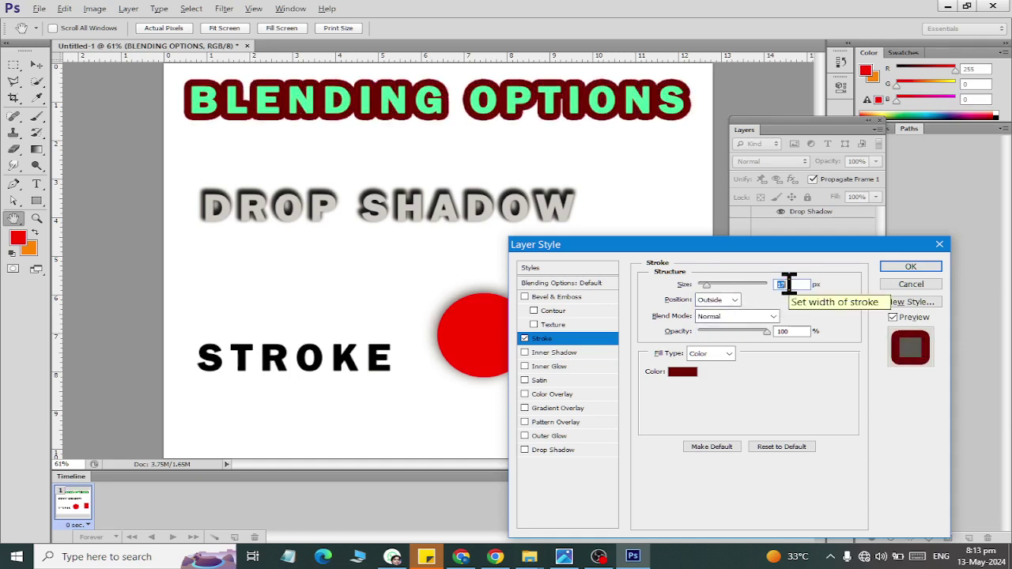
{"action": "key", "text": "Down"}
{"action": "key", "text": "Up"}
{"action": "key", "text": "Up"}
{"action": "key", "text": "Up"}
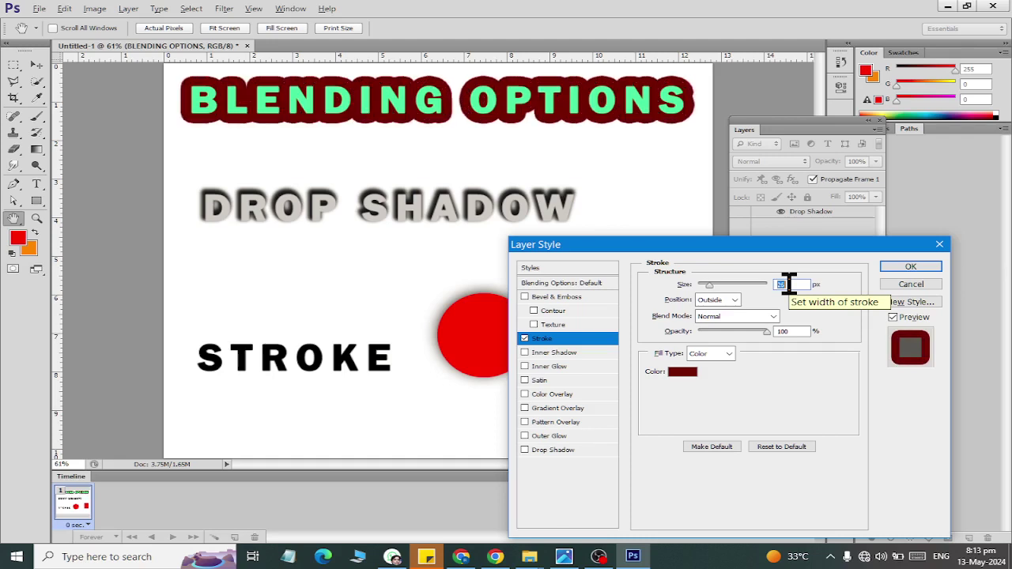
{"action": "key", "text": "Down"}
{"action": "key", "text": "Up"}
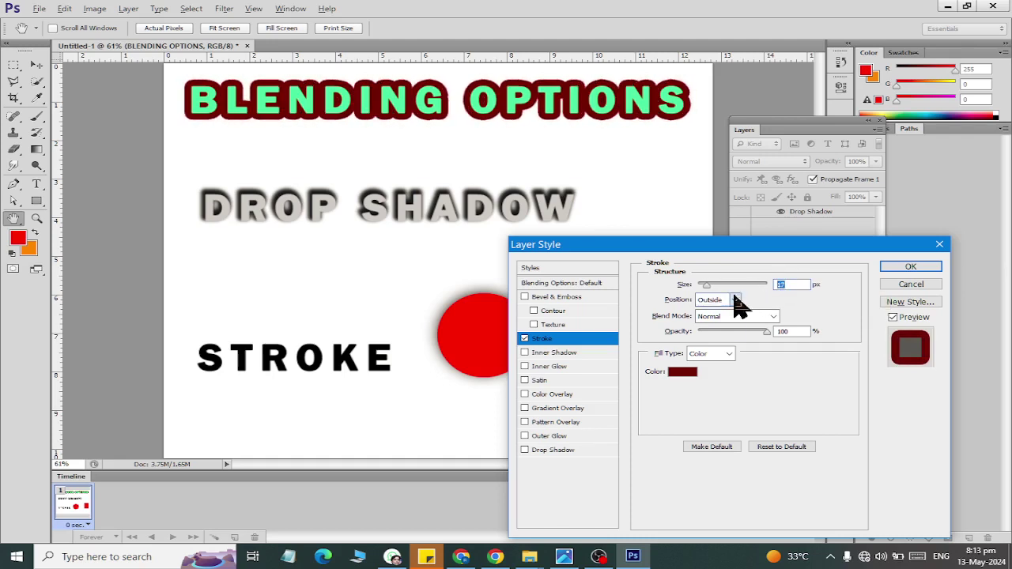
Step: Try a Center outline with reduced width, then settle on Outside position
{"action": "left_click", "coordinate": [735, 299]}
{"action": "left_click", "coordinate": [729, 333]}
{"action": "double_click", "coordinate": [791, 284]}
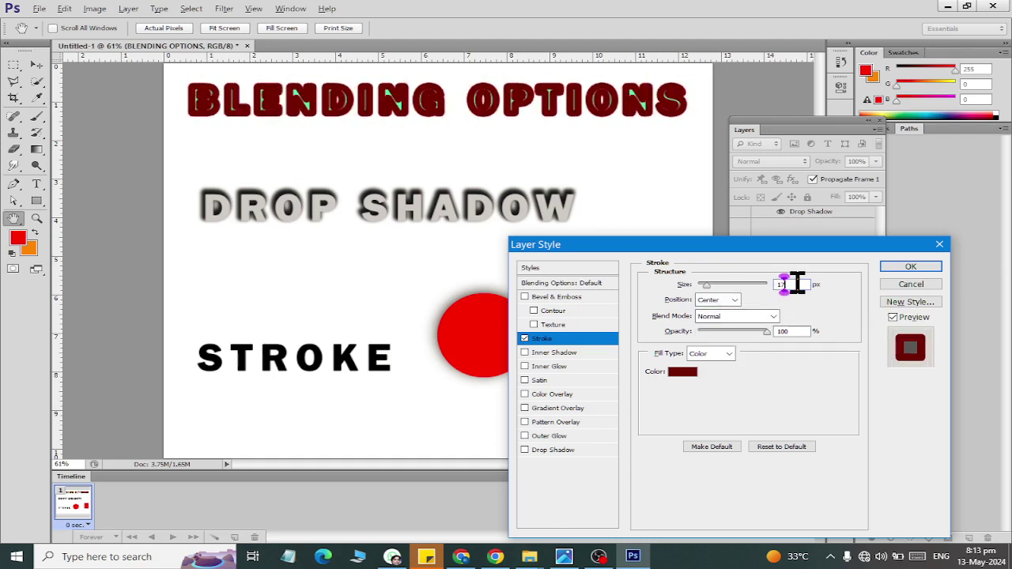
{"action": "key", "text": "Down"}
{"action": "key", "text": "Down"}
{"action": "key", "text": "Down"}
{"action": "key", "text": "Down"}
{"action": "key", "text": "Down"}
{"action": "key", "text": "Down"}
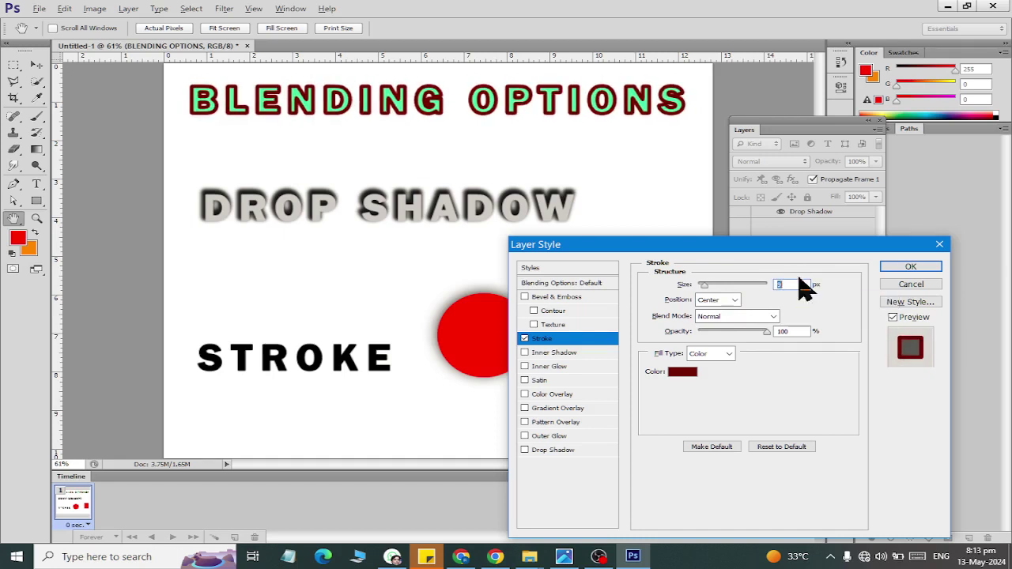
{"action": "left_click", "coordinate": [735, 301]}
{"action": "left_click", "coordinate": [734, 312]}
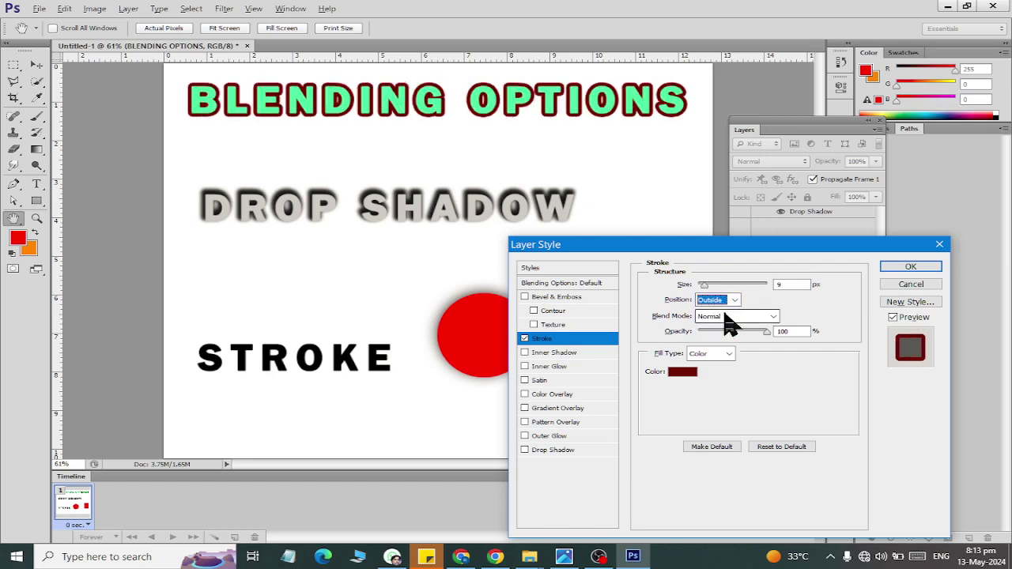
{"action": "double_click", "coordinate": [799, 283]}
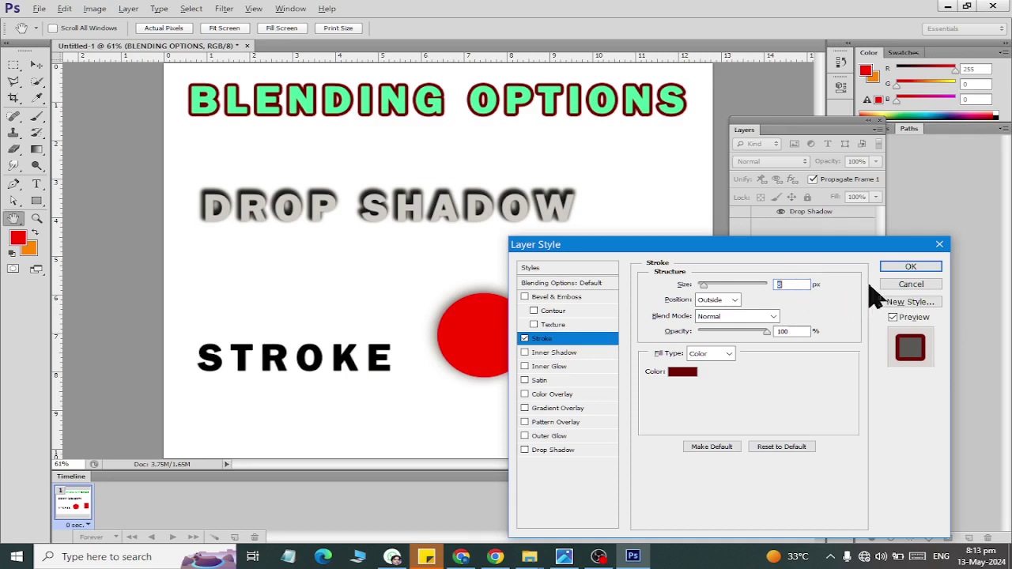
Step: Apply the heading's outline, then enable Stroke on the white Layer 0 background
{"action": "left_click", "coordinate": [906, 268]}
{"action": "scroll", "coordinate": [742, 398], "scroll_direction": "down", "scroll_amount": 1}
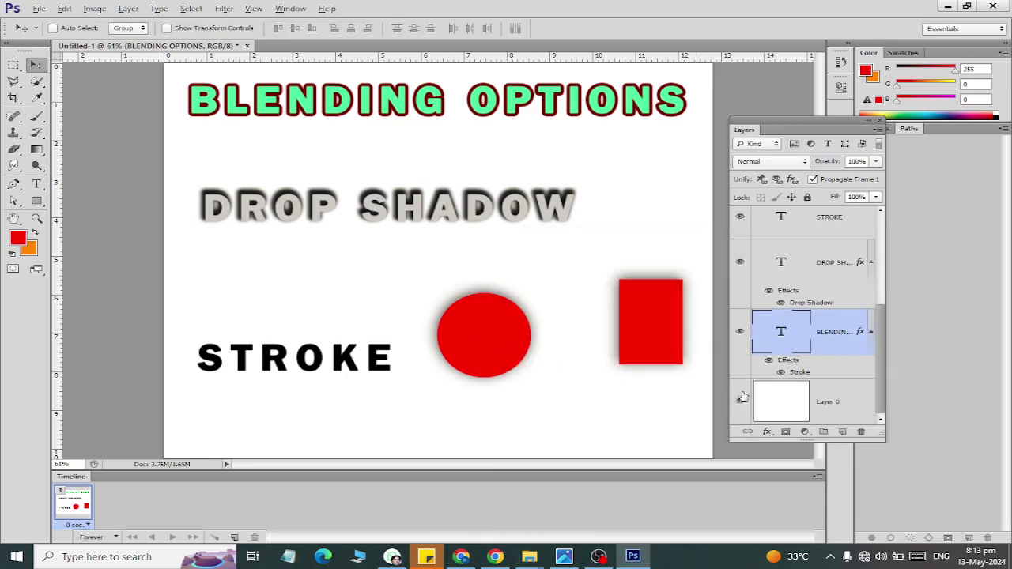
{"action": "left_click", "coordinate": [790, 416]}
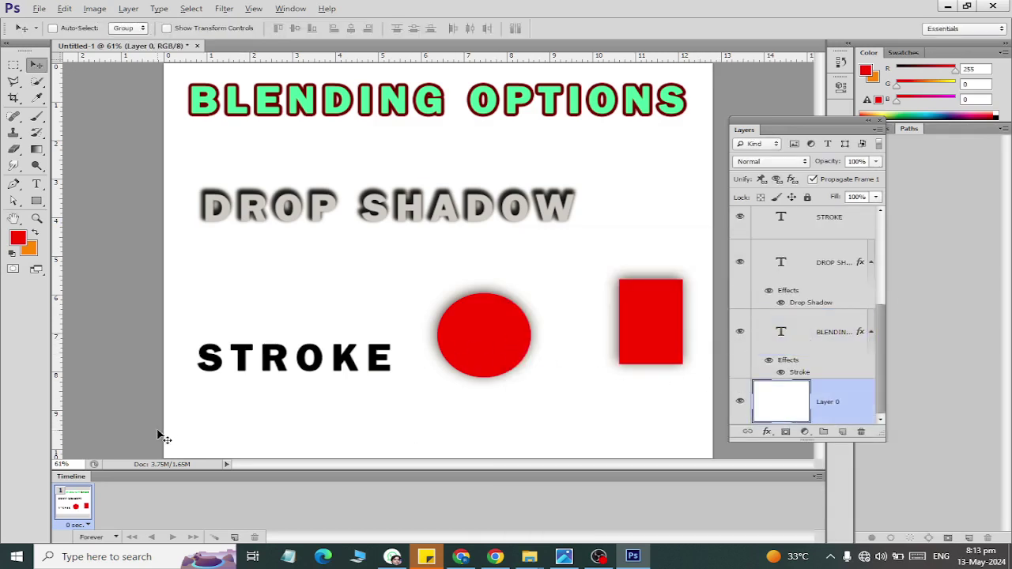
{"action": "left_click", "coordinate": [768, 432]}
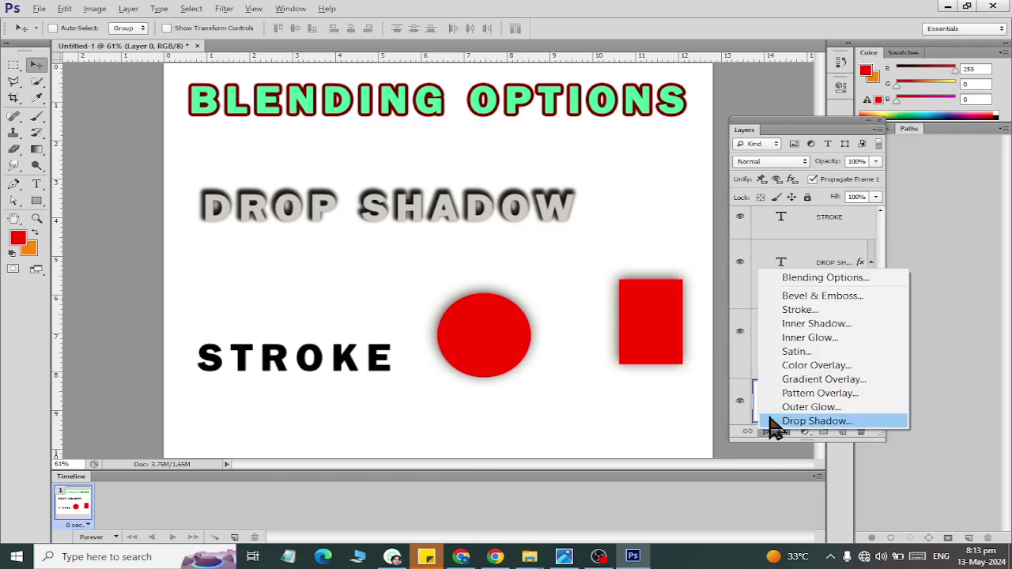
{"action": "left_click", "coordinate": [791, 279]}
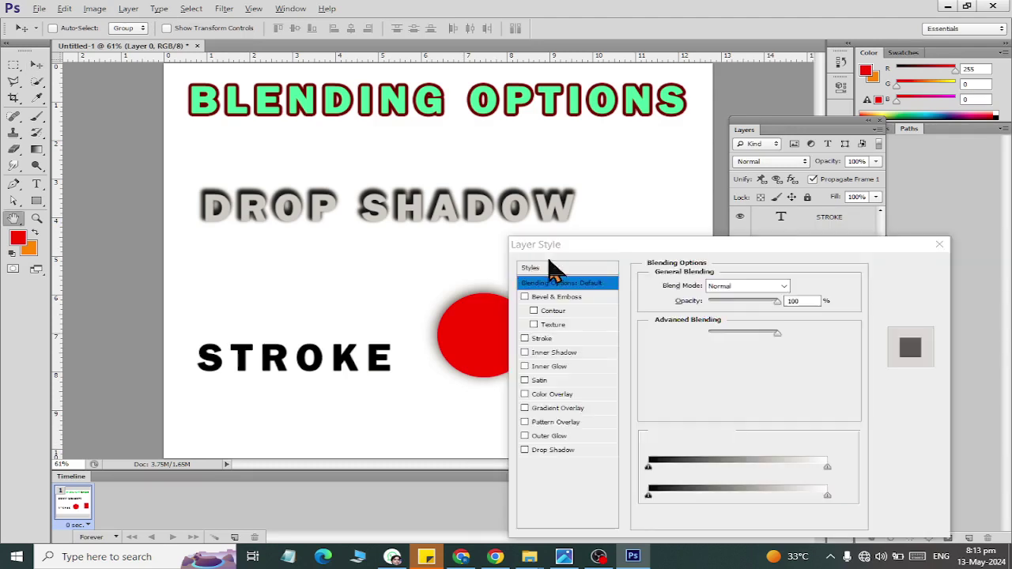
{"action": "left_click", "coordinate": [544, 338]}
Step: Set the background border to 14 px, positioned Inside the canvas edge
{"action": "left_click", "coordinate": [799, 285]}
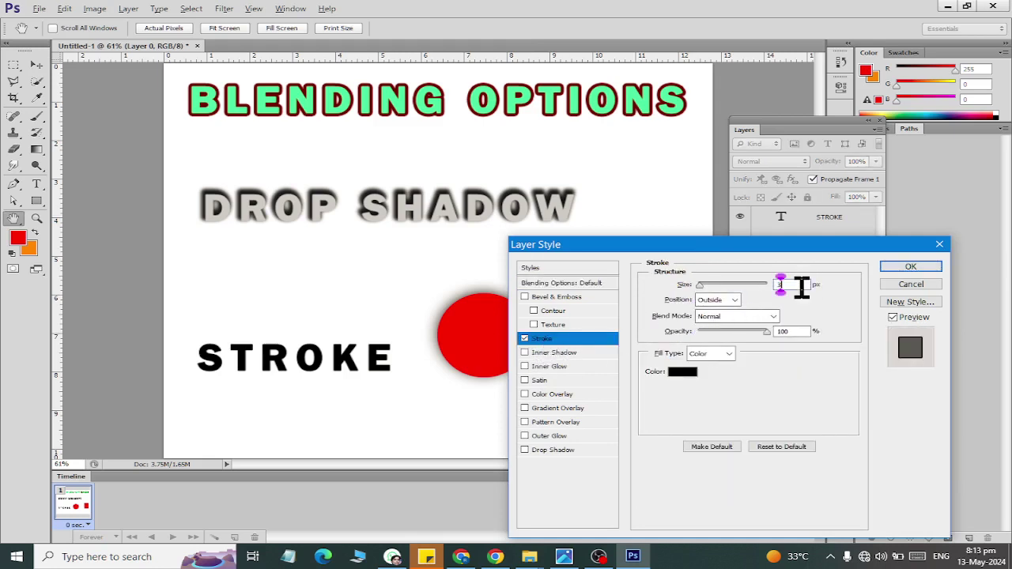
{"action": "key", "text": "Up"}
{"action": "key", "text": "Up"}
{"action": "key", "text": "Up"}
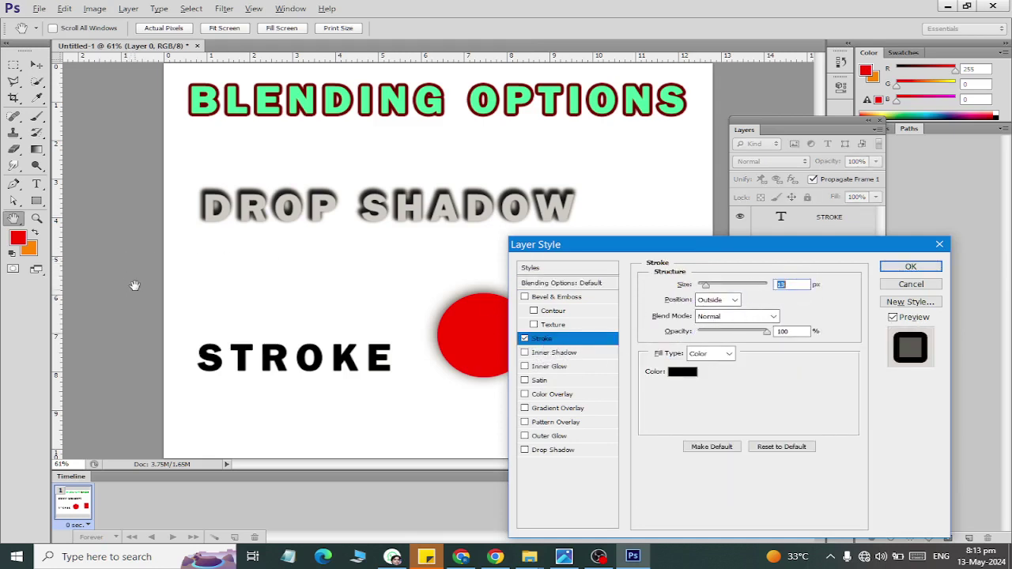
{"action": "left_click", "coordinate": [718, 299]}
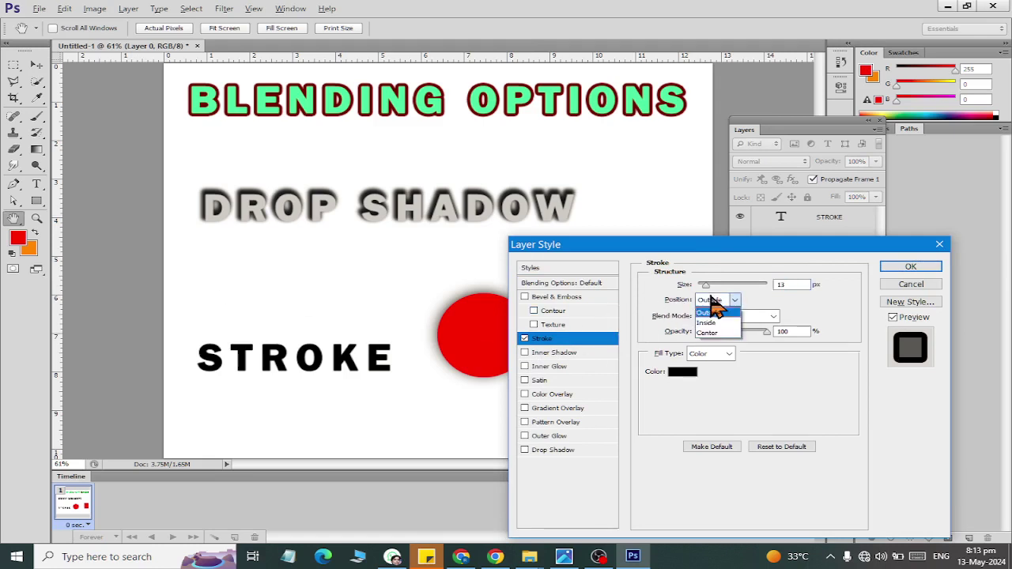
{"action": "left_click", "coordinate": [723, 323]}
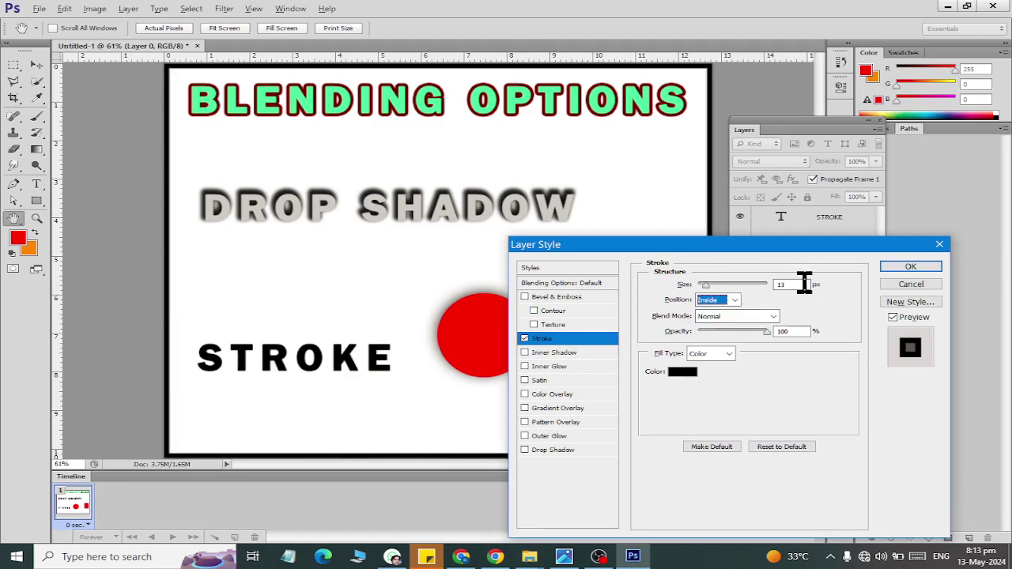
{"action": "double_click", "coordinate": [795, 284]}
{"action": "key", "text": "shift+Down"}
{"action": "key", "text": "shift+Up"}
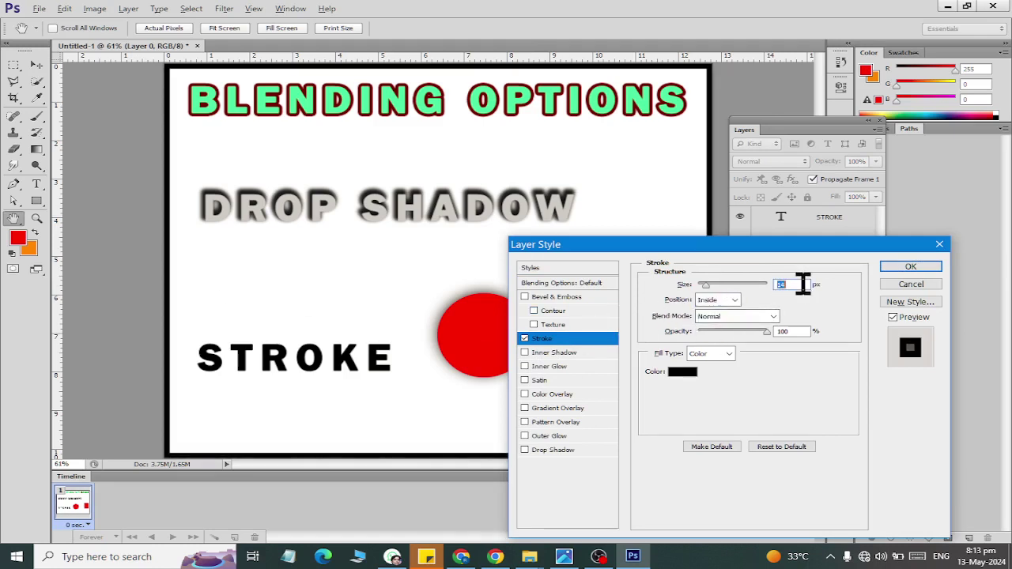
Step: Switch the border's Fill Type to Gradient and try several gradient presets
{"action": "left_click", "coordinate": [703, 356]}
{"action": "left_click", "coordinate": [712, 377]}
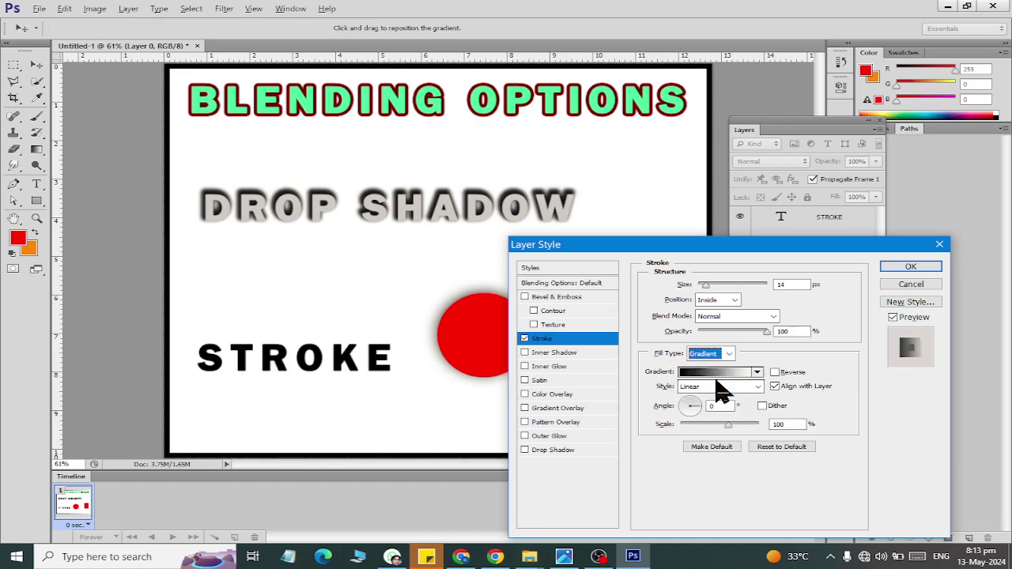
{"action": "left_click", "coordinate": [757, 373]}
{"action": "left_click", "coordinate": [678, 212]}
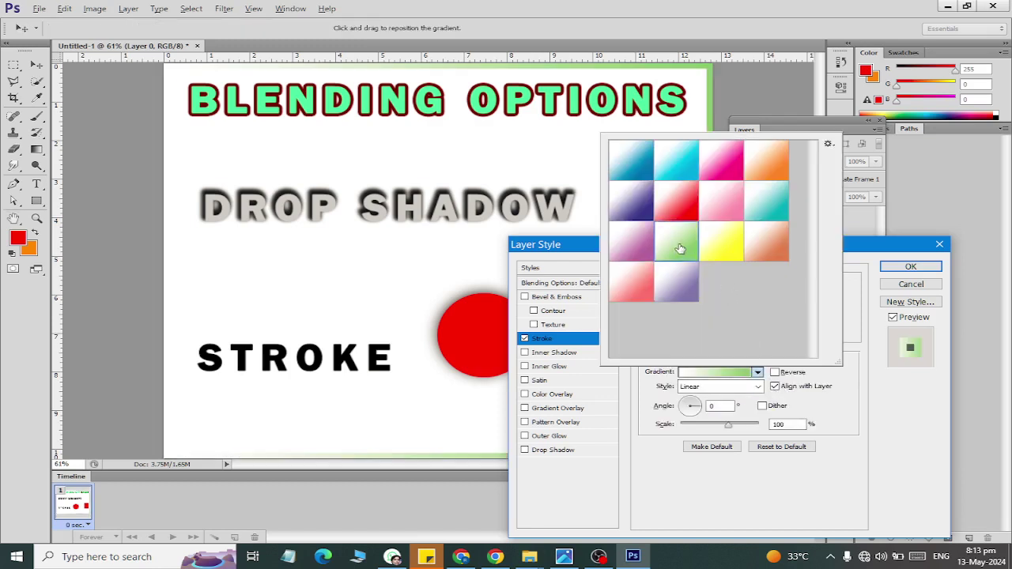
{"action": "left_click", "coordinate": [736, 240]}
{"action": "left_click", "coordinate": [775, 207]}
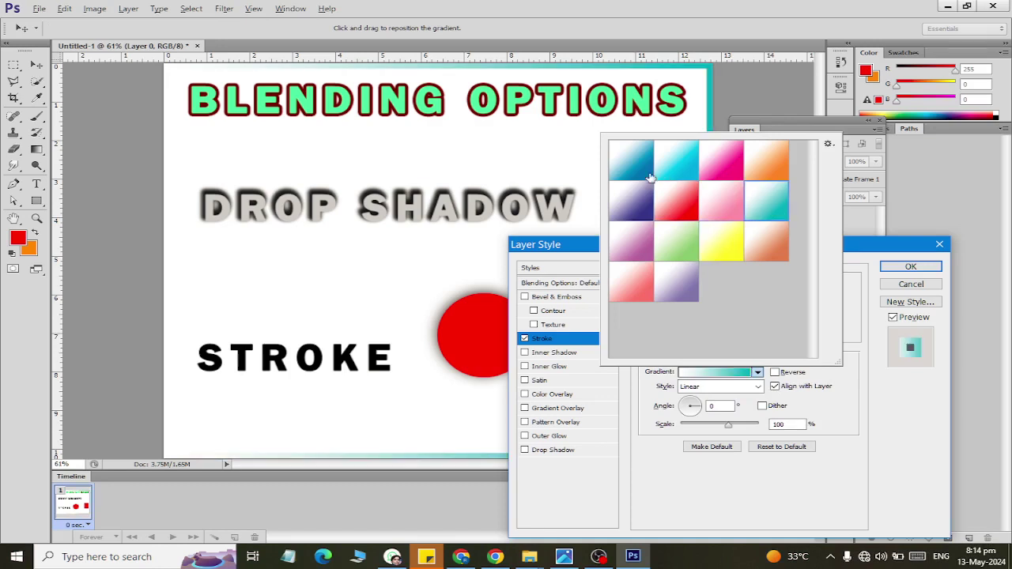
{"action": "left_click", "coordinate": [635, 210]}
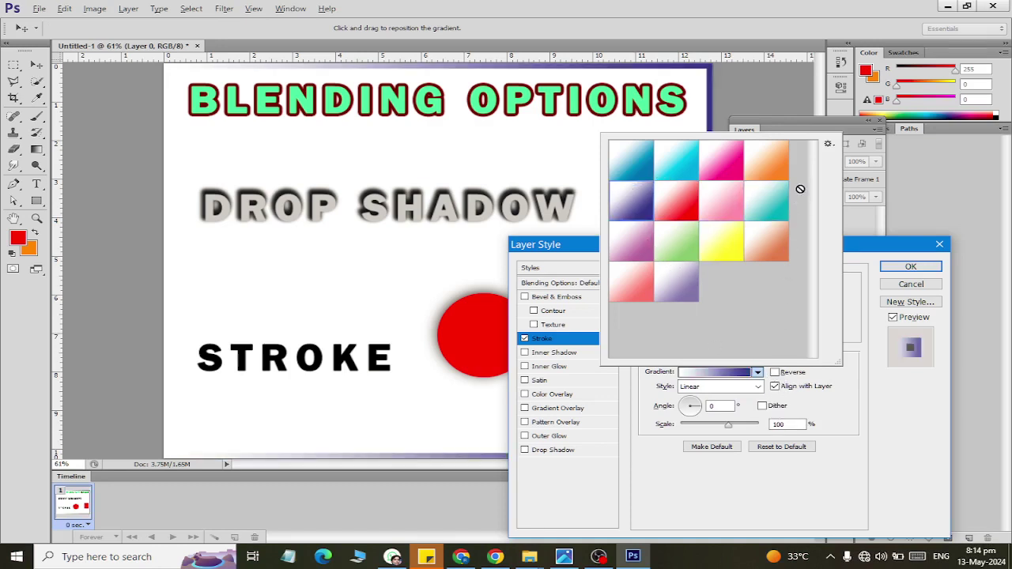
Step: Replace presets with the Special Effects set and apply Gray Value Stripes for editing
{"action": "left_click", "coordinate": [828, 145]}
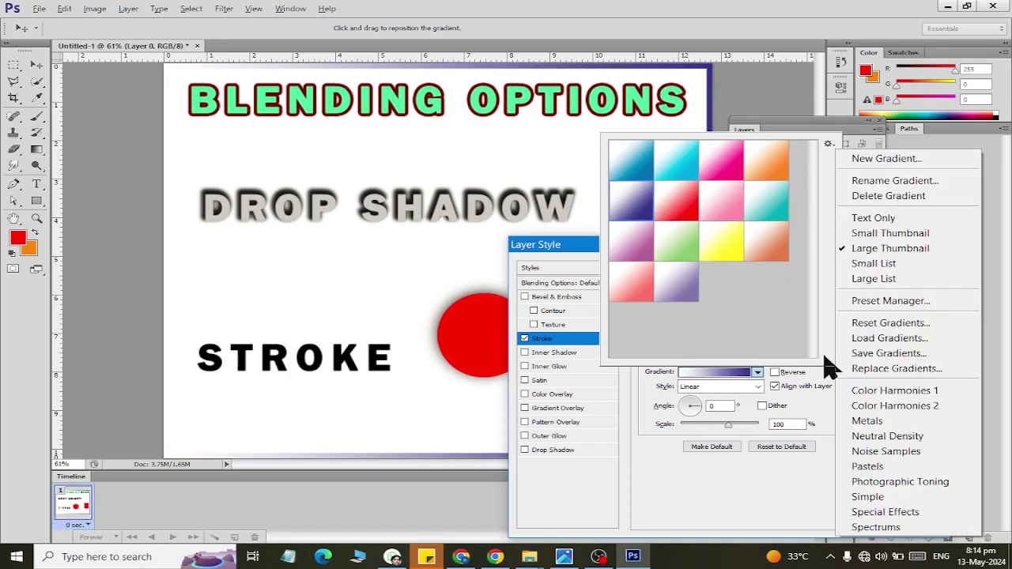
{"action": "left_click", "coordinate": [878, 527]}
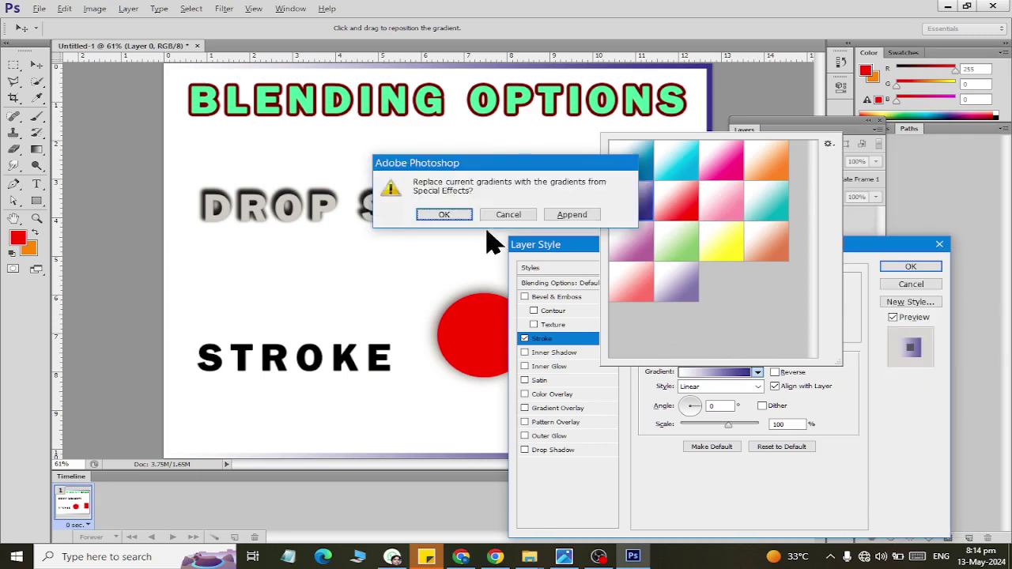
{"action": "key", "text": "Return"}
{"action": "left_click", "coordinate": [644, 167]}
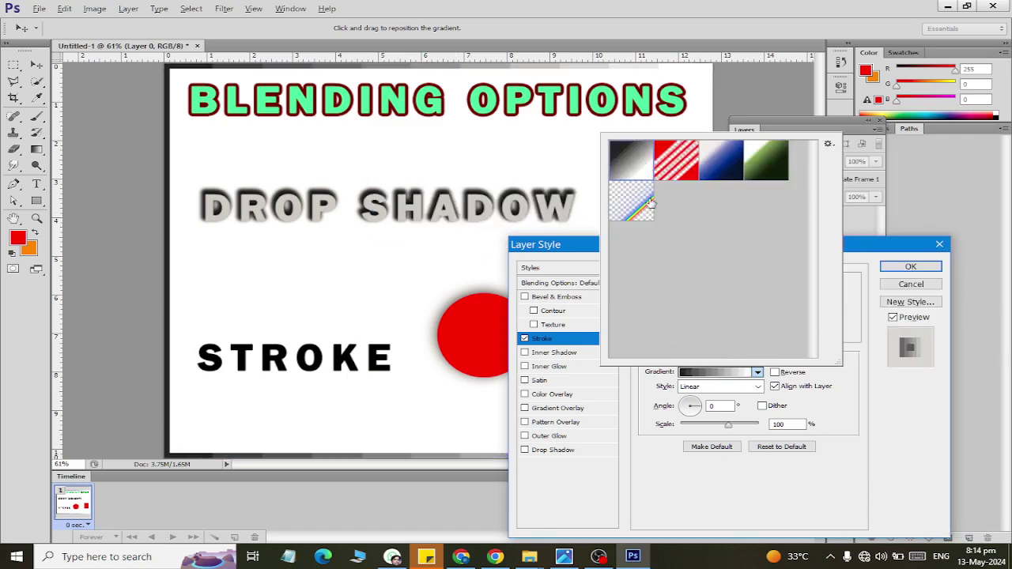
{"action": "left_click", "coordinate": [724, 374]}
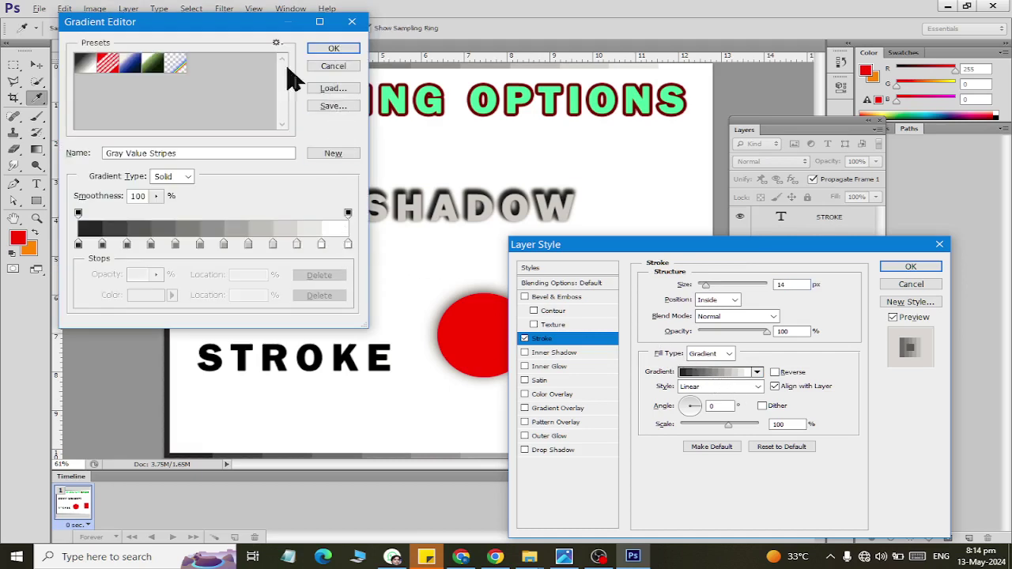
Step: Start from the Shiny Sphere gradient and delete its extra colour stops
{"action": "left_click", "coordinate": [157, 62]}
{"action": "mouse_move", "coordinate": [289, 244]}
{"action": "left_mouse_down"}
{"action": "mouse_move", "coordinate": [291, 265]}
{"action": "mouse_move", "coordinate": [332, 269]}
{"action": "left_mouse_up"}
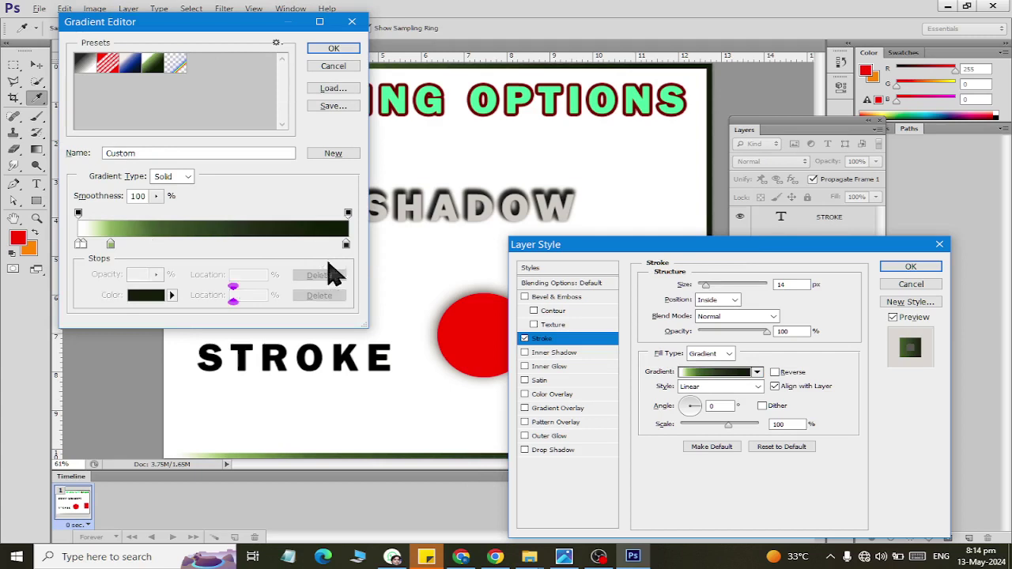
{"action": "left_click", "coordinate": [114, 245]}
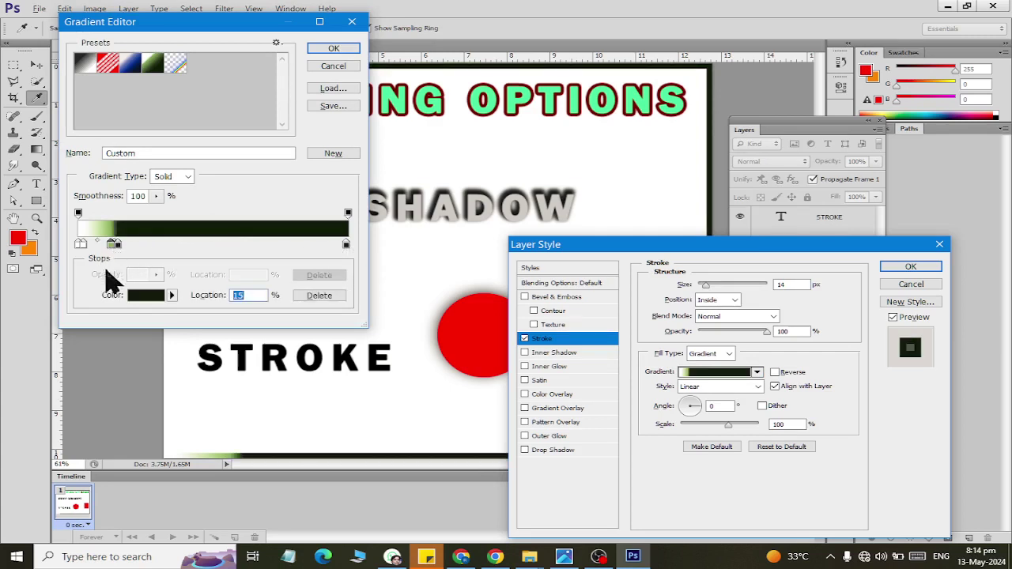
{"action": "left_click_drag", "start_coordinate": [114, 244], "coordinate": [95, 272]}
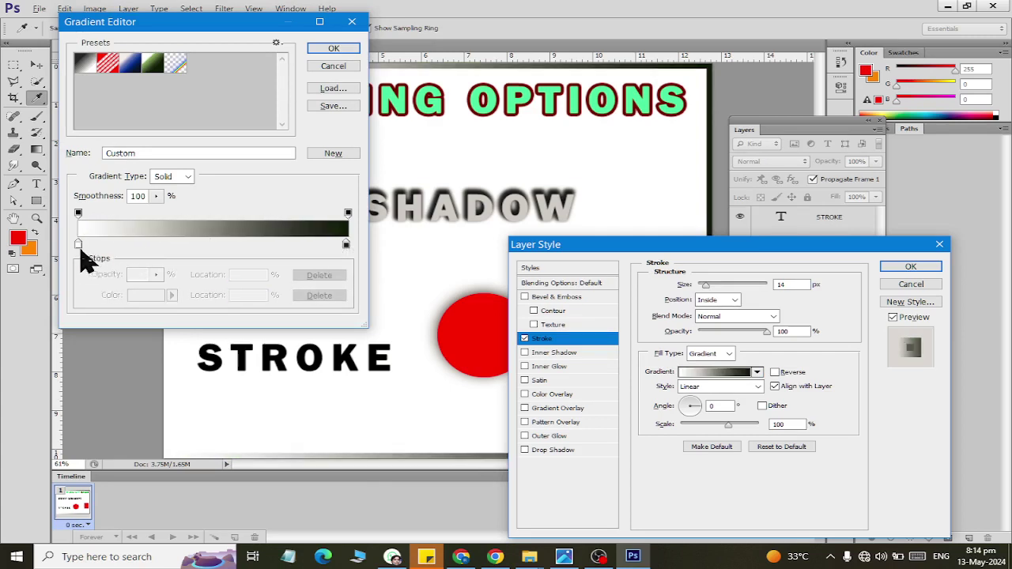
Step: Make the left gradient stop red and accept the edited gradient
{"action": "left_click", "coordinate": [79, 246]}
{"action": "left_click", "coordinate": [142, 295]}
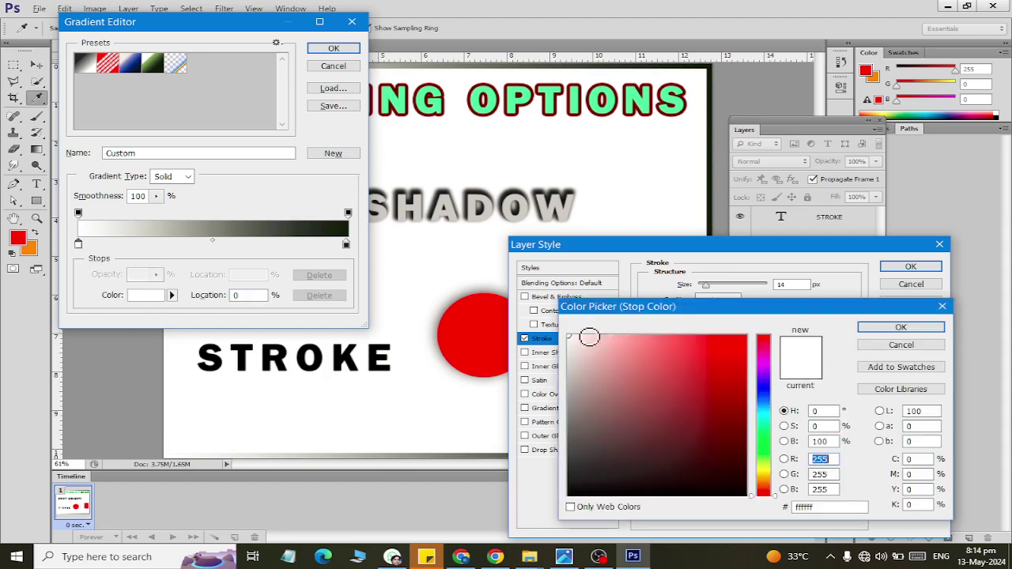
{"action": "left_click", "coordinate": [695, 341]}
{"action": "left_click", "coordinate": [895, 327]}
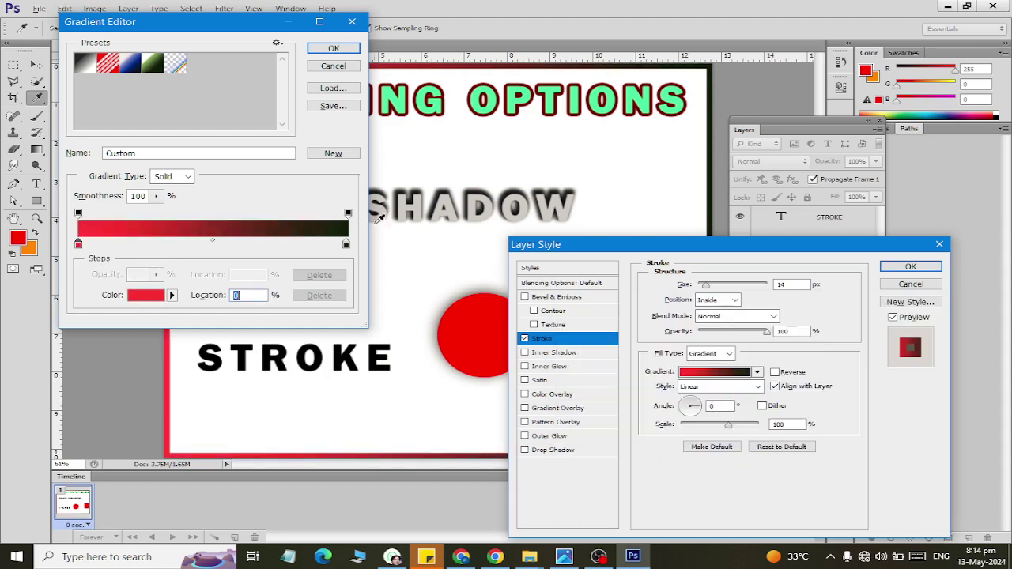
{"action": "left_click", "coordinate": [334, 48]}
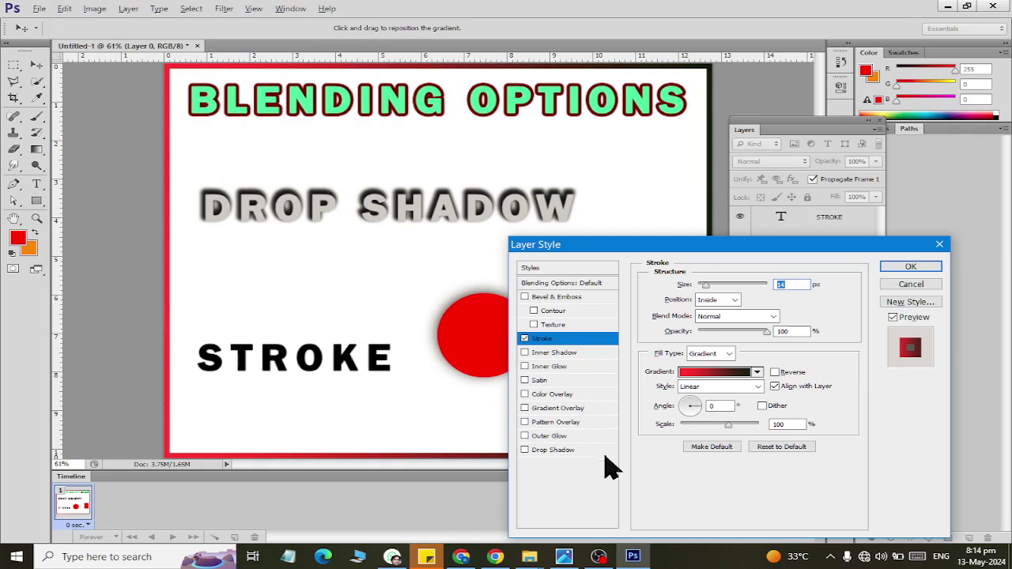
Step: Apply the red-to-black border stroke, select the STROKE layer and switch to text editing
{"action": "left_click", "coordinate": [911, 267]}
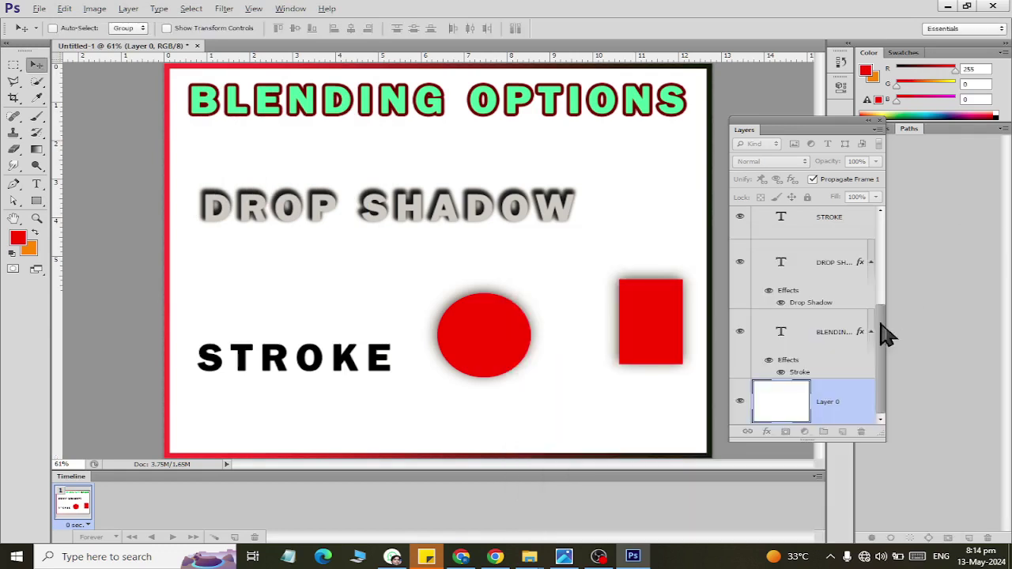
{"action": "scroll", "coordinate": [759, 340], "scroll_direction": "up", "scroll_amount": 2}
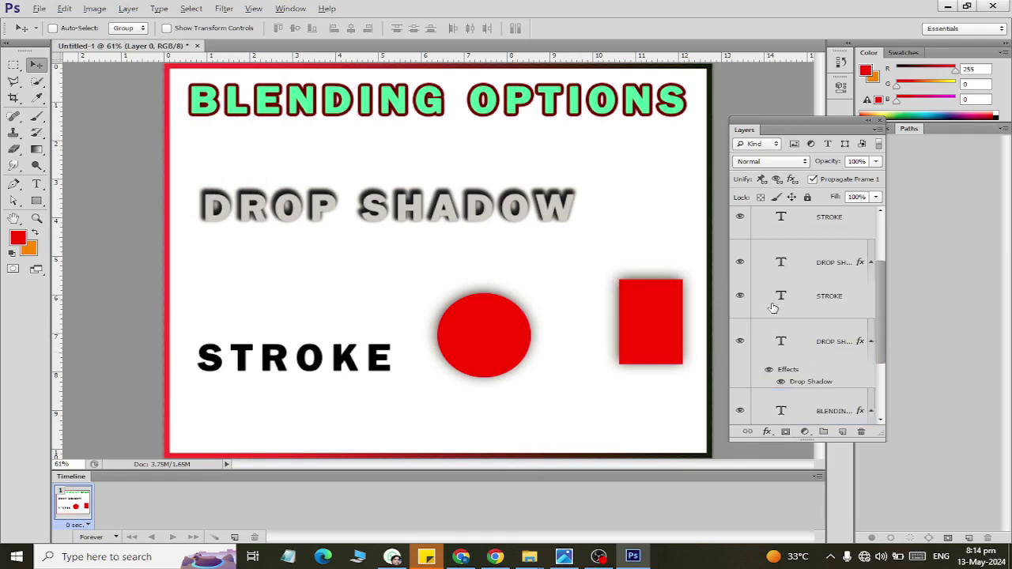
{"action": "scroll", "coordinate": [791, 301], "scroll_direction": "up", "scroll_amount": 3}
{"action": "left_click", "coordinate": [823, 385]}
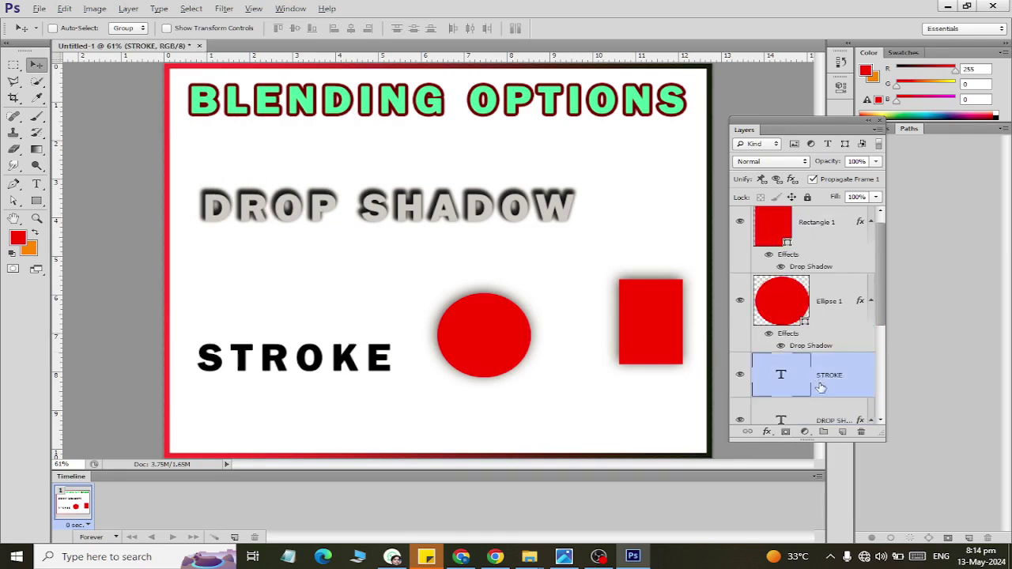
{"action": "left_click", "coordinate": [766, 433]}
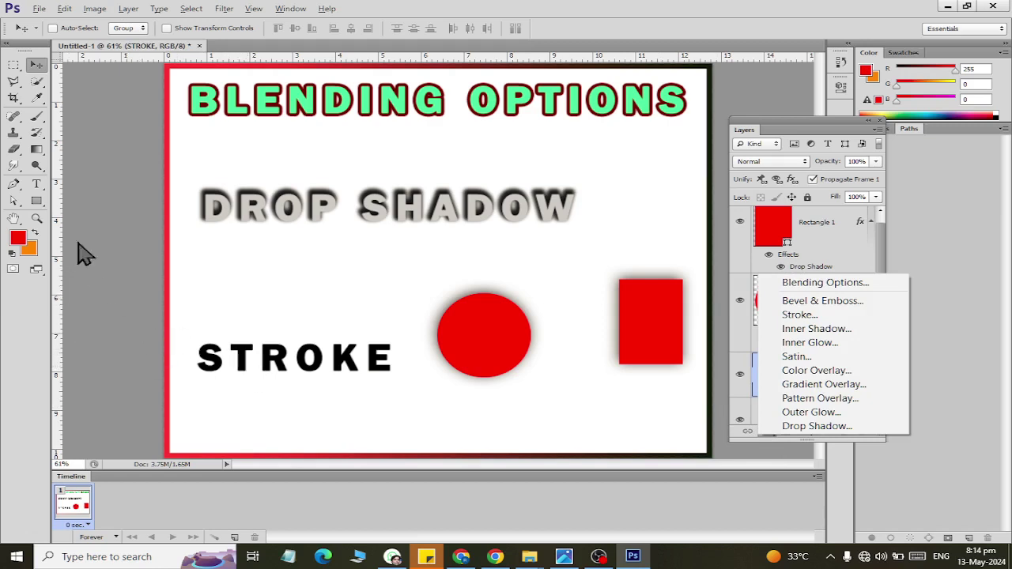
{"action": "key", "text": "Escape"}
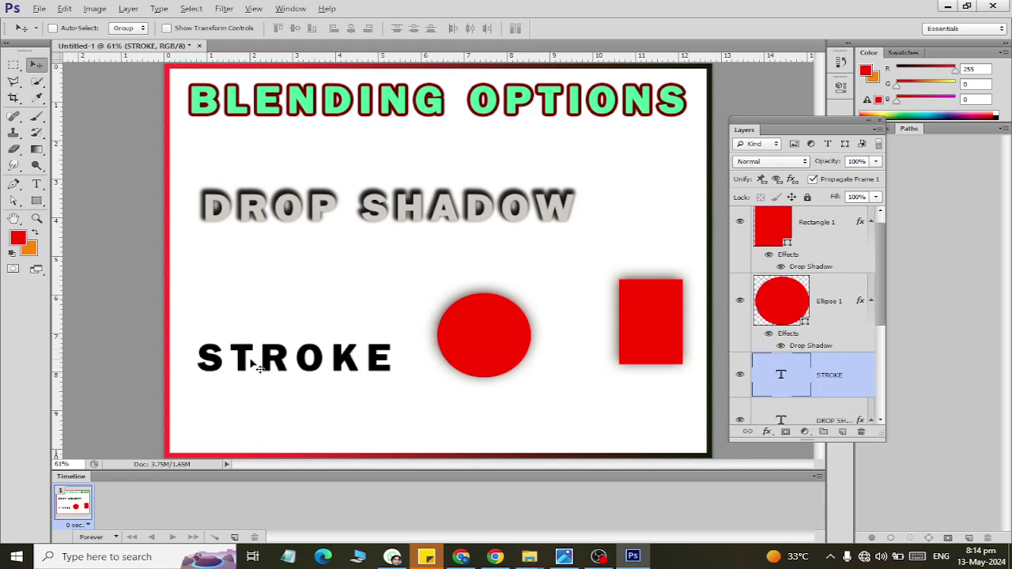
{"action": "left_click", "coordinate": [32, 191]}
Step: Recolour the whole STROKE word to white #ffffff and commit the edit
{"action": "left_click", "coordinate": [194, 355]}
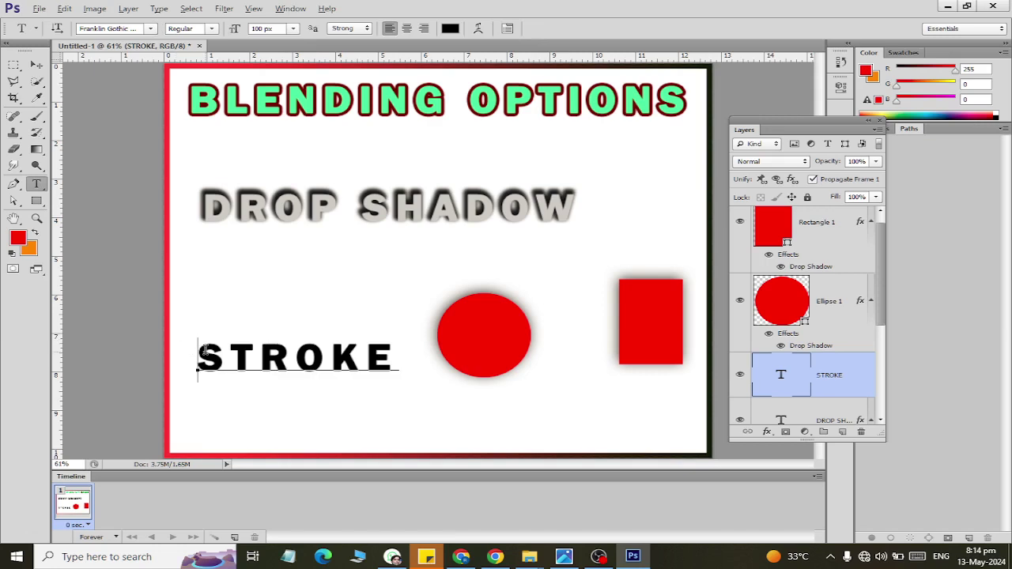
{"action": "key", "text": "ctrl+a"}
{"action": "left_click", "coordinate": [451, 29]}
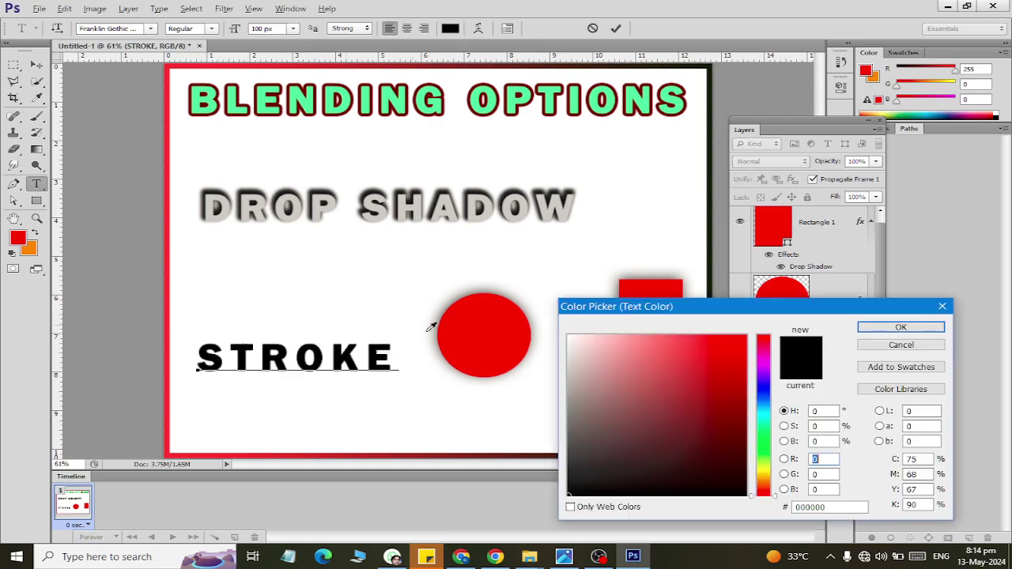
{"action": "left_click_drag", "start_coordinate": [588, 396], "coordinate": [549, 332]}
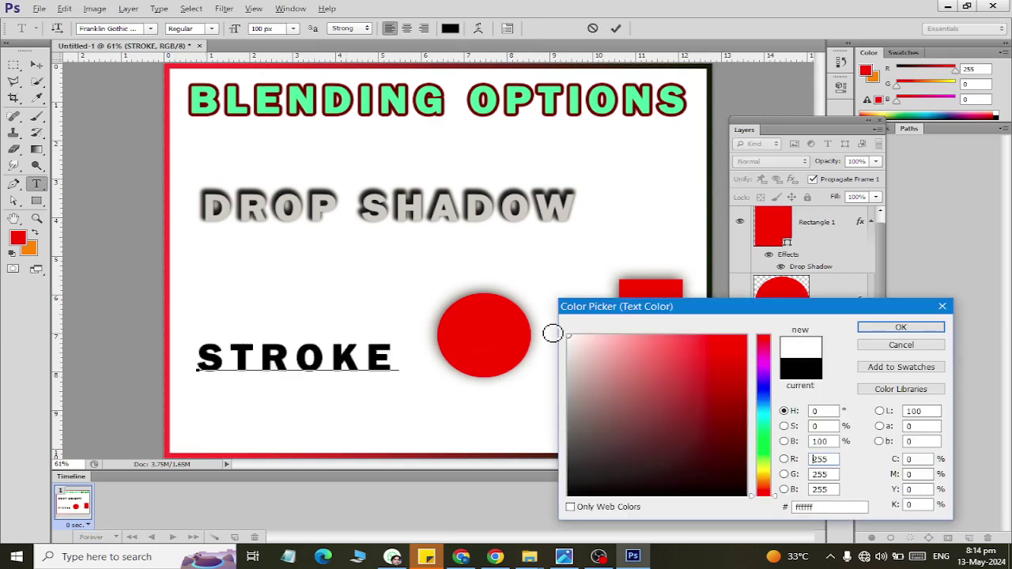
{"action": "left_click", "coordinate": [878, 327]}
{"action": "left_click", "coordinate": [37, 65]}
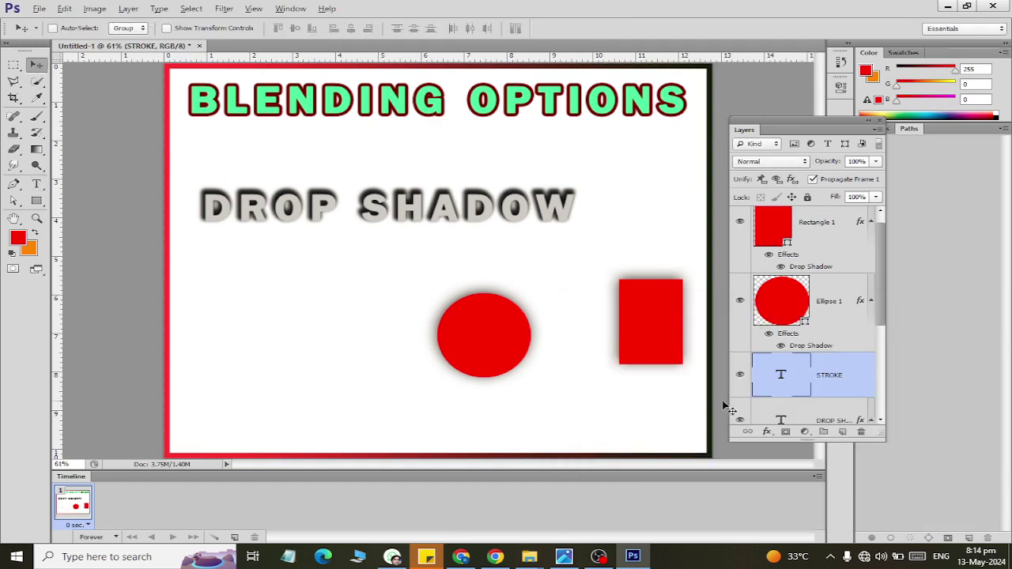
Step: Try a drop shadow on the STROKE text in Layer Style, then remove it
{"action": "left_click", "coordinate": [767, 431]}
{"action": "key", "text": "Escape"}
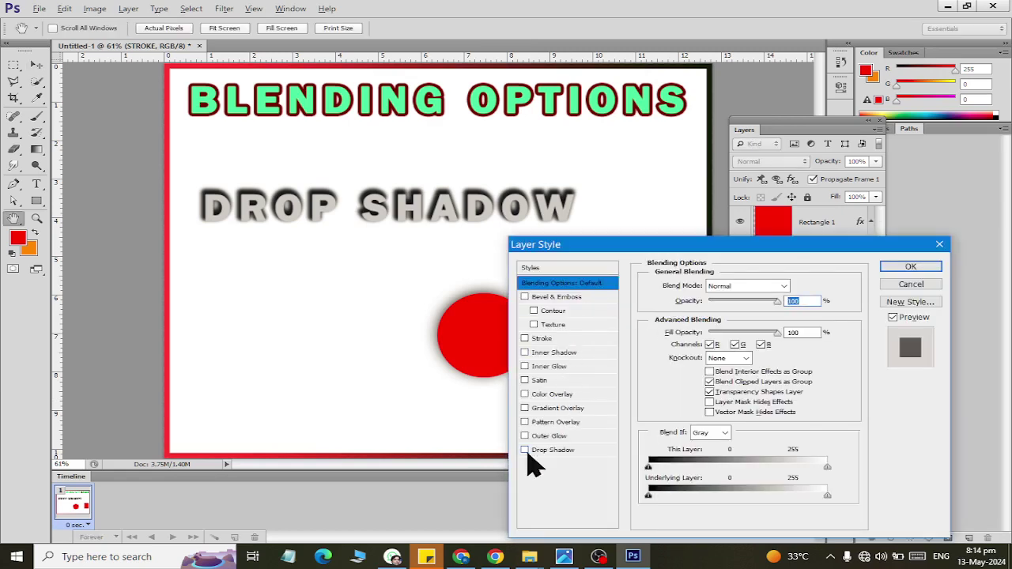
{"action": "left_click", "coordinate": [526, 452]}
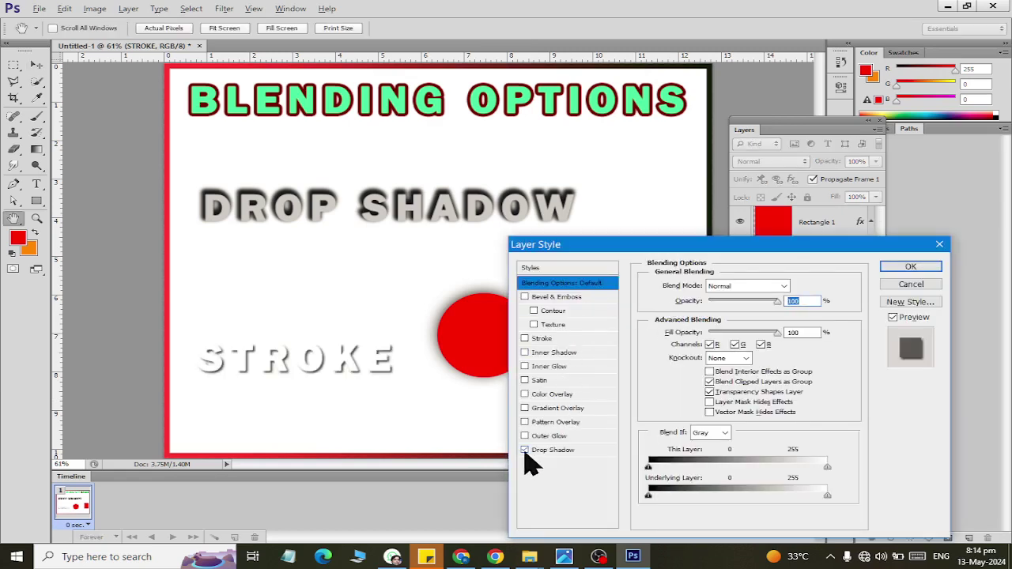
{"action": "left_click", "coordinate": [554, 451]}
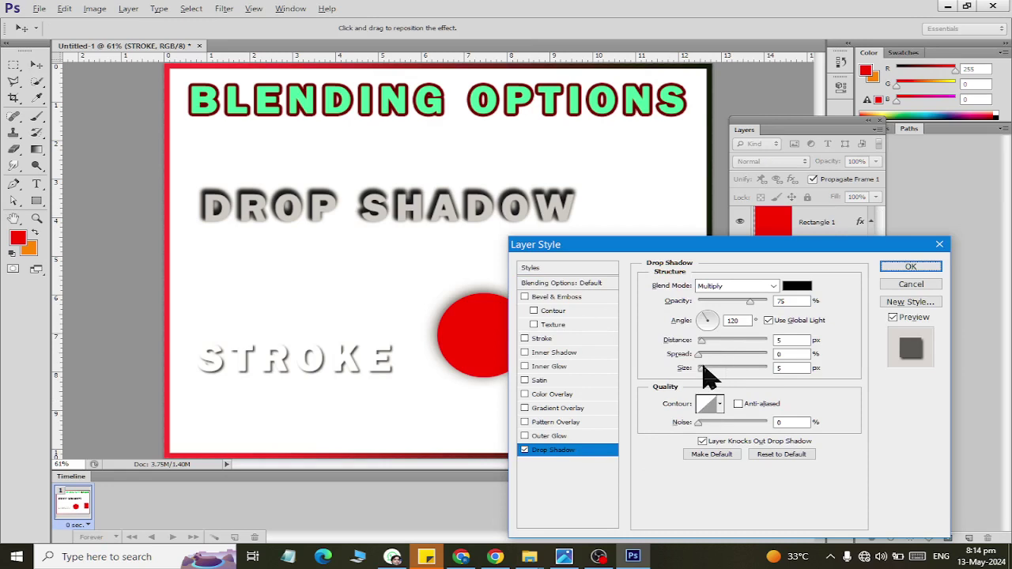
{"action": "left_click_drag", "start_coordinate": [703, 368], "coordinate": [704, 378]}
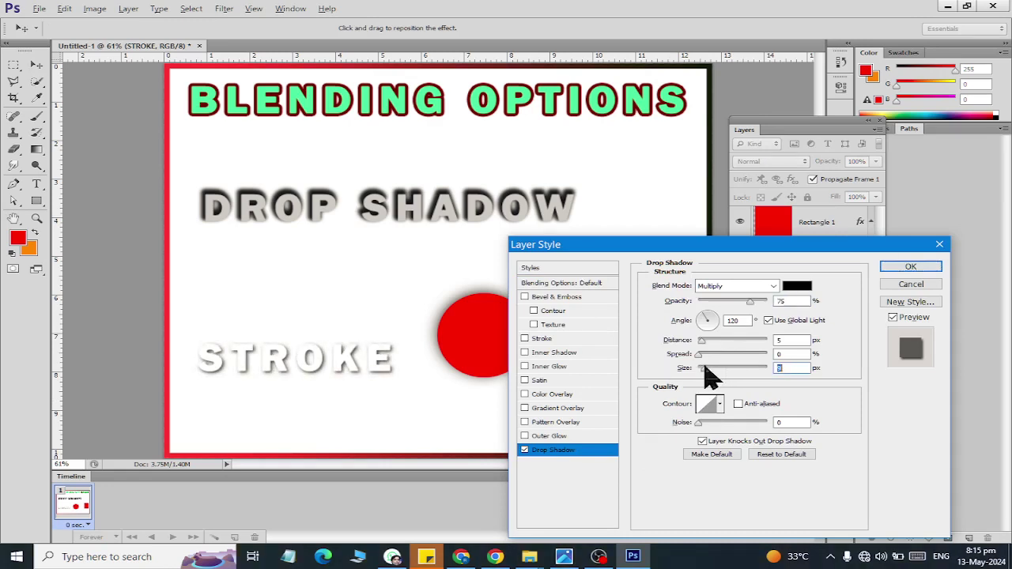
{"action": "left_click", "coordinate": [524, 450]}
Step: Add a 9 px Outside stroke to the STROKE text in gold #c2950b
{"action": "left_click", "coordinate": [525, 340]}
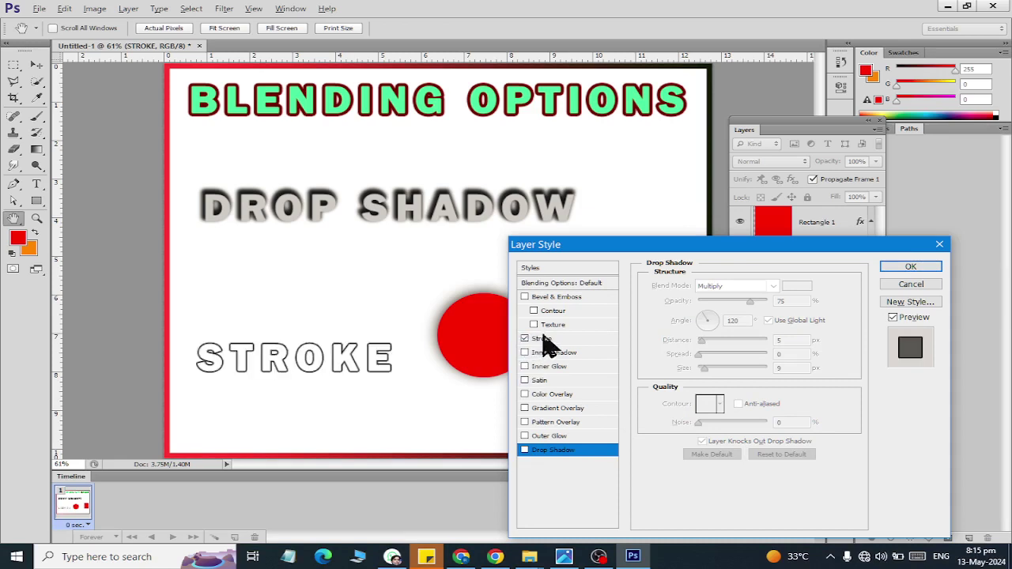
{"action": "left_click", "coordinate": [547, 340]}
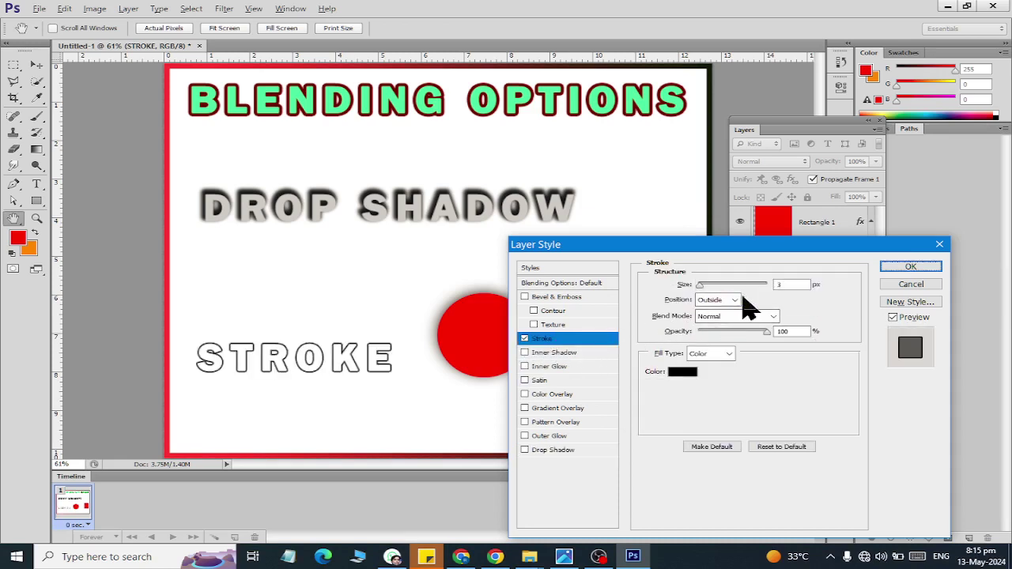
{"action": "mouse_move", "coordinate": [700, 285]}
{"action": "left_mouse_down"}
{"action": "mouse_move", "coordinate": [714, 287]}
{"action": "mouse_move", "coordinate": [704, 287]}
{"action": "left_mouse_up"}
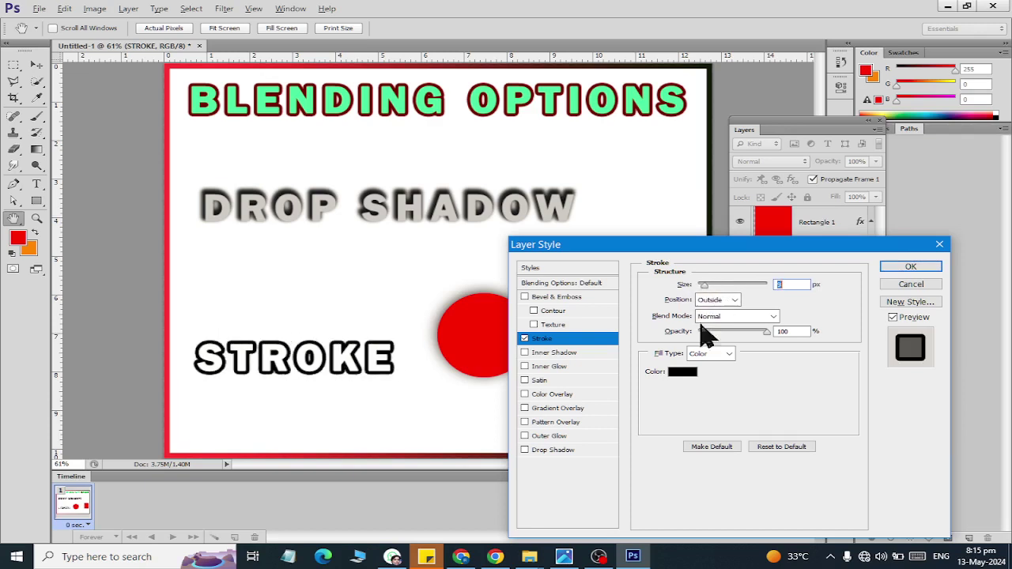
{"action": "left_click", "coordinate": [692, 377]}
{"action": "left_click", "coordinate": [736, 420]}
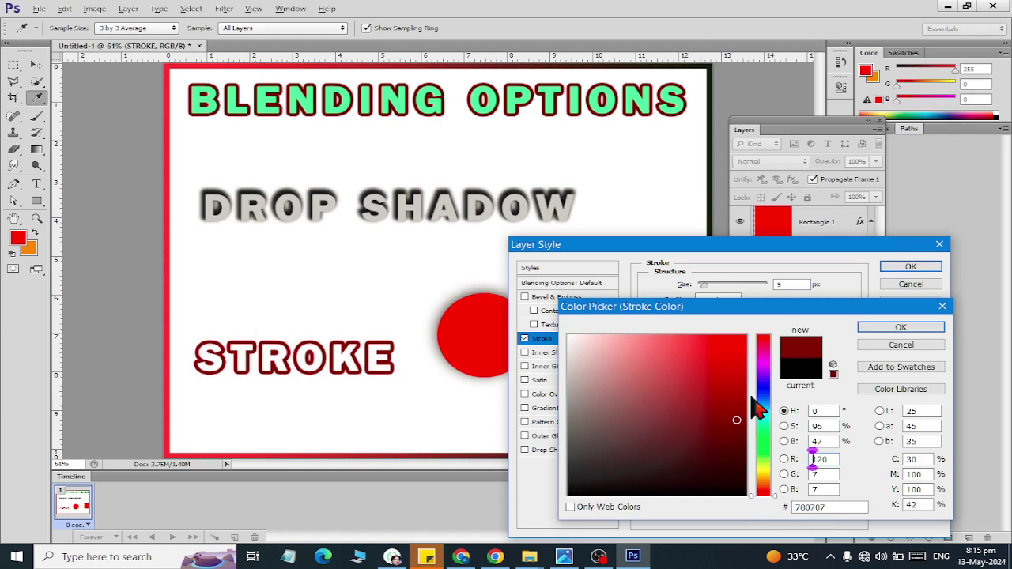
{"action": "left_click", "coordinate": [762, 406]}
{"action": "left_click", "coordinate": [734, 435]}
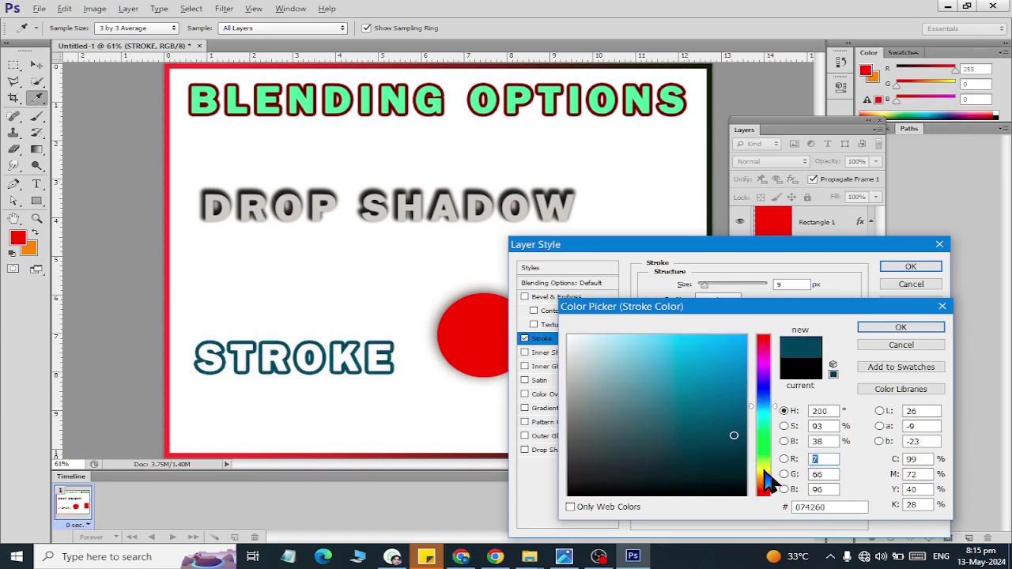
{"action": "left_click", "coordinate": [763, 476]}
{"action": "left_click_drag", "start_coordinate": [734, 436], "coordinate": [736, 374]}
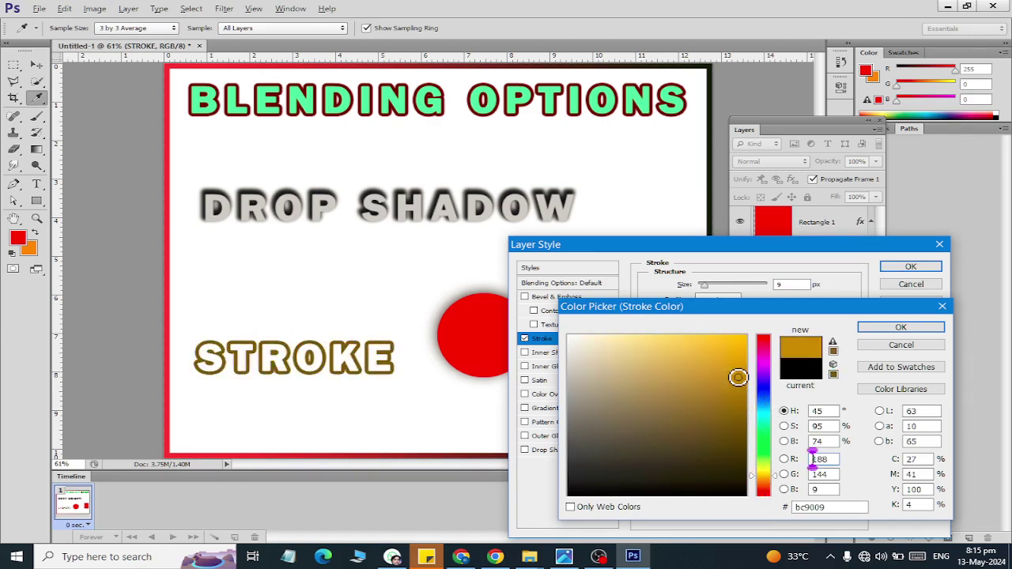
{"action": "left_click", "coordinate": [890, 329]}
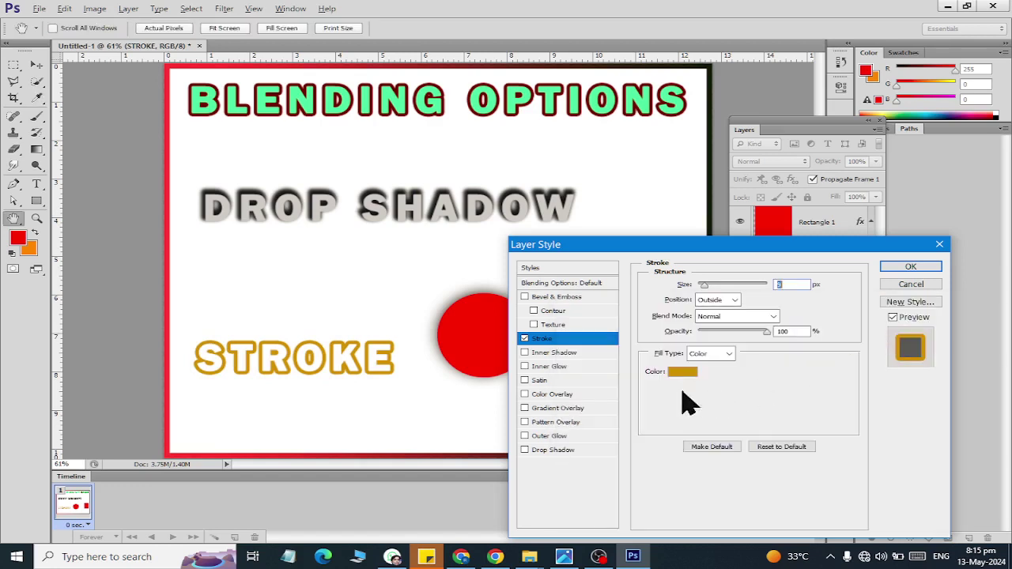
Step: Add a drop shadow with 93% opacity, 9% spread, 29 px size, and apply the style
{"action": "left_click", "coordinate": [546, 451]}
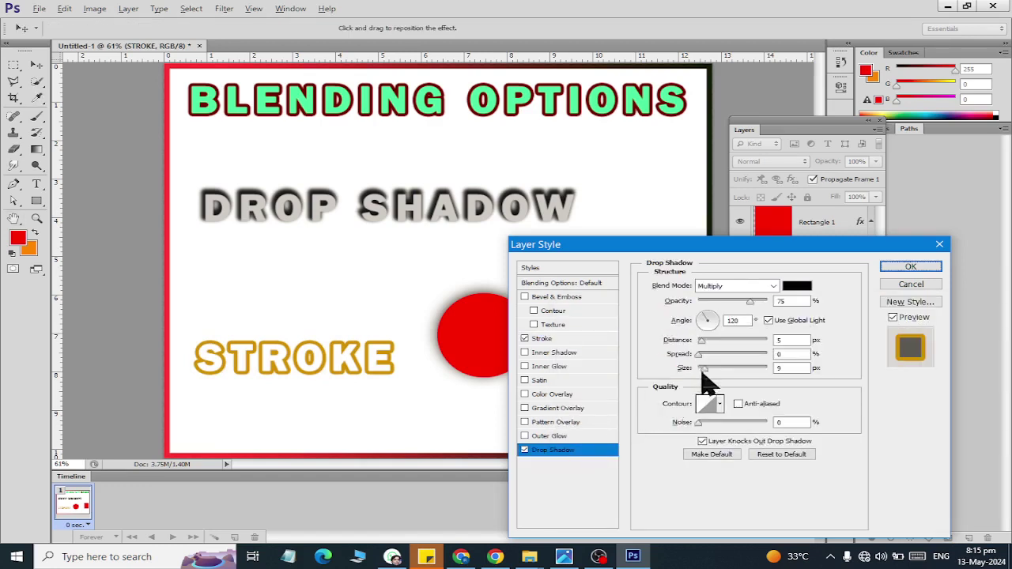
{"action": "mouse_move", "coordinate": [702, 370]}
{"action": "left_mouse_down"}
{"action": "mouse_move", "coordinate": [712, 369]}
{"action": "mouse_move", "coordinate": [702, 346]}
{"action": "mouse_move", "coordinate": [712, 358]}
{"action": "left_mouse_up"}
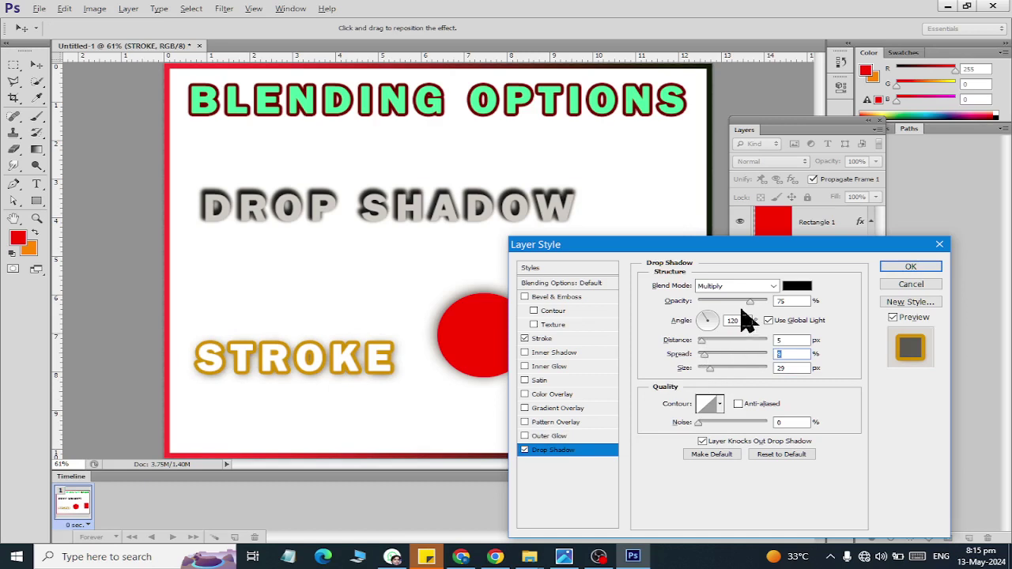
{"action": "left_click_drag", "start_coordinate": [750, 303], "coordinate": [764, 303]}
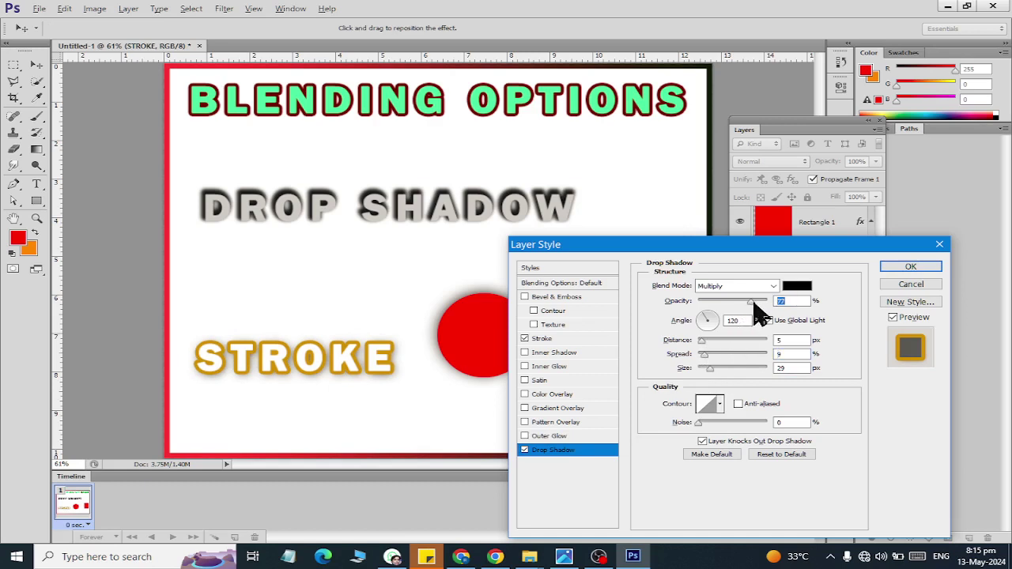
{"action": "left_click", "coordinate": [908, 268]}
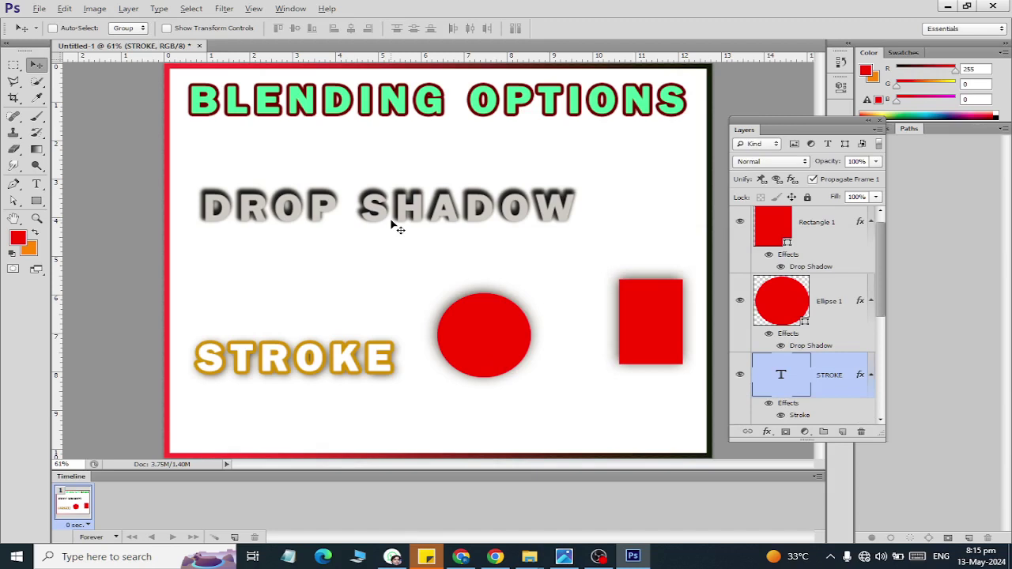
Step: Open Blending Options for the Ellipse 1 layer
{"action": "left_click", "coordinate": [831, 301]}
{"action": "left_click", "coordinate": [767, 432]}
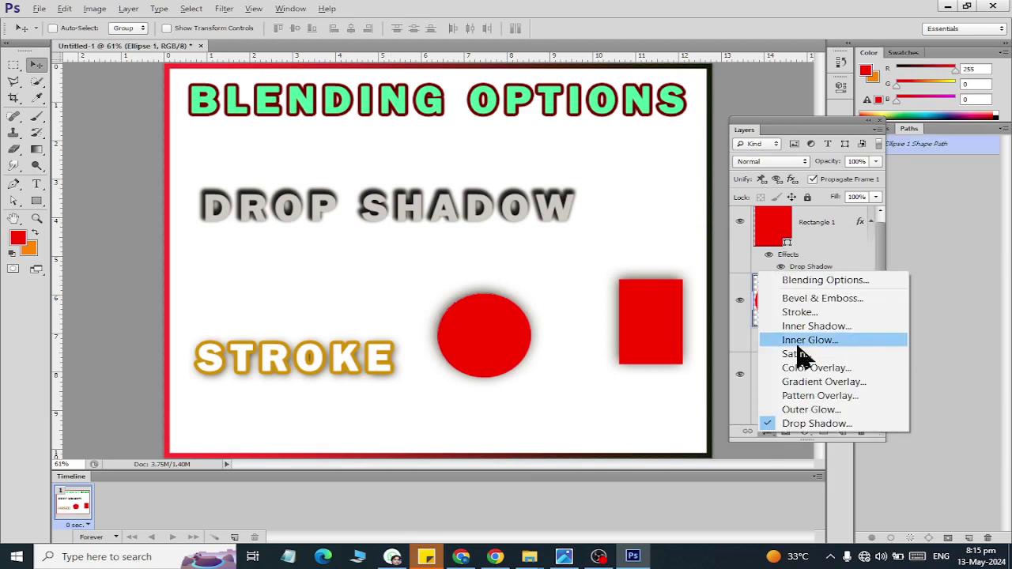
{"action": "left_click", "coordinate": [821, 282]}
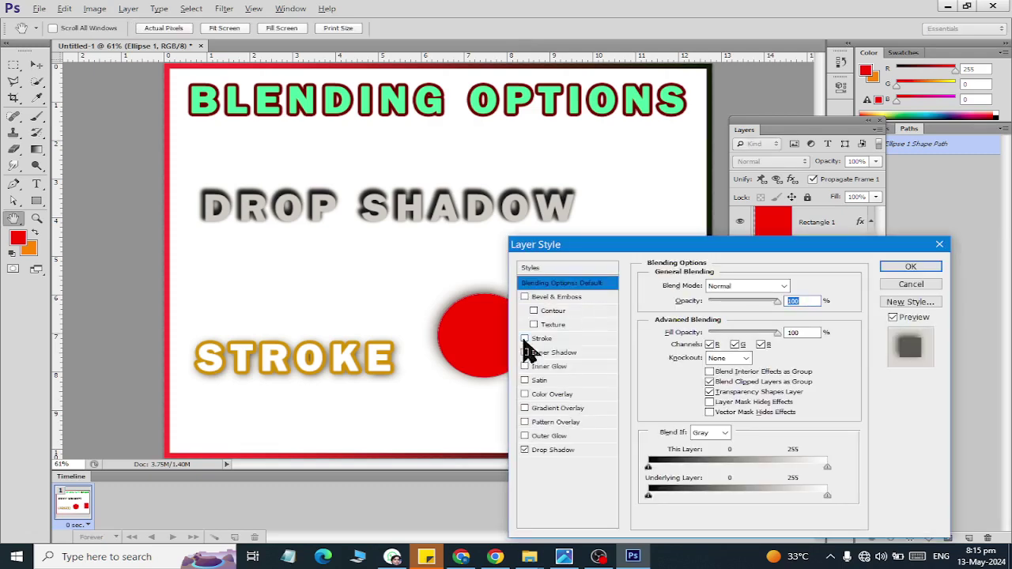
{"action": "left_click_drag", "start_coordinate": [587, 239], "coordinate": [779, 241]}
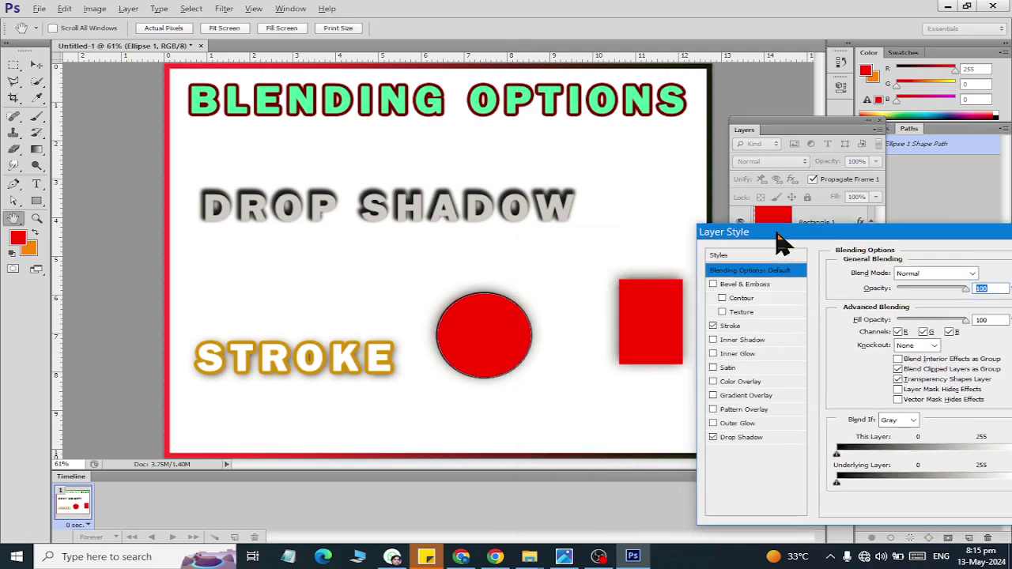
Step: Give the circle a 24 px Inside stroke with Gradient fill type
{"action": "left_click", "coordinate": [762, 325]}
{"action": "left_click", "coordinate": [917, 285]}
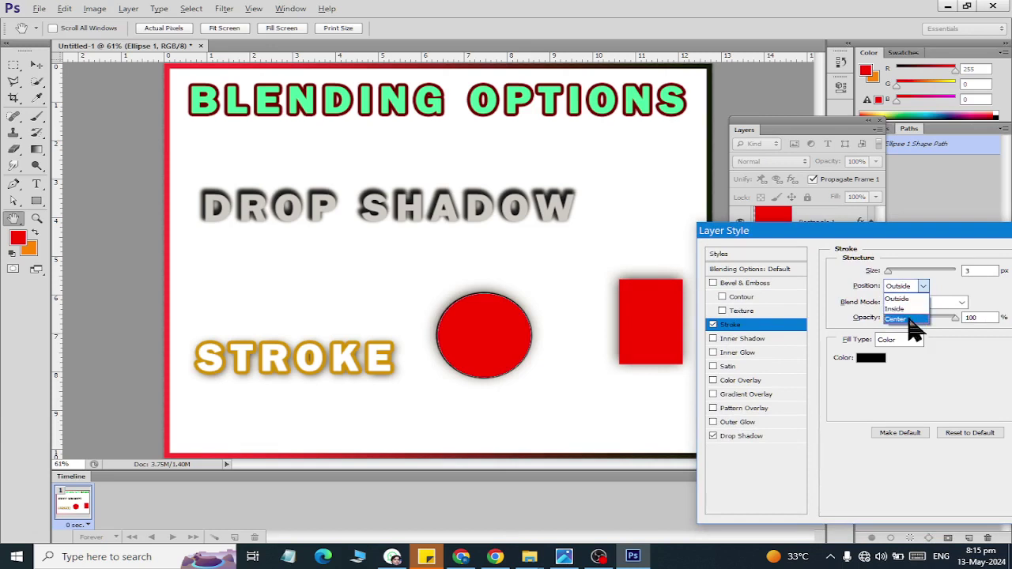
{"action": "left_click", "coordinate": [895, 309]}
{"action": "left_click_drag", "start_coordinate": [889, 271], "coordinate": [899, 275]}
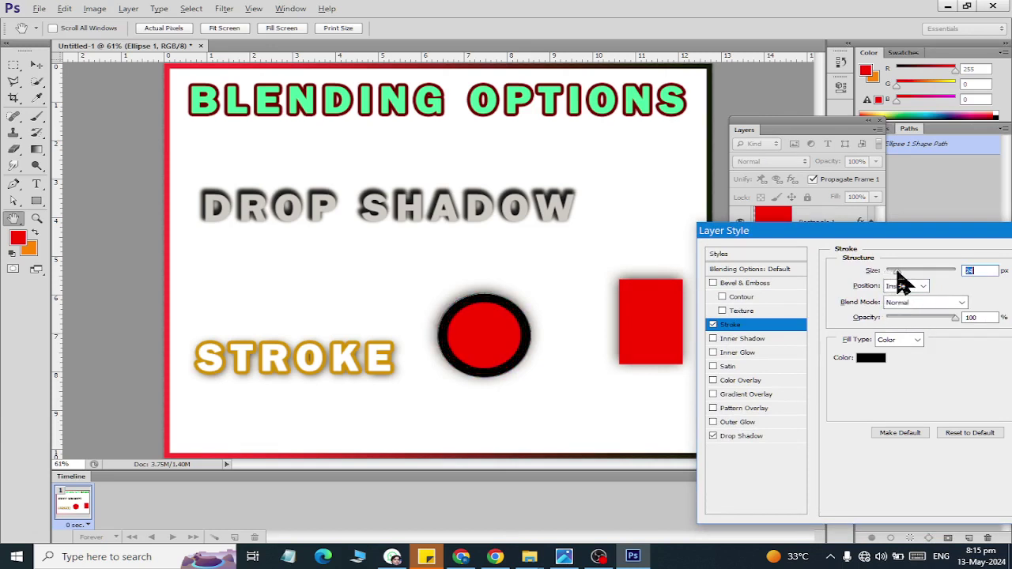
{"action": "left_click", "coordinate": [899, 340]}
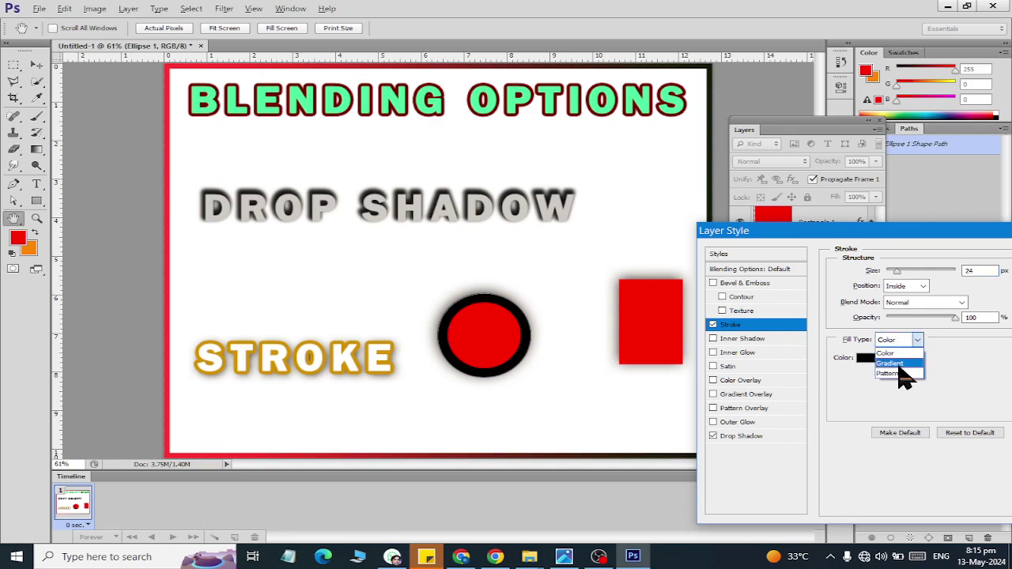
{"action": "left_click", "coordinate": [909, 359]}
Step: Replace the gradient presets with the Simple set and try the green gradient
{"action": "left_click", "coordinate": [945, 358]}
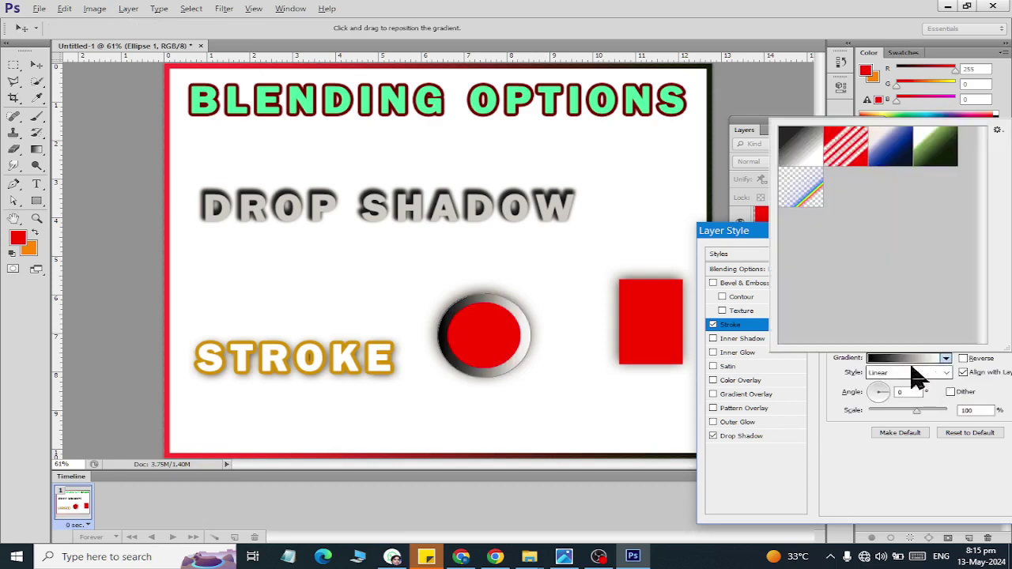
{"action": "left_click", "coordinate": [997, 129]}
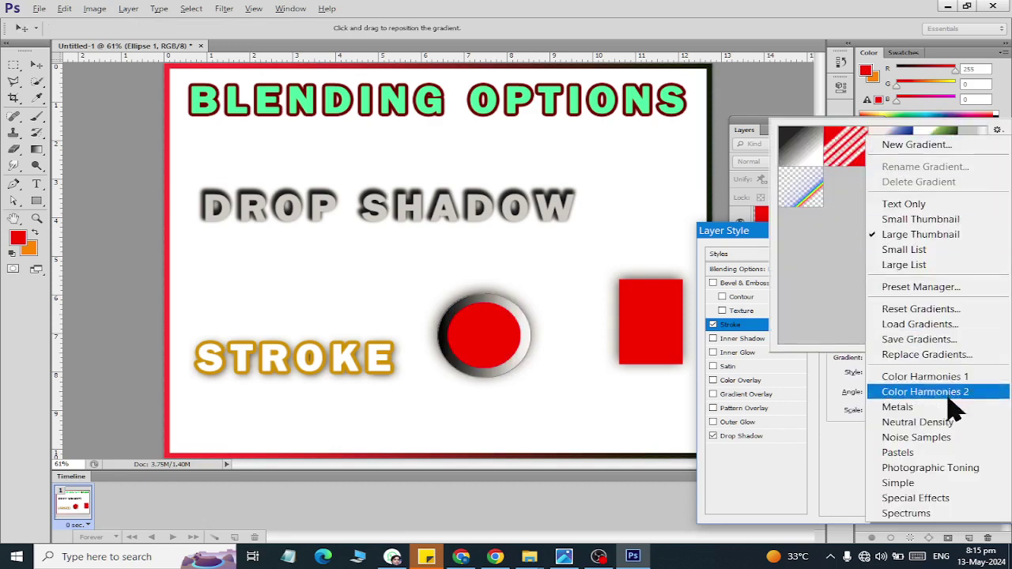
{"action": "left_click", "coordinate": [906, 486]}
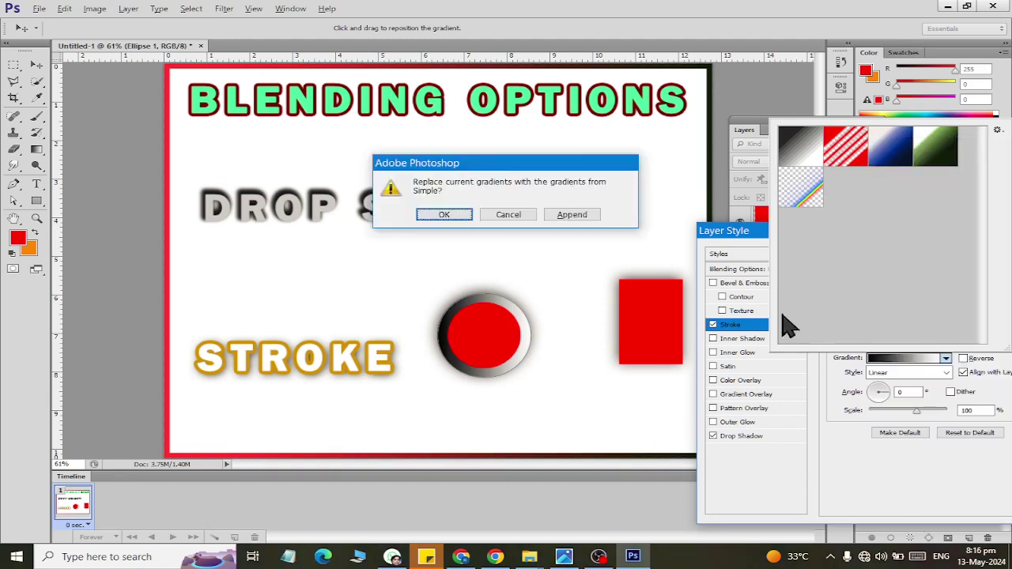
{"action": "left_click", "coordinate": [445, 213]}
{"action": "left_click", "coordinate": [854, 228]}
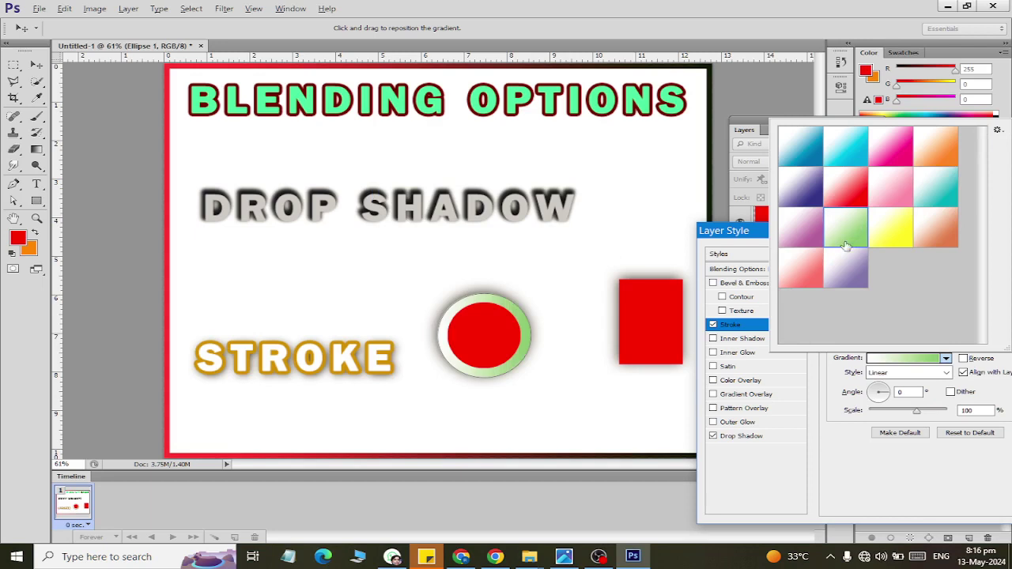
{"action": "left_click", "coordinate": [858, 467]}
Step: Set the stroke gradient Style to Radial and choose the purple gradient
{"action": "left_click", "coordinate": [907, 378]}
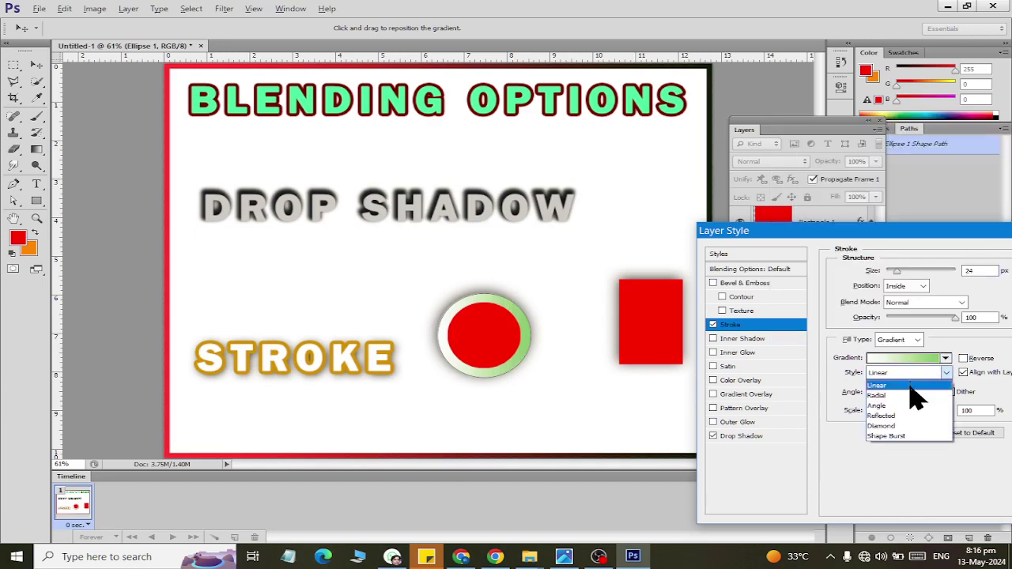
{"action": "left_click", "coordinate": [909, 395]}
{"action": "left_click", "coordinate": [914, 378]}
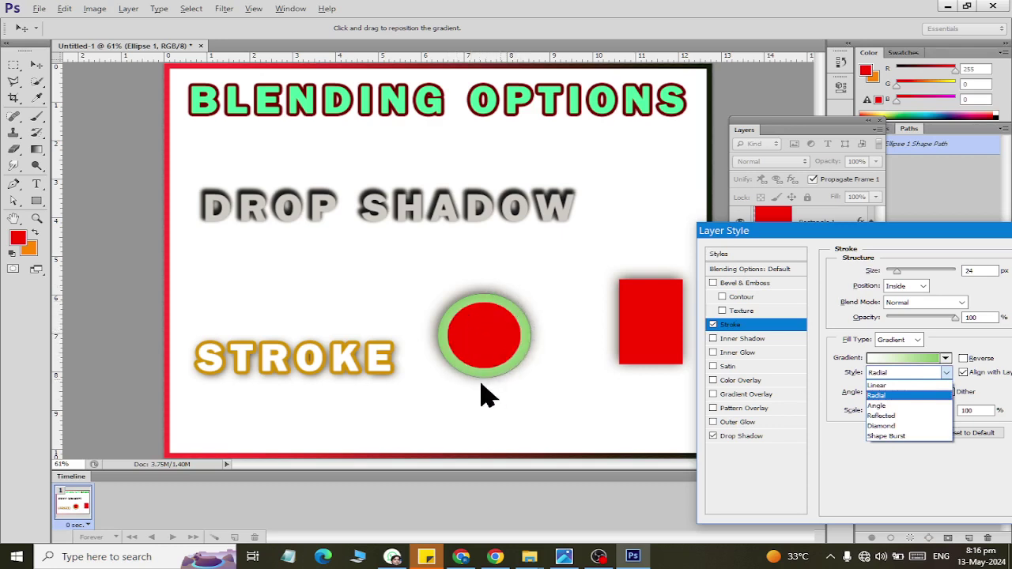
{"action": "left_click", "coordinate": [953, 371]}
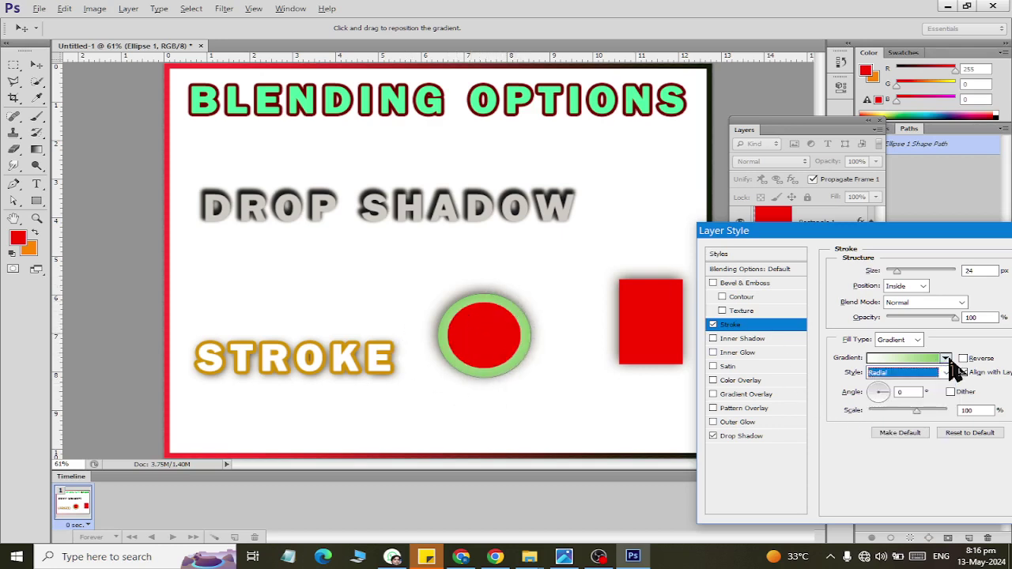
{"action": "left_click", "coordinate": [946, 359]}
{"action": "left_click", "coordinate": [844, 285]}
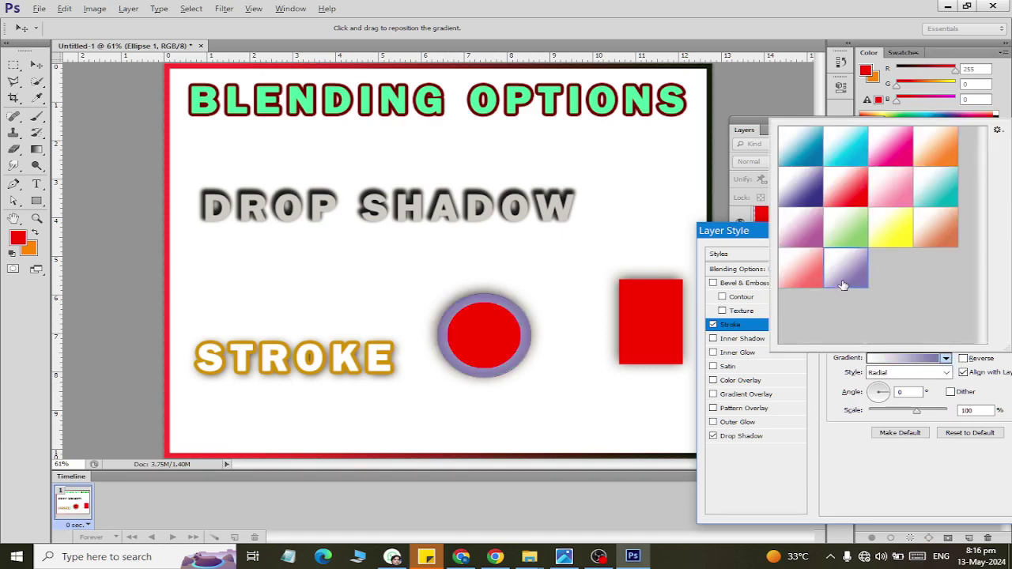
{"action": "left_click", "coordinate": [870, 484]}
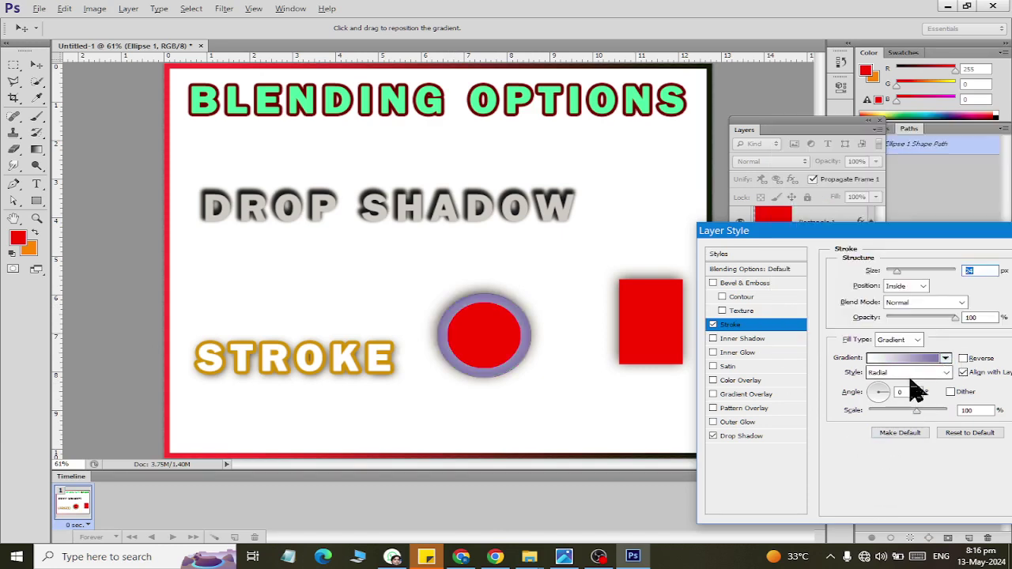
Step: Scale the circle's stroke gradient to 109% and choose the purple-blue gradient preset
{"action": "mouse_move", "coordinate": [911, 412]}
{"action": "left_mouse_down"}
{"action": "mouse_move", "coordinate": [899, 414]}
{"action": "mouse_move", "coordinate": [924, 410]}
{"action": "left_mouse_up"}
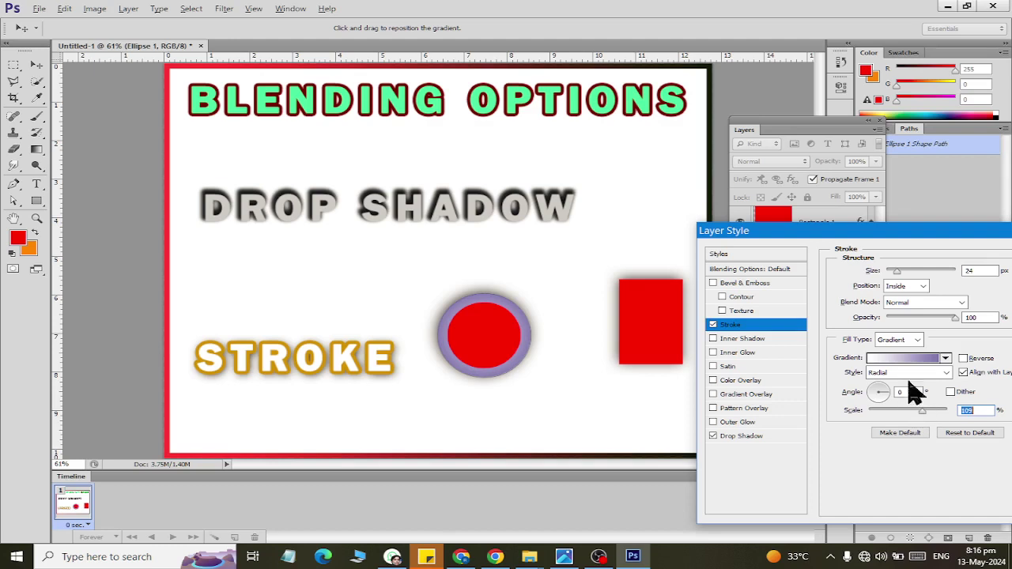
{"action": "left_click", "coordinate": [946, 358]}
{"action": "left_click", "coordinate": [846, 186]}
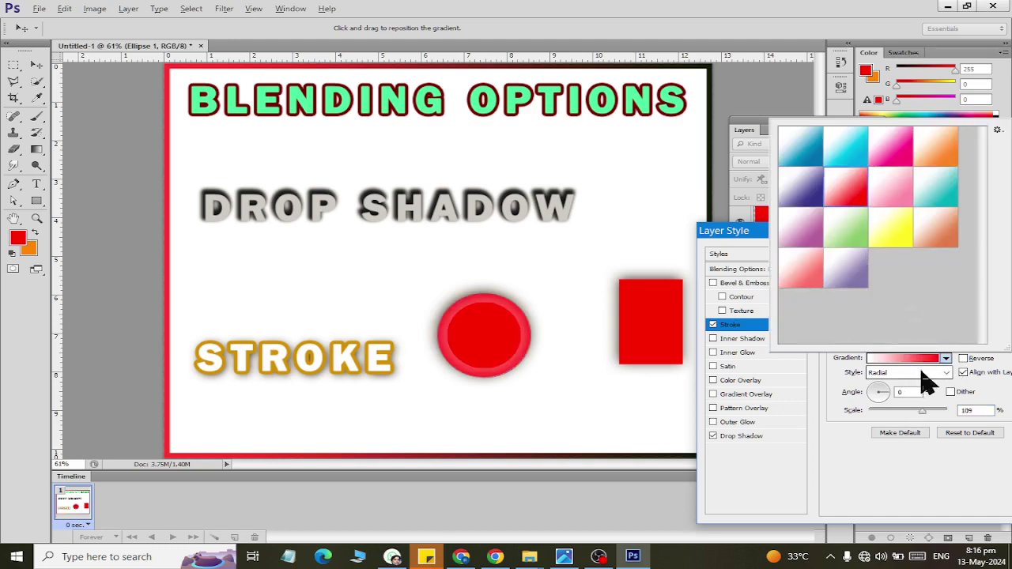
{"action": "left_click", "coordinate": [887, 149]}
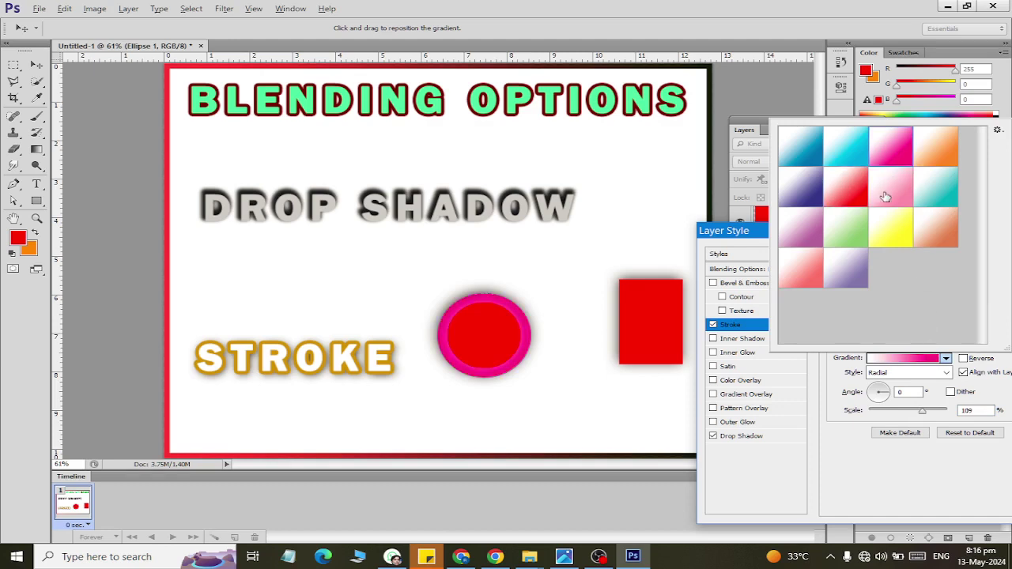
{"action": "left_click", "coordinate": [887, 231]}
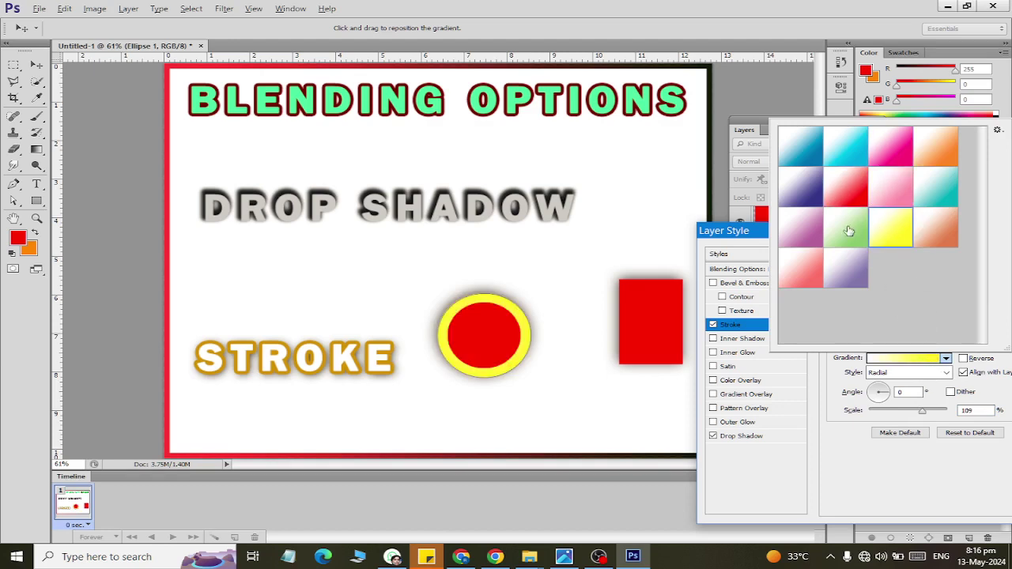
{"action": "left_click", "coordinate": [799, 193]}
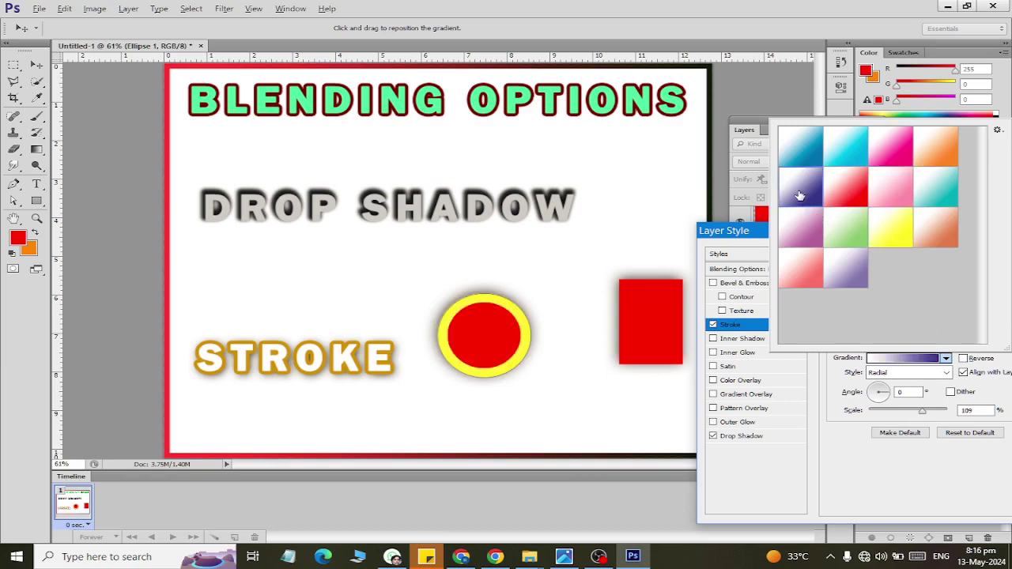
Step: Apply the Layer Style so the gradient stroke joins the circle's drop shadow
{"action": "left_click", "coordinate": [878, 460]}
{"action": "left_click_drag", "start_coordinate": [917, 236], "coordinate": [802, 235]}
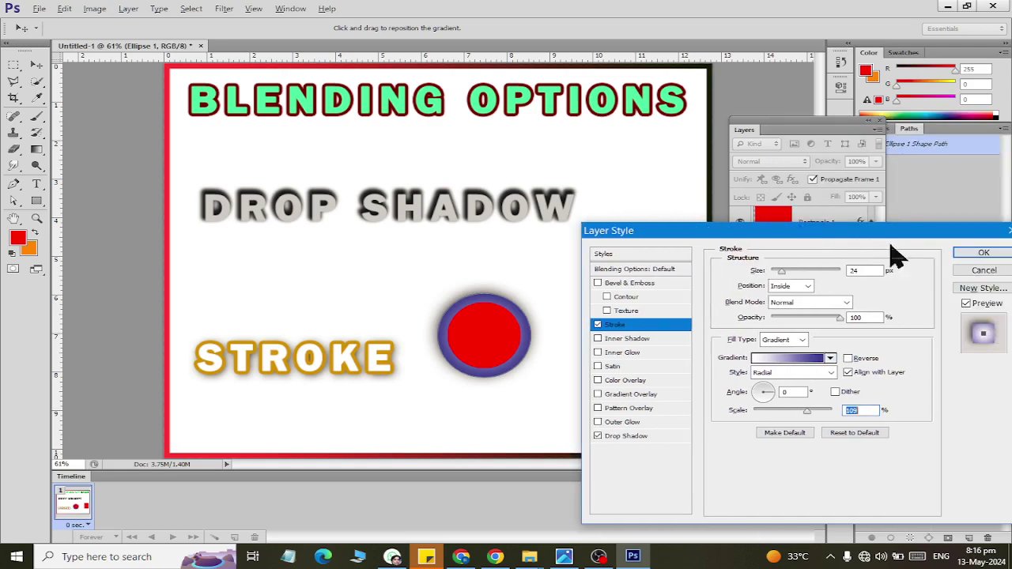
{"action": "left_click", "coordinate": [977, 255]}
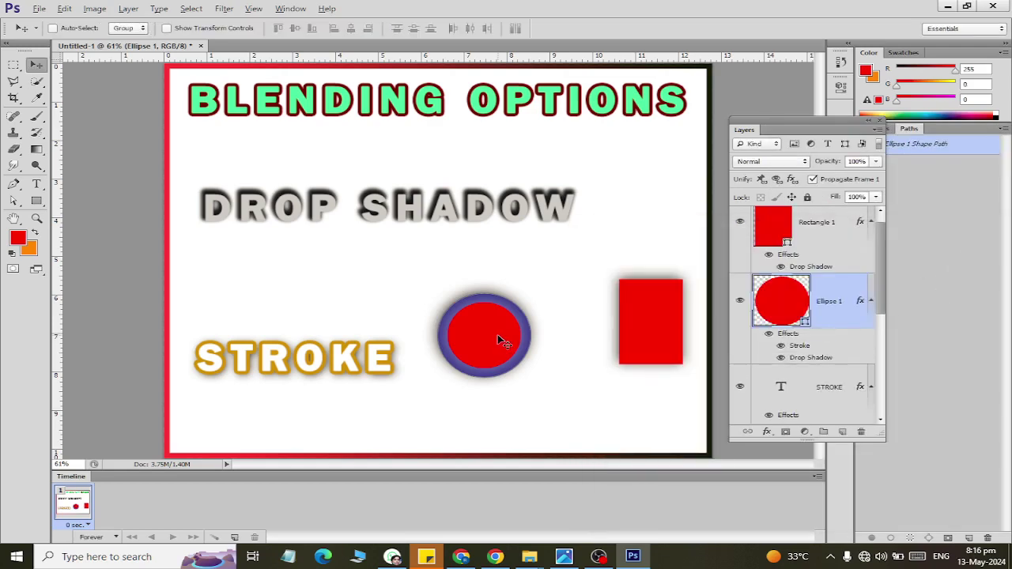